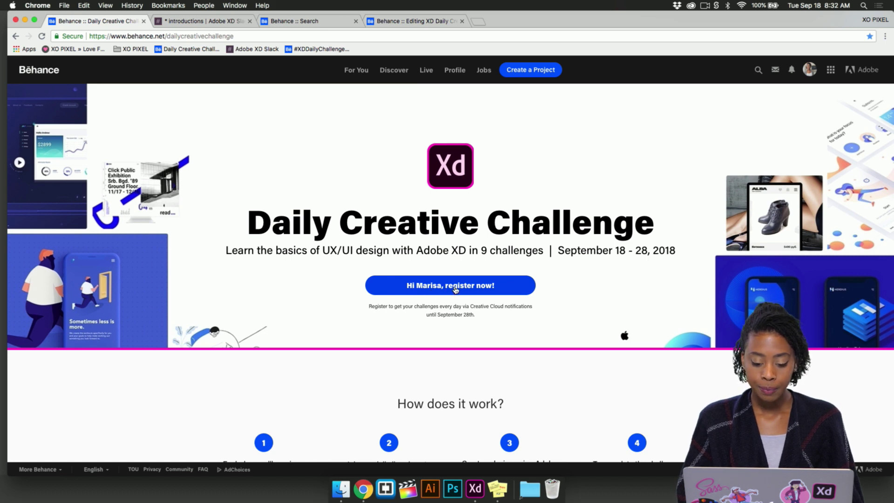
Step: Register for the Daily Creative Challenge, check the Creative Cloud notifications, and dismiss the registration message
click(455, 289)
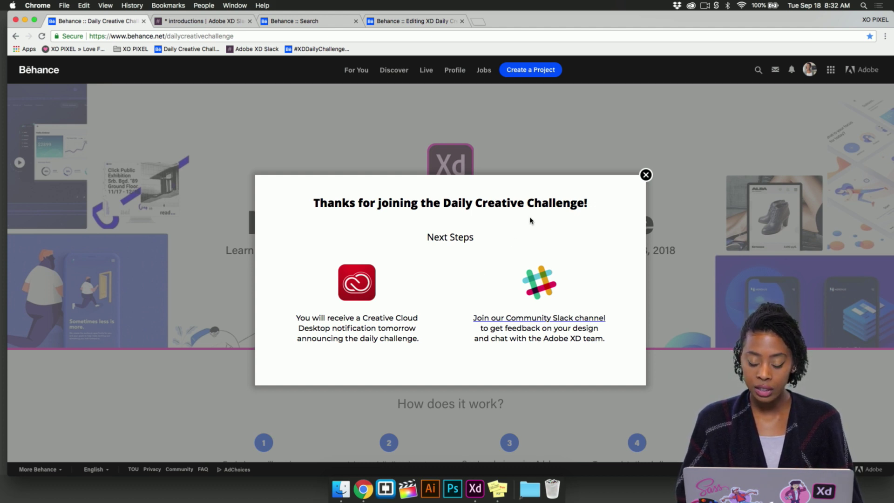
click(691, 6)
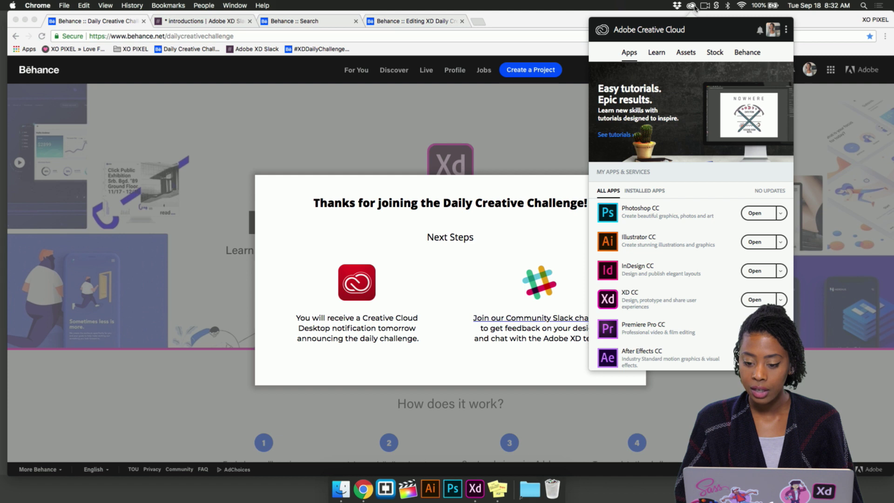
click(760, 30)
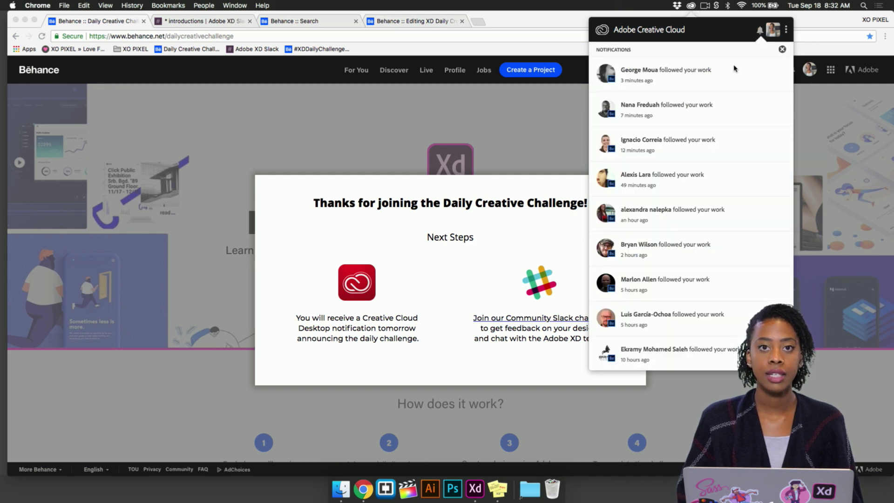
click(692, 6)
click(646, 175)
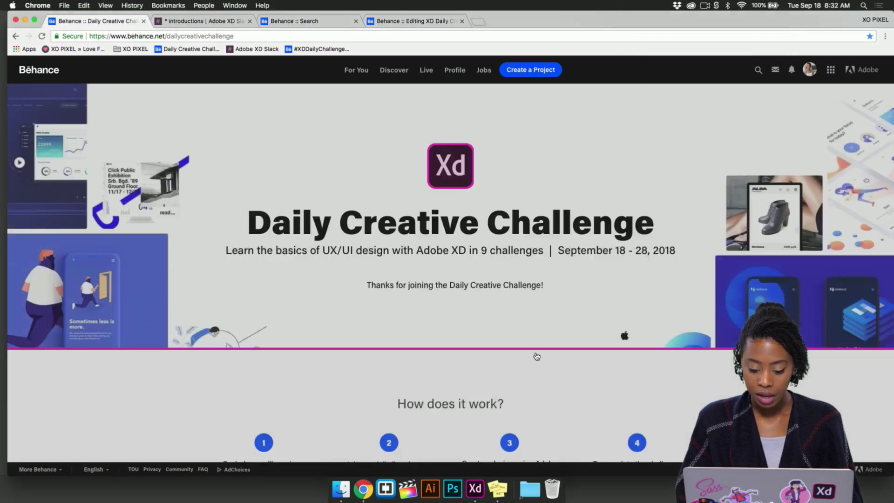
Step: Review the Next Steps section of the Daily Creative Challenge page
scroll(535, 356, down, 3)
scroll(537, 354, down, 10)
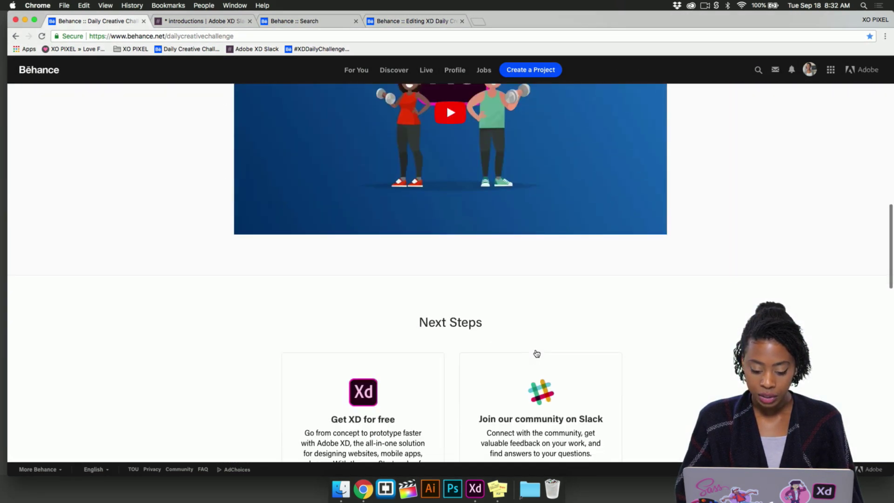
scroll(536, 352, down, 1)
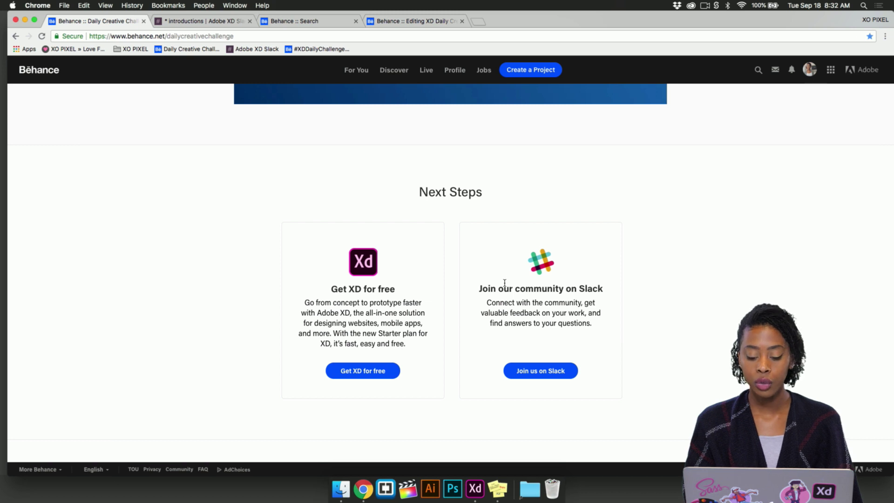
Step: Browse the announcements, design_feedback and help_general channels in the Adobe XD Slack workspace
click(224, 22)
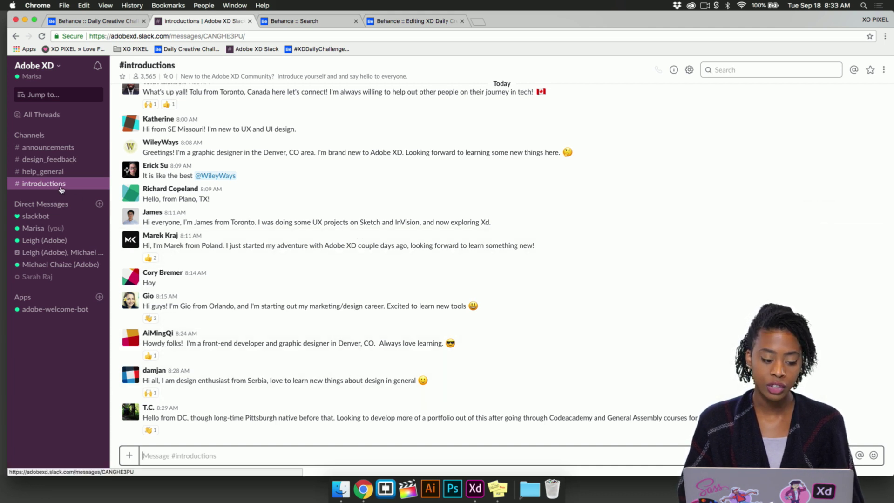
click(73, 148)
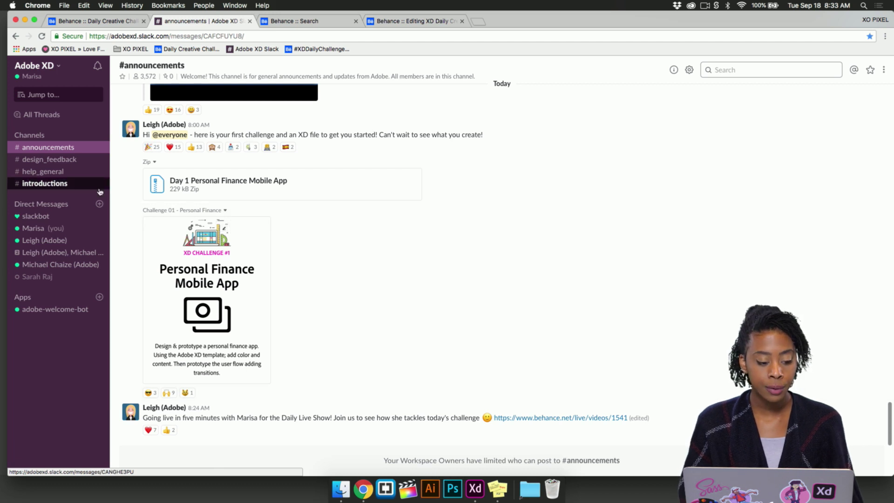
click(81, 160)
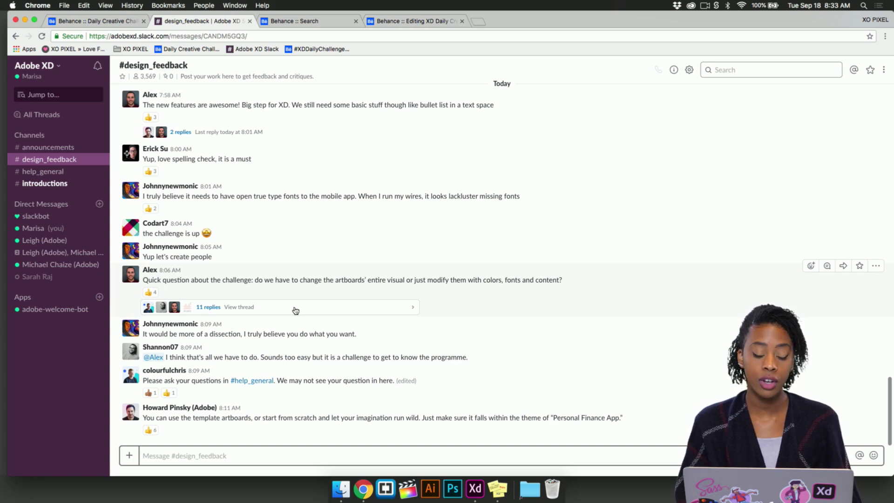
click(70, 173)
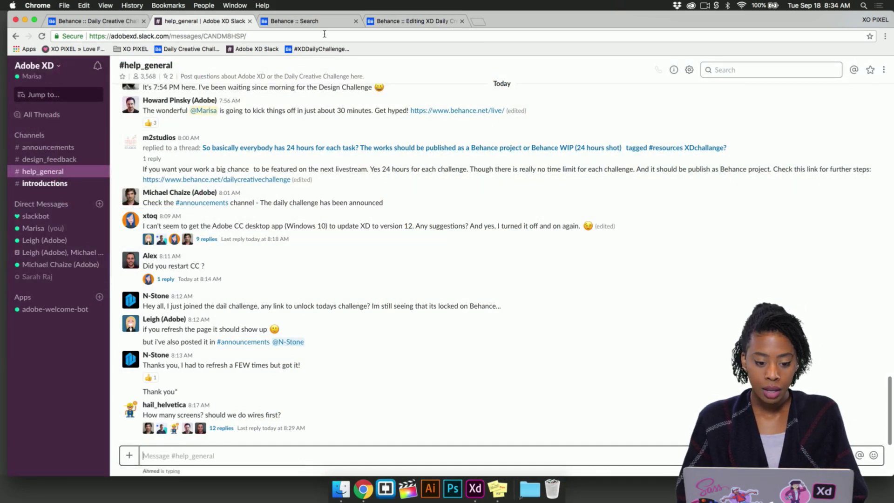
Step: View the Behance projects tagged XDDAILYCHALLENGE and switch to the personal finance app document in Adobe XD
click(315, 23)
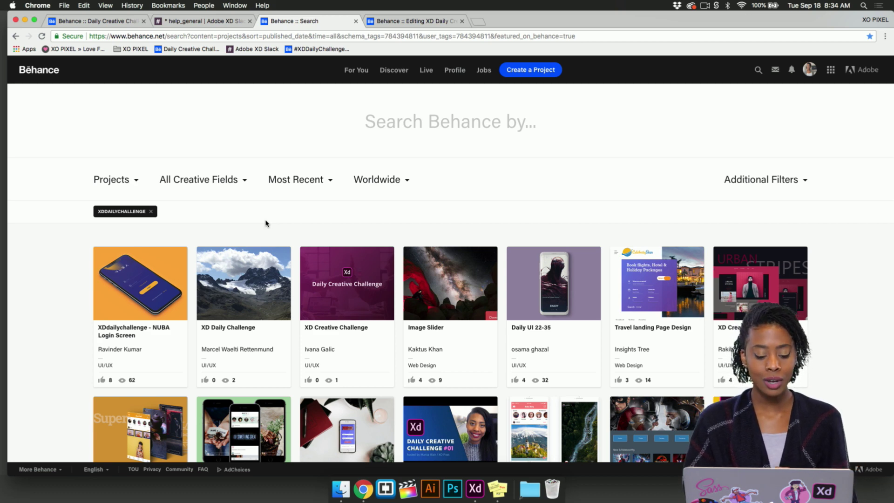
key(ctrl+Up)
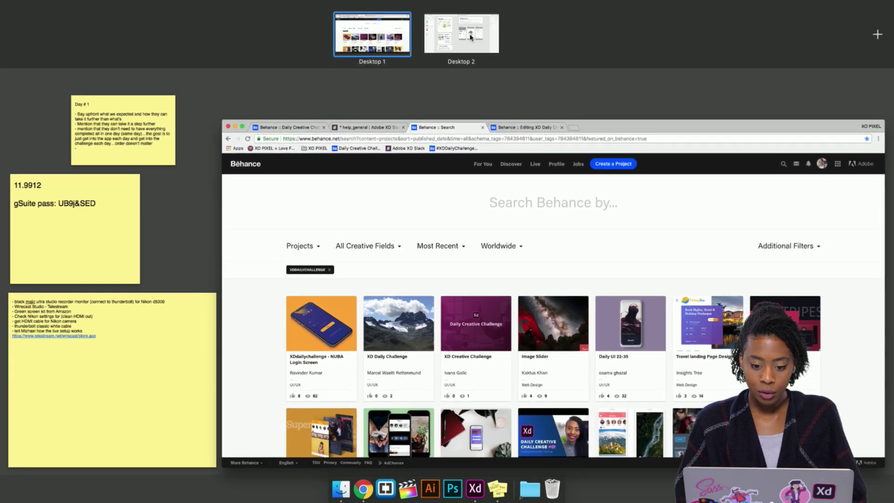
click(470, 38)
Step: Examine the template's challenge brief, inspiration screens, suggested color schemes and additional resources
scroll(589, 249, up, 1)
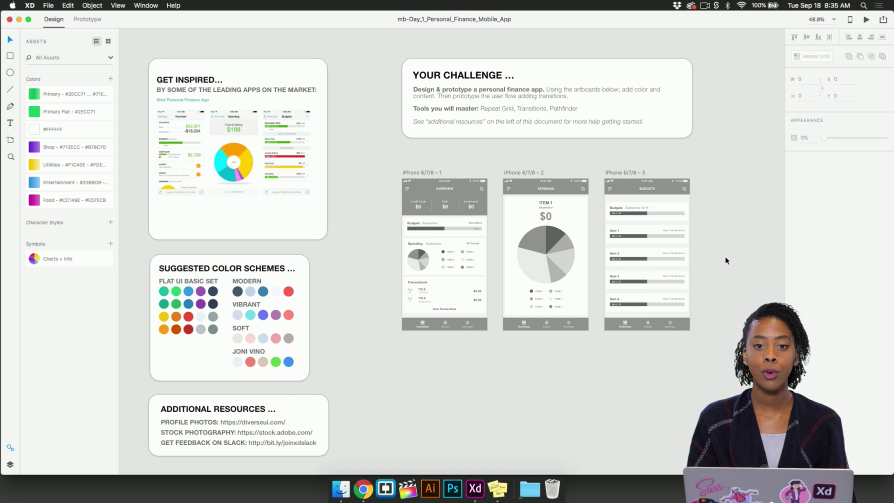
scroll(761, 194, right, 2)
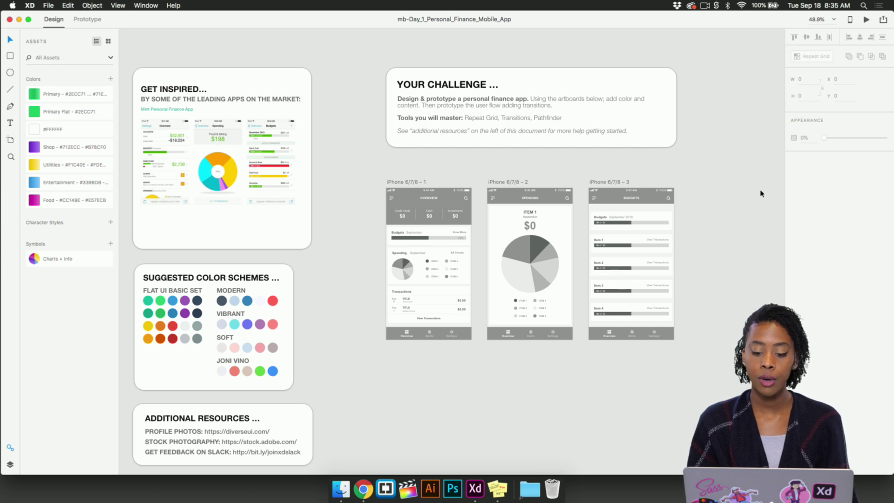
scroll(761, 193, down, 2)
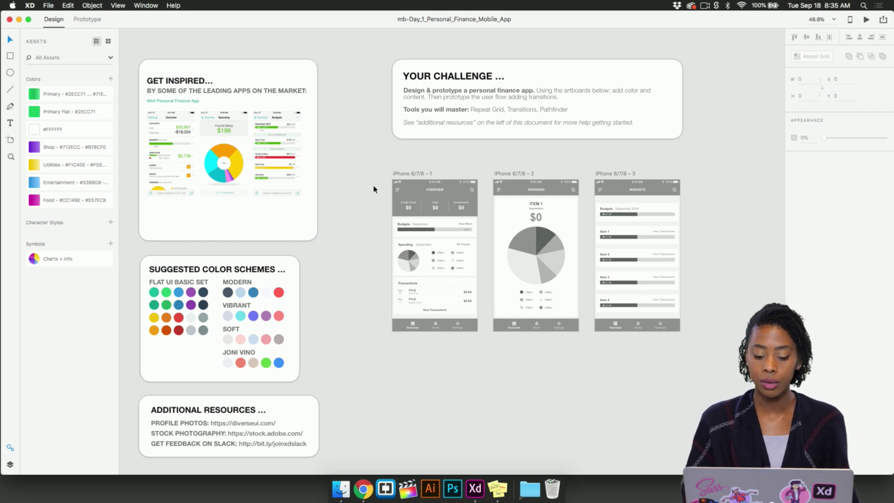
scroll(369, 185, left, 2)
scroll(369, 186, up, 1)
scroll(219, 120, up, 5)
scroll(428, 186, left, 2)
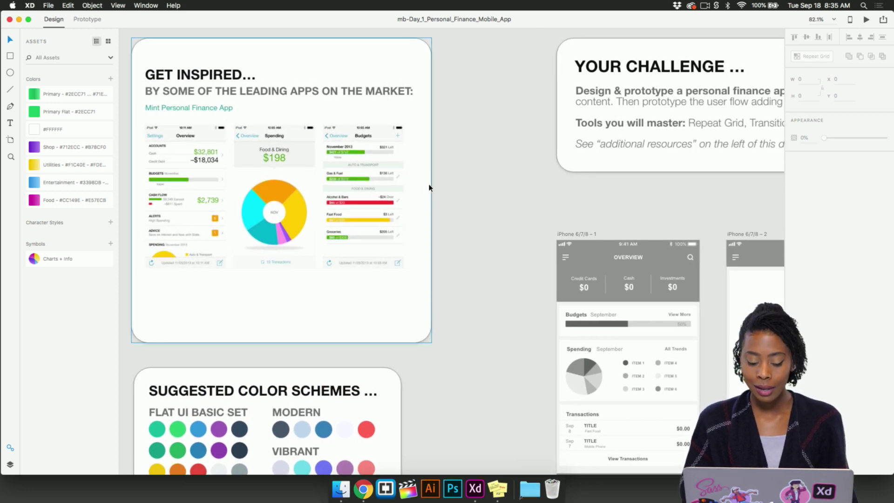
scroll(558, 286, down, 3)
scroll(557, 287, right, 3)
scroll(558, 287, down, 5)
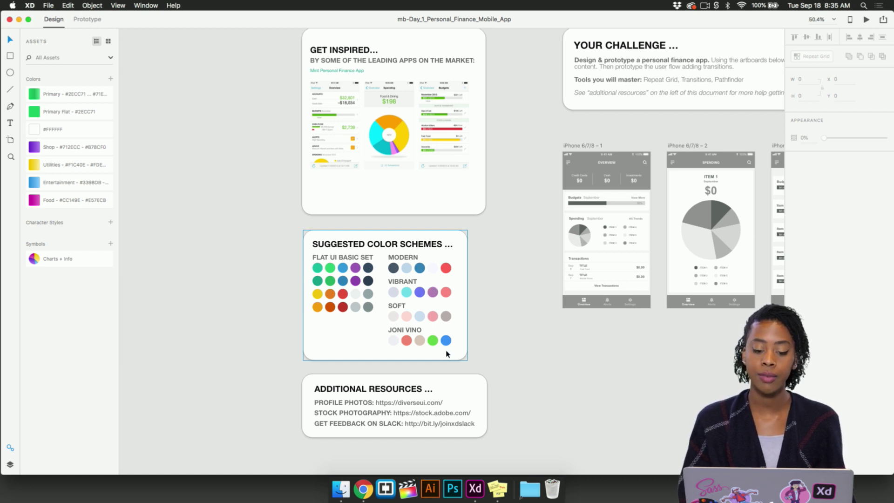
scroll(446, 354, down, 3)
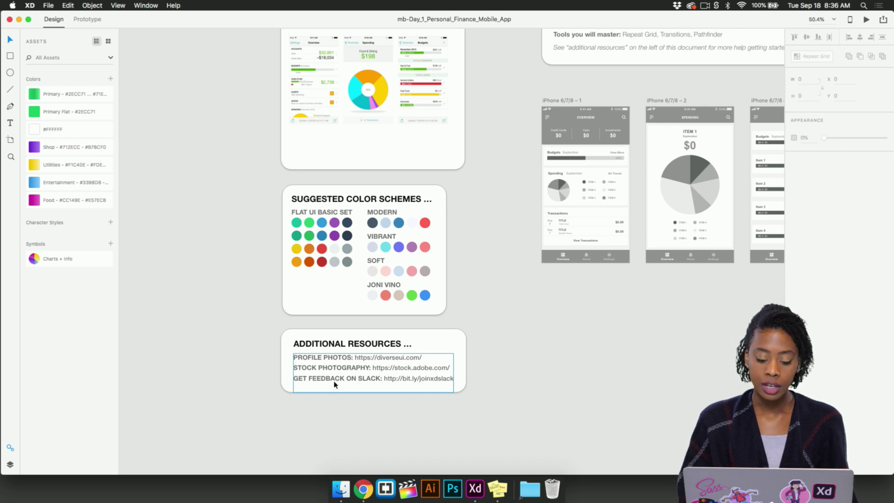
scroll(482, 379, up, 3)
scroll(481, 380, right, 5)
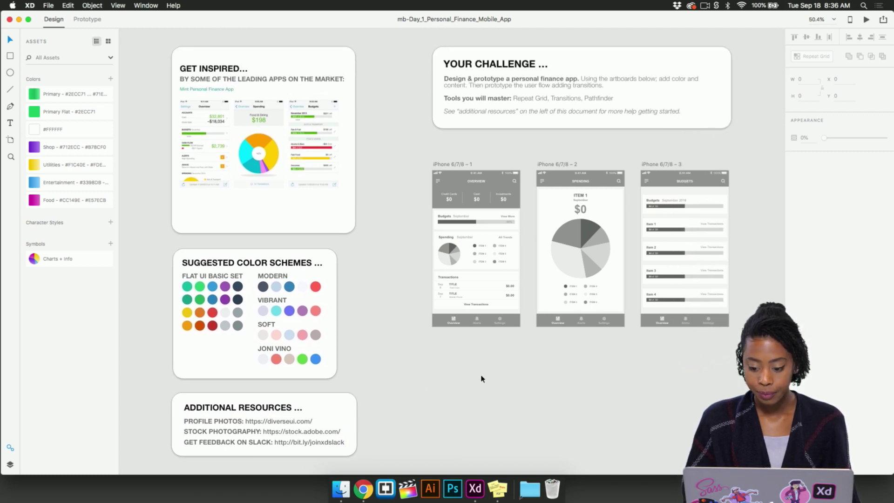
Step: Examine the three grey wireframe artboards for the Overview, Spending and Budgets screens
scroll(481, 379, up, 1)
scroll(481, 378, right, 5)
scroll(482, 372, up, 5)
scroll(483, 368, right, 3)
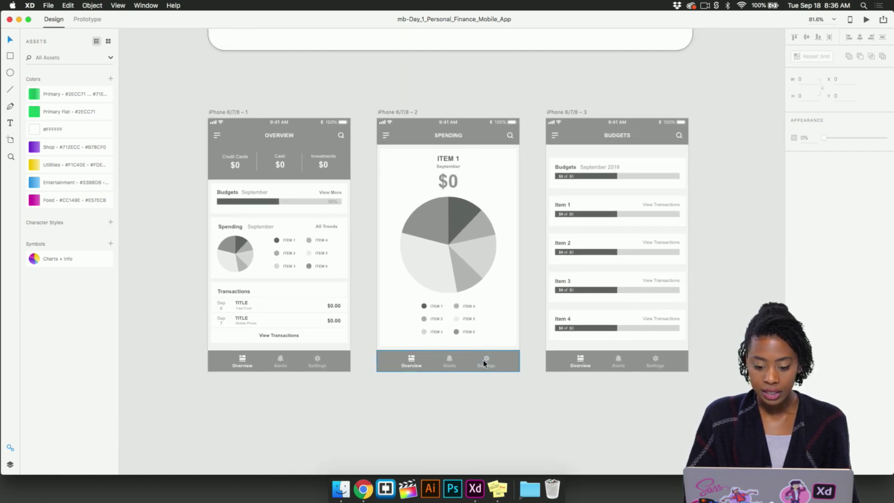
scroll(482, 359, up, 3)
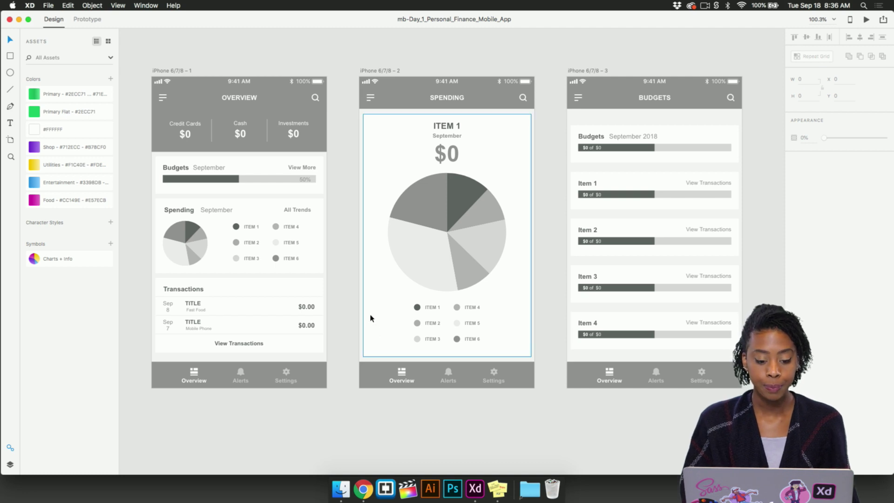
scroll(368, 313, up, 2)
scroll(368, 313, left, 2)
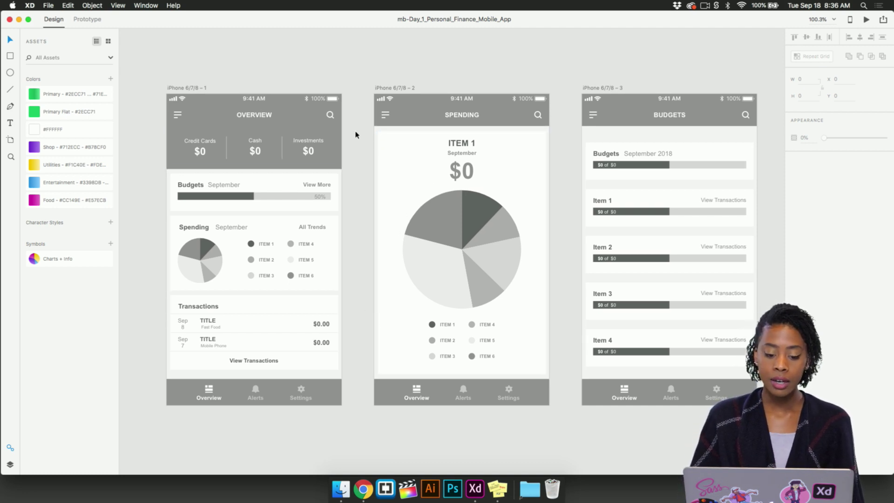
Step: Fill the header bar of the Overview -2 artboard with the green Primary gradient from the document's saved colors
scroll(336, 131, right, 10)
scroll(377, 146, right, 15)
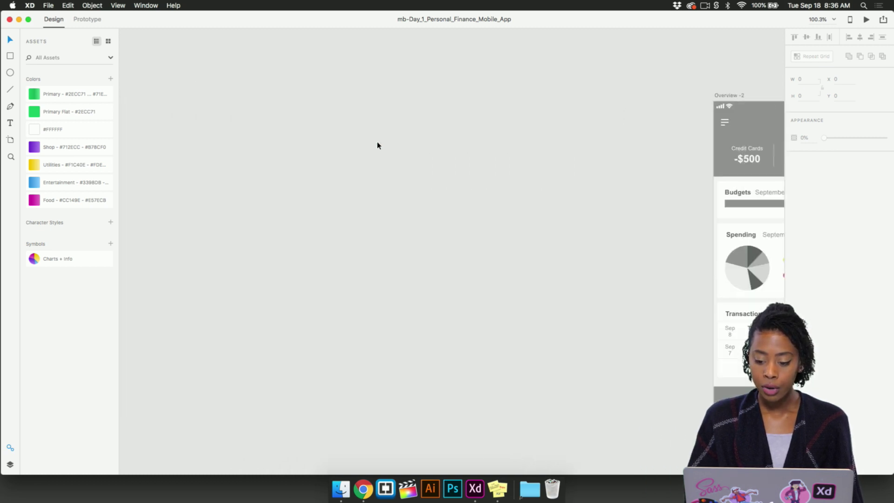
scroll(377, 145, right, 3)
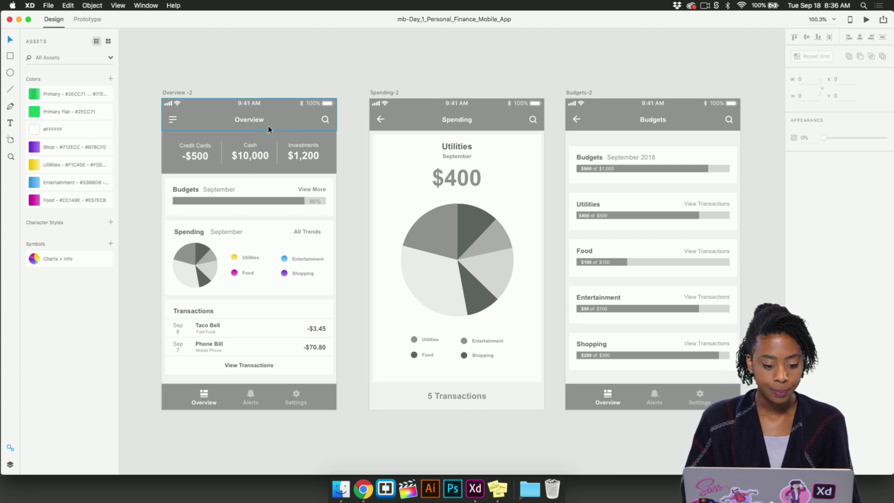
click(289, 125)
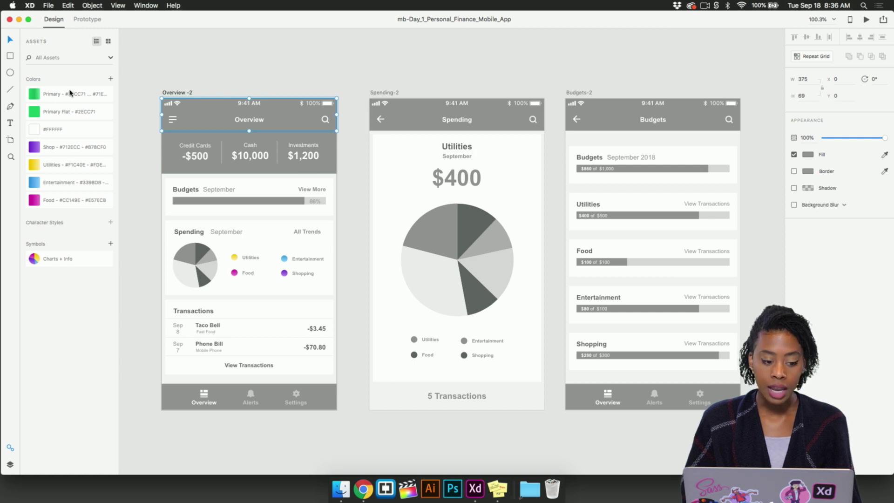
click(37, 95)
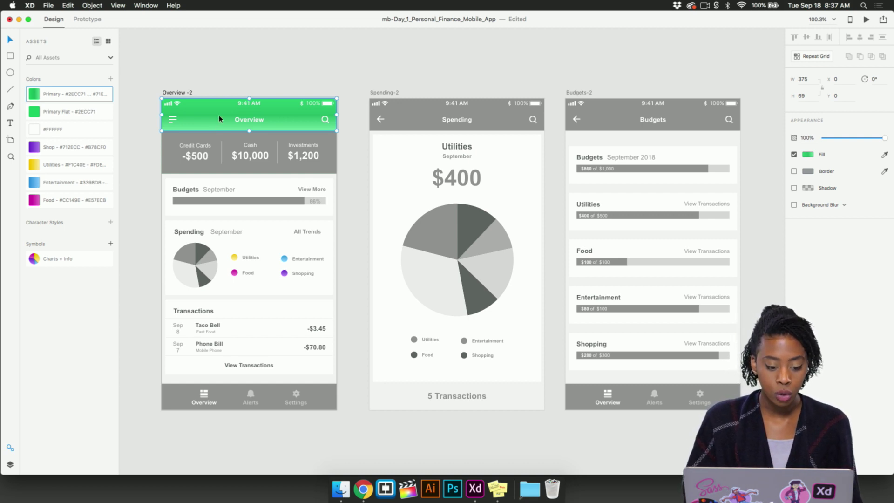
Step: Reorient the header bar's linear gradient to run horizontally, starting at its right edge and ending at its left edge
click(808, 156)
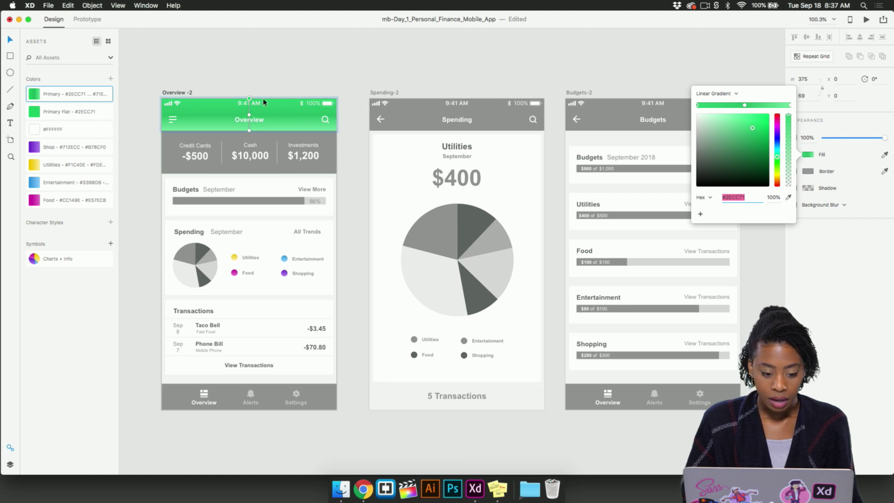
scroll(249, 100, up, 3)
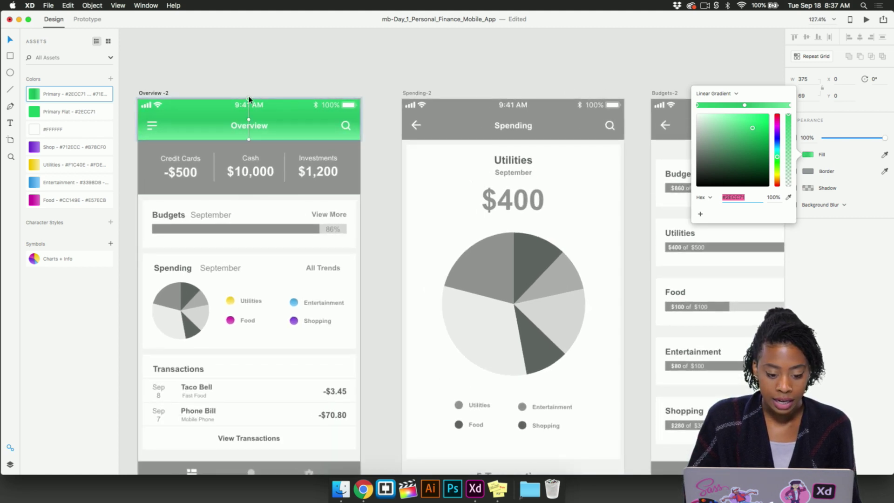
drag(257, 112, 368, 134)
click(258, 152)
drag(258, 151, 146, 134)
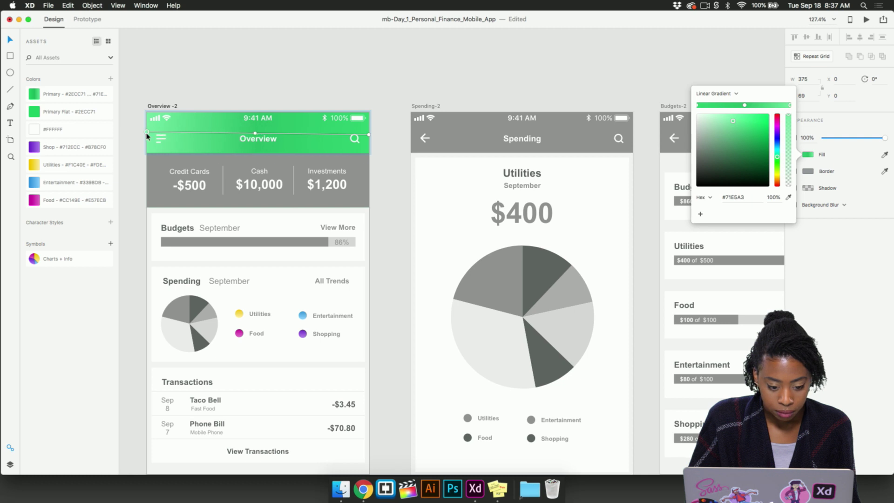
drag(368, 135, 369, 135)
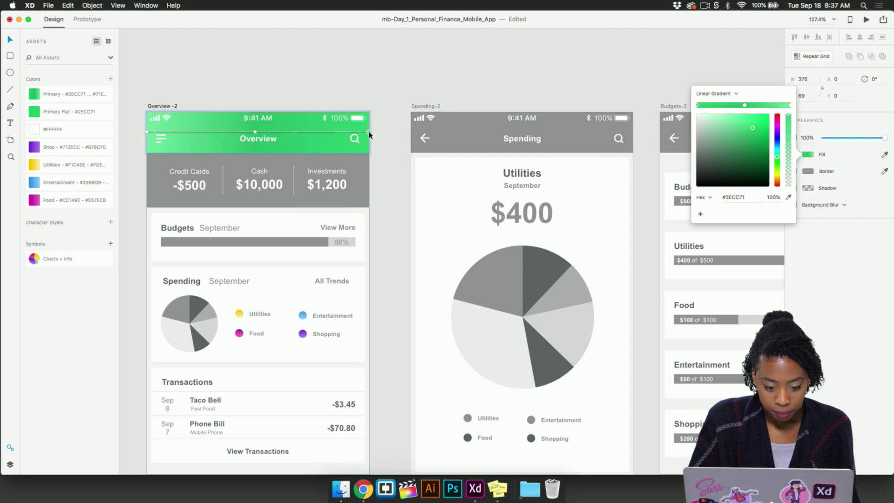
click(382, 135)
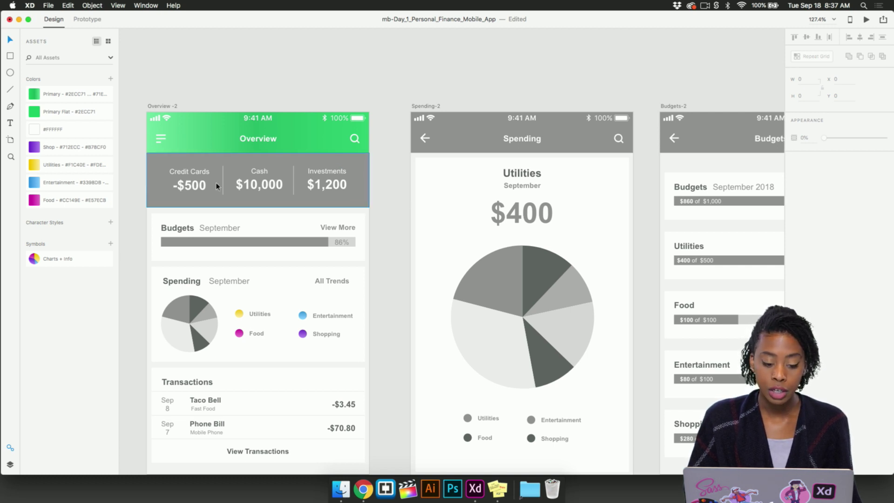
Step: Fill the background of the Credit Cards, Cash and Investments panel on Overview -2 with the green Primary gradient
click(157, 177)
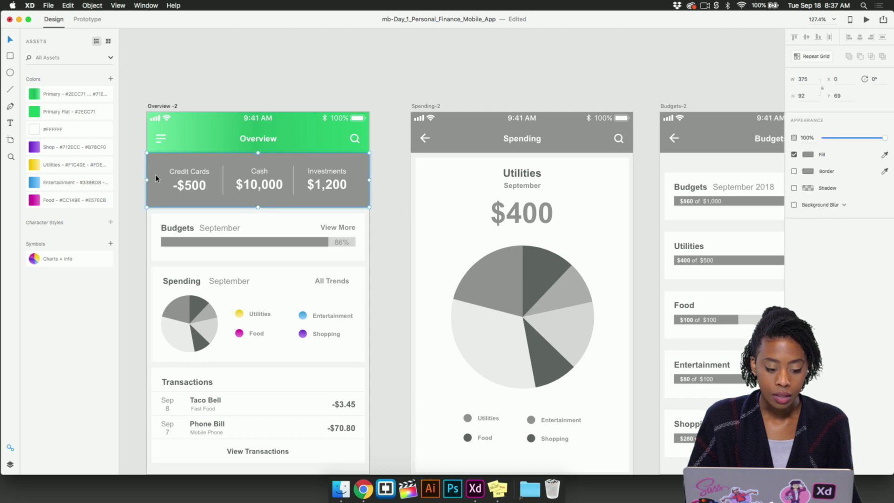
double_click(158, 175)
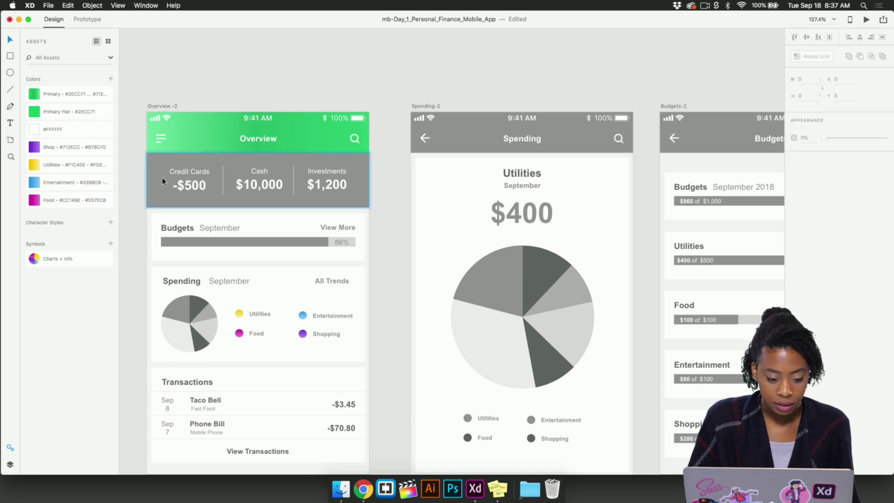
click(35, 97)
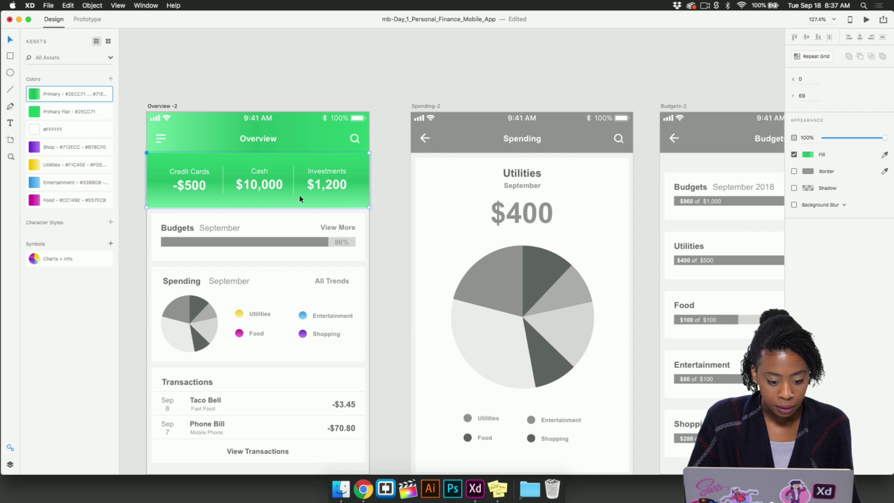
Step: Reorient the green gradient of the Credit Cards, Cash and Investments panel horizontally, starting at its right edge and ending at its left edge
click(357, 166)
click(808, 155)
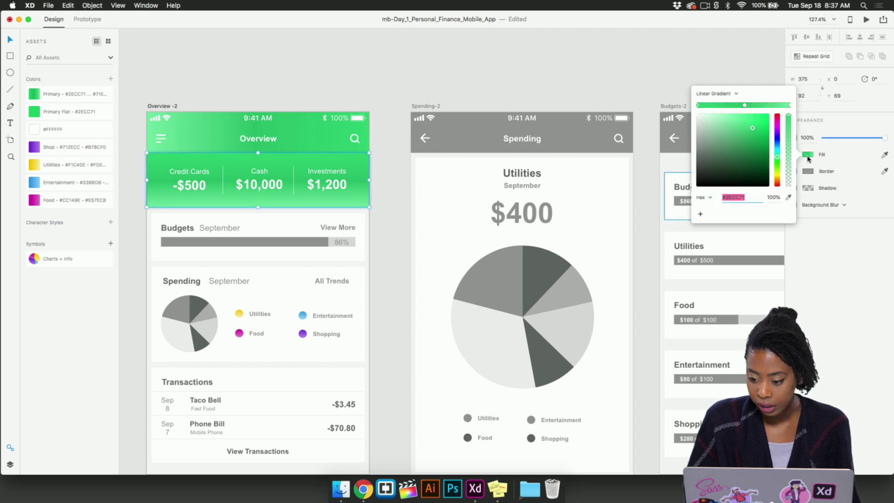
drag(258, 153, 369, 181)
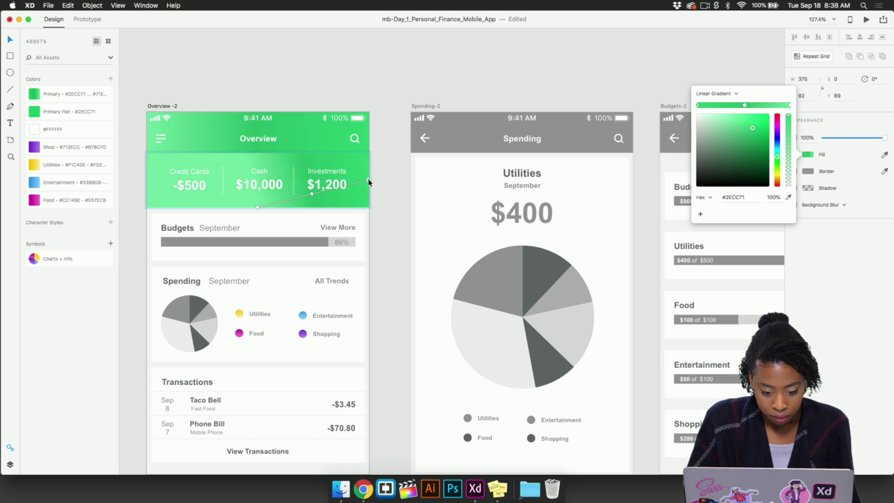
drag(255, 208, 148, 185)
click(123, 177)
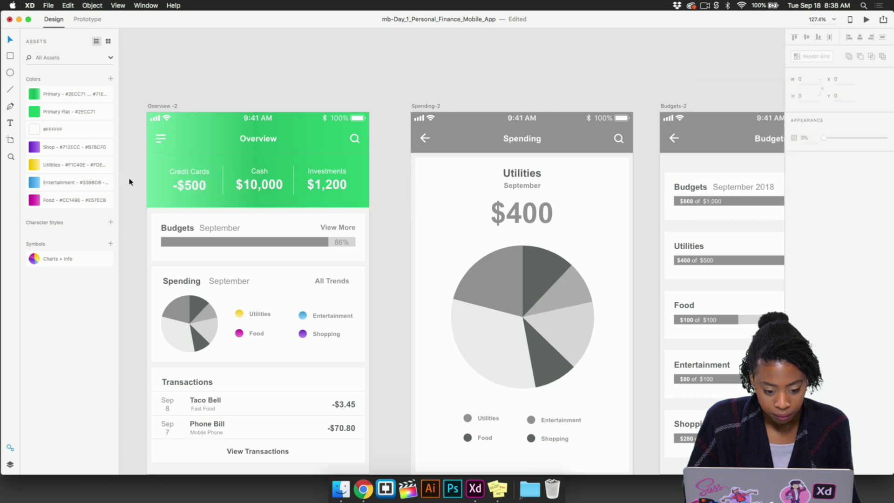
click(161, 171)
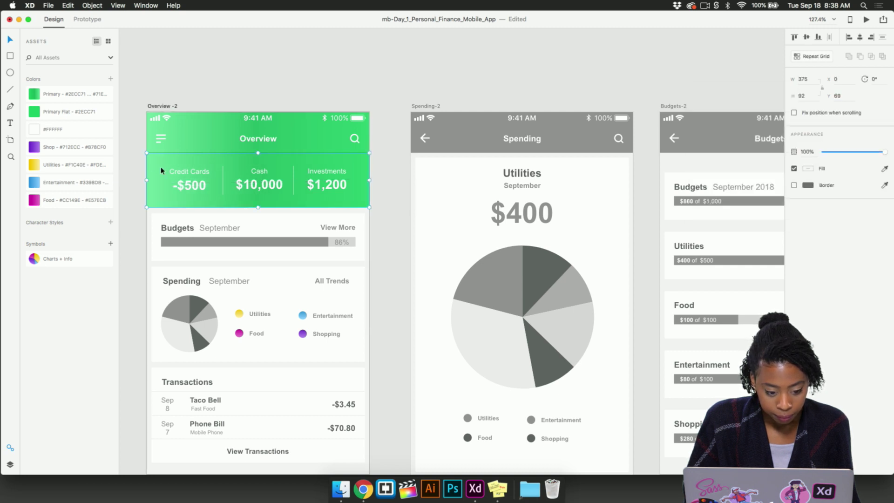
click(122, 170)
Step: Fill the dark grey progress bar in the Budgets card on Overview -2 with the green Primary gradient
scroll(142, 168, up, 10)
scroll(142, 167, down, 10)
scroll(142, 167, down, 3)
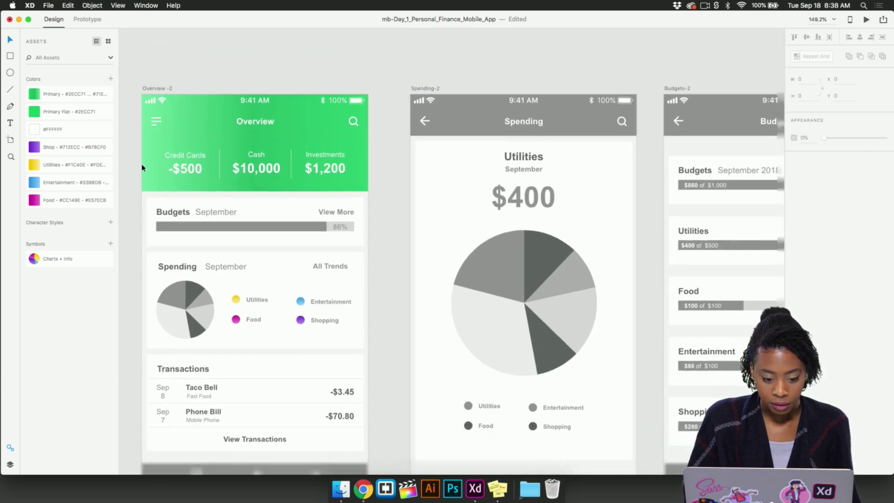
double_click(310, 208)
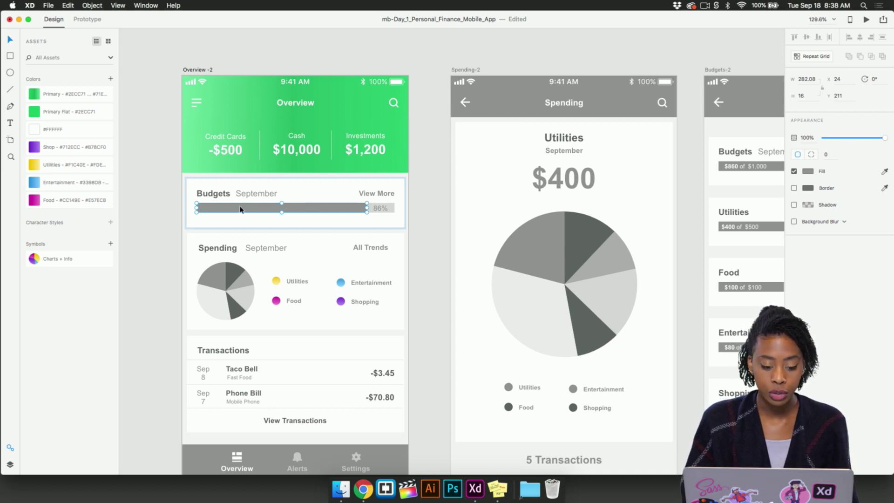
click(35, 96)
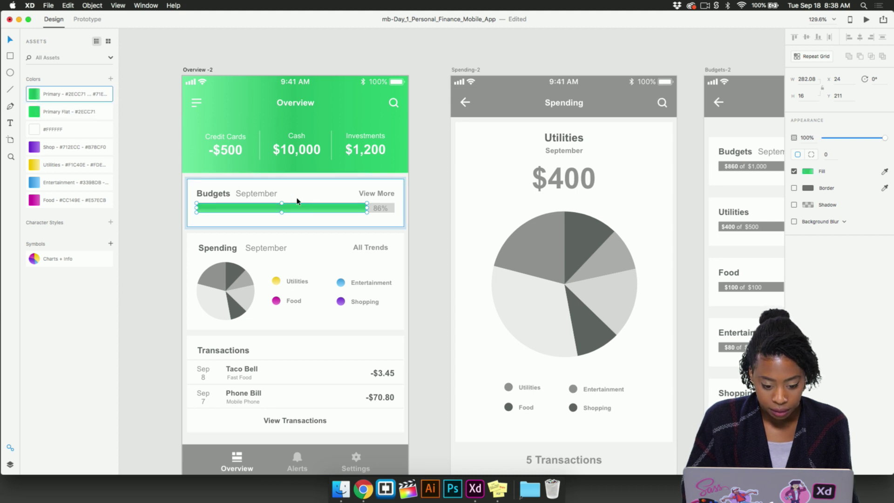
Step: Reorient the Budgets progress bar's linear gradient to run horizontally, starting at its right end and ending at its left end
scroll(298, 199, up, 3)
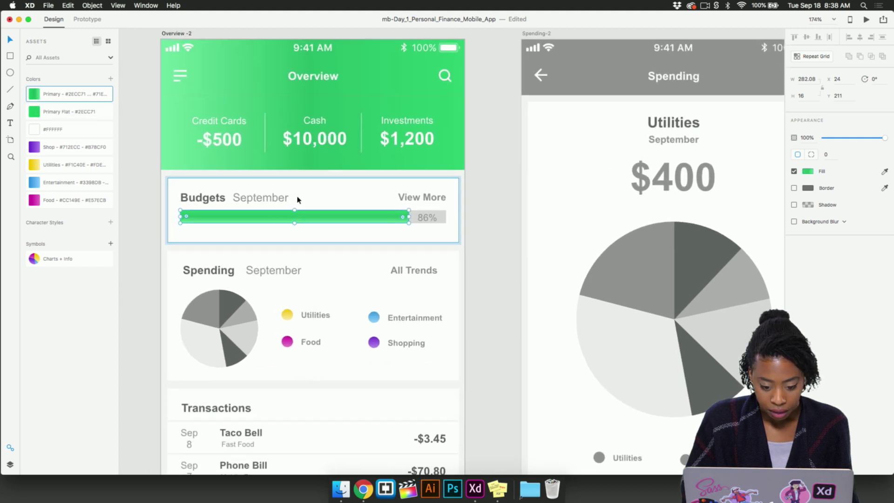
click(807, 171)
drag(294, 212, 407, 219)
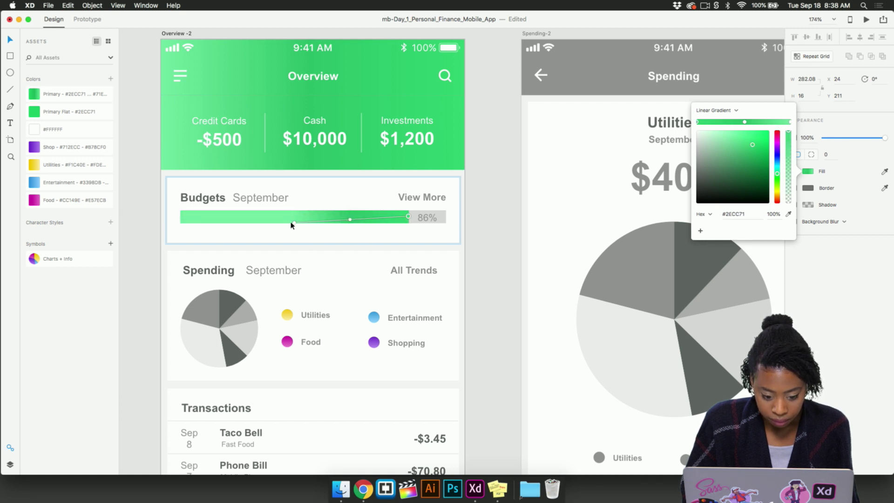
drag(293, 225, 181, 219)
click(151, 227)
Step: Color the View More text in the Budgets card with the Primary Flat green #2ECC71
click(176, 282)
scroll(176, 281, down, 2)
click(421, 176)
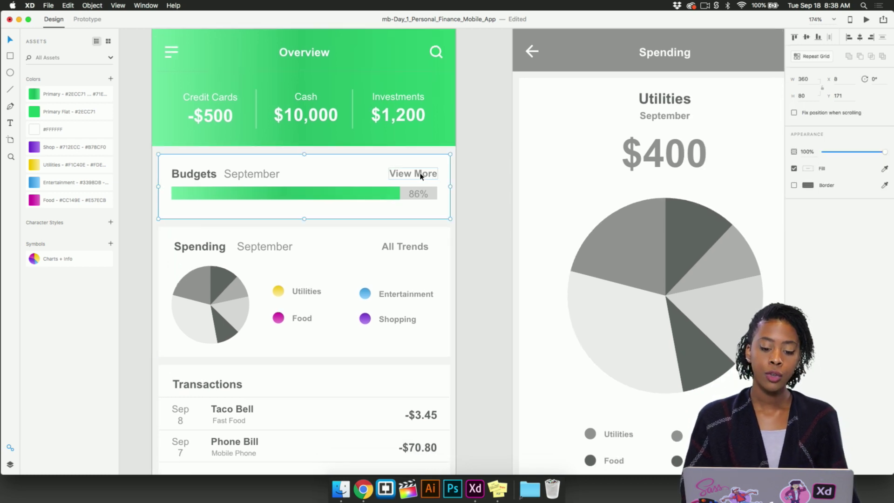
double_click(430, 175)
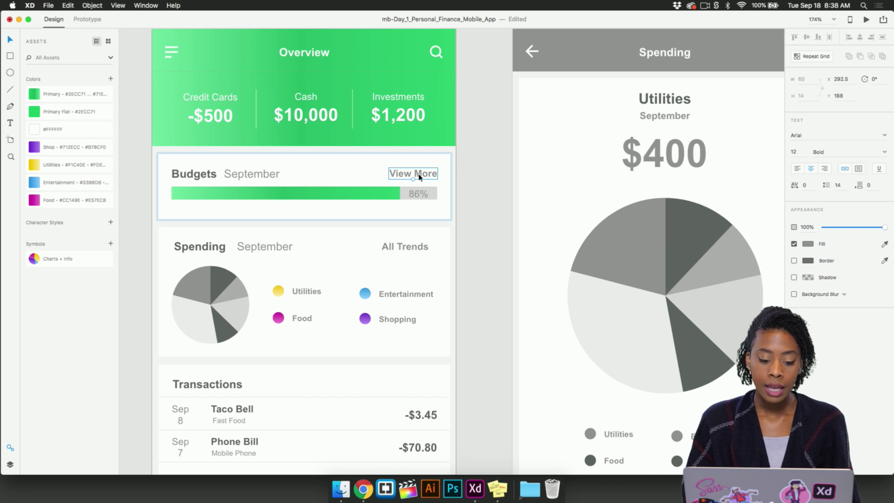
click(38, 114)
click(145, 195)
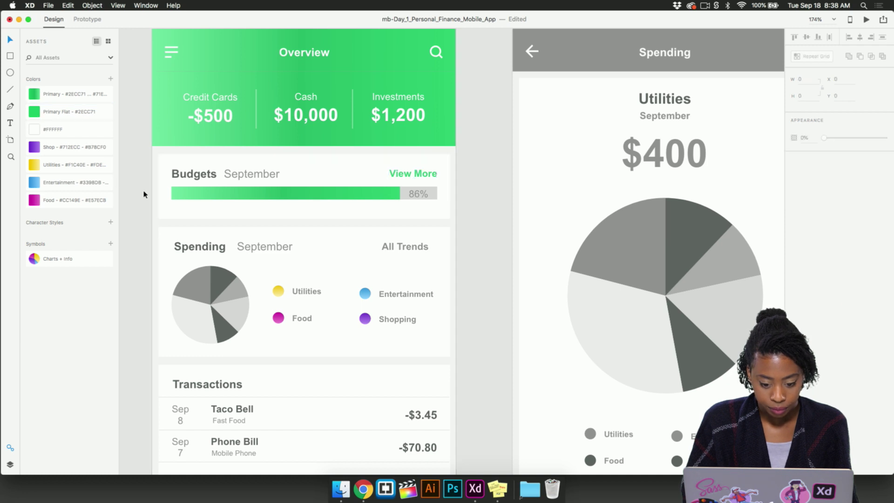
Step: Examine the Spending card's grey pie slices against its Utilities, Food, Entertainment and Shopping legend
scroll(181, 231, down, 3)
scroll(181, 231, left, 3)
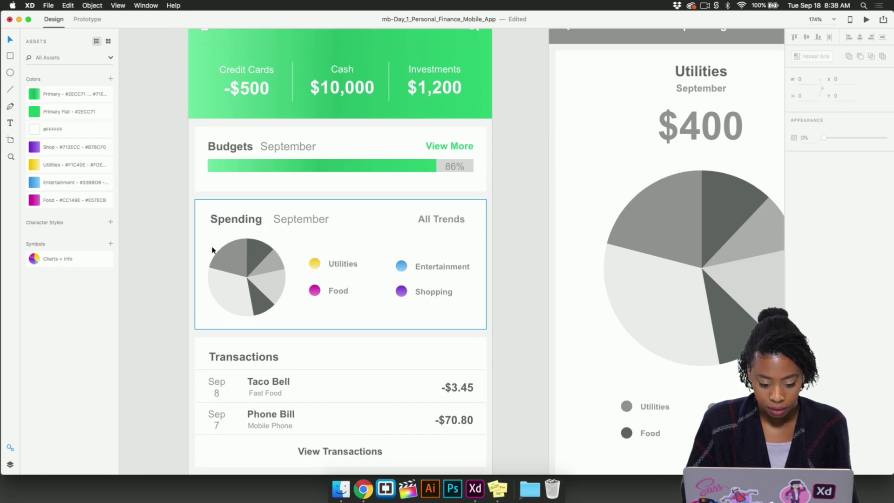
scroll(212, 249, up, 1)
scroll(215, 244, up, 3)
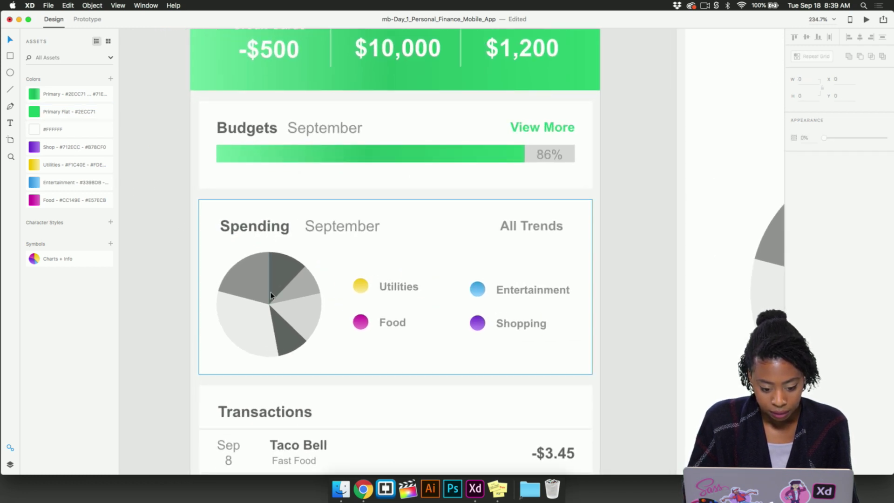
click(286, 297)
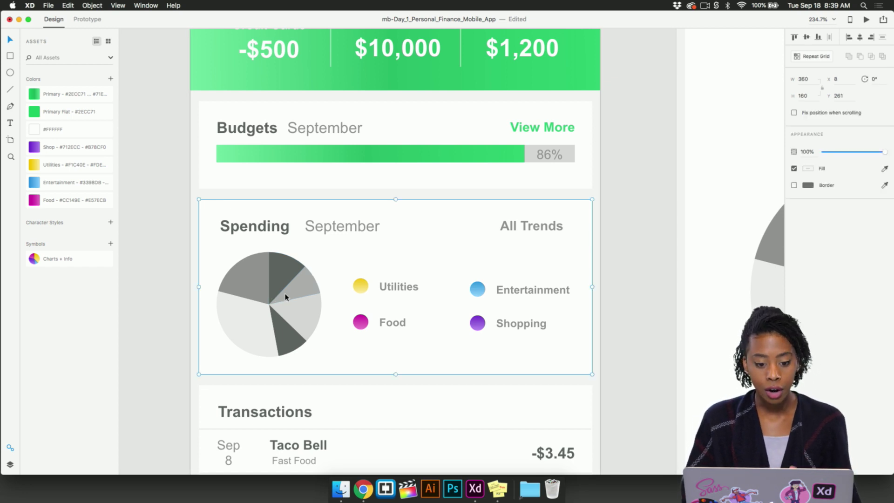
scroll(293, 301, down, 5)
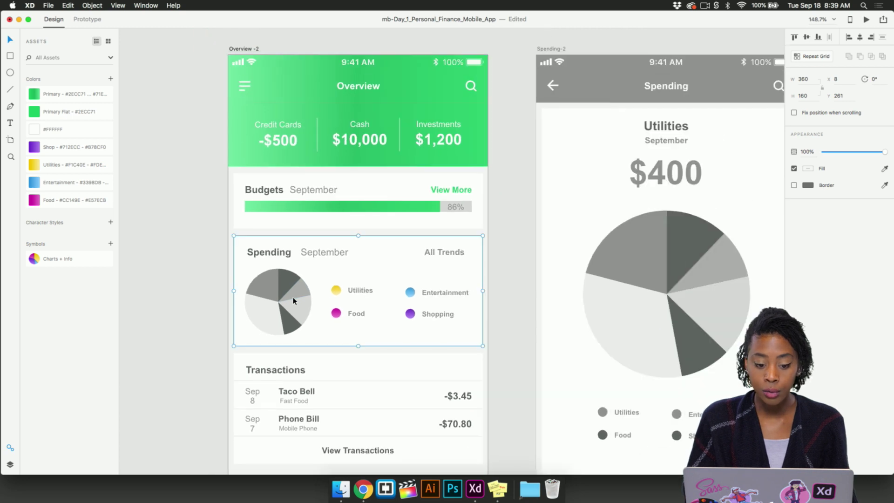
scroll(293, 300, up, 6)
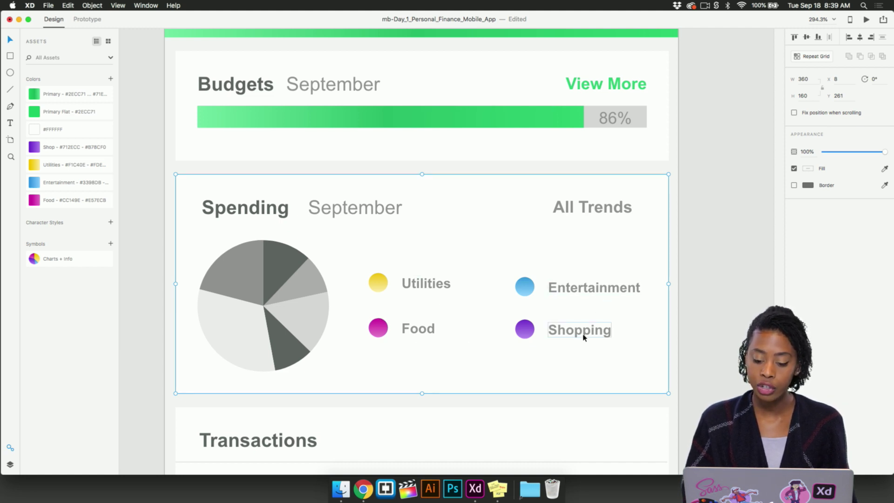
Step: Merge the three adjoining slices on the right side of the Spending card's pie chart into one shape with the Add operation
double_click(262, 286)
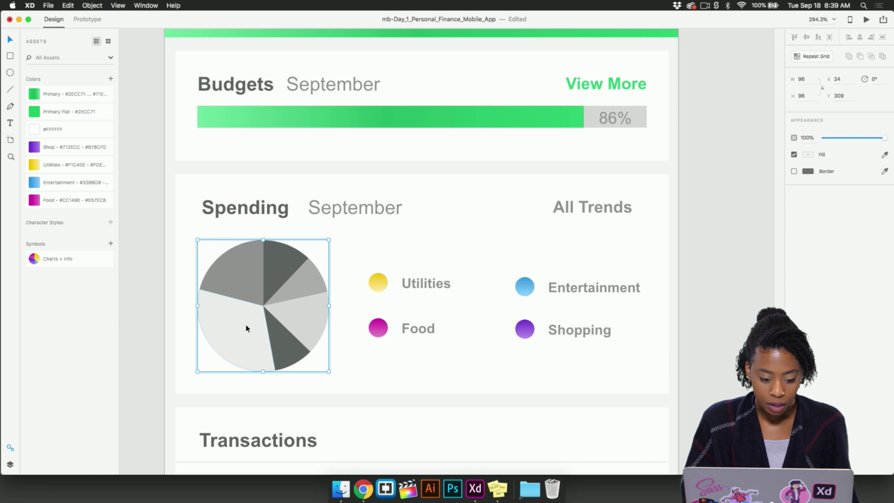
double_click(281, 275)
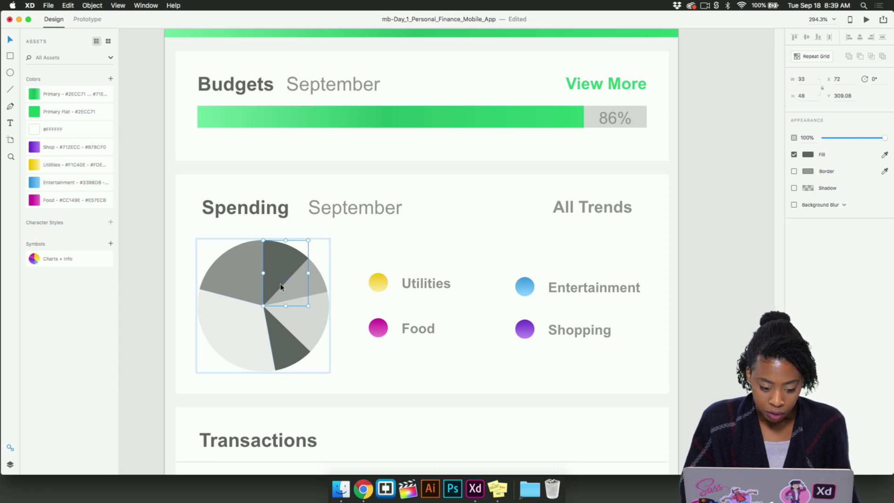
shift+click(317, 282)
shift+click(319, 318)
key(Escape)
click(285, 258)
double_click(286, 259)
shift+click(322, 292)
shift+click(315, 325)
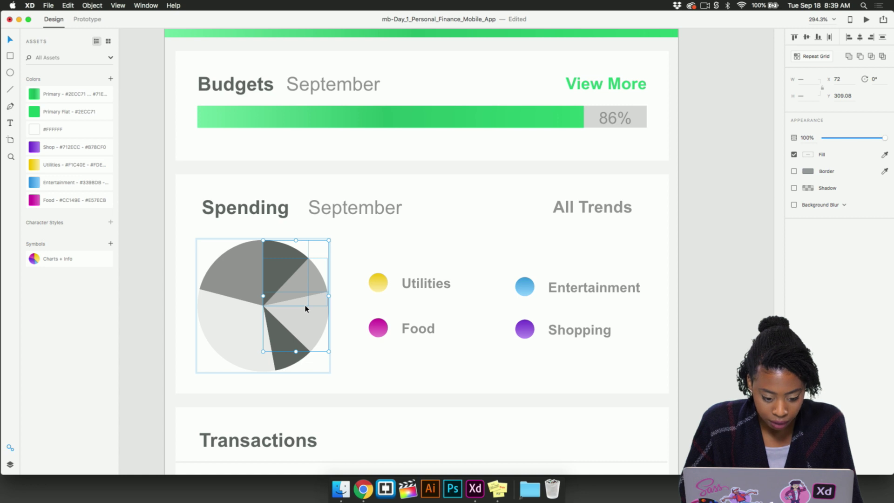
click(848, 57)
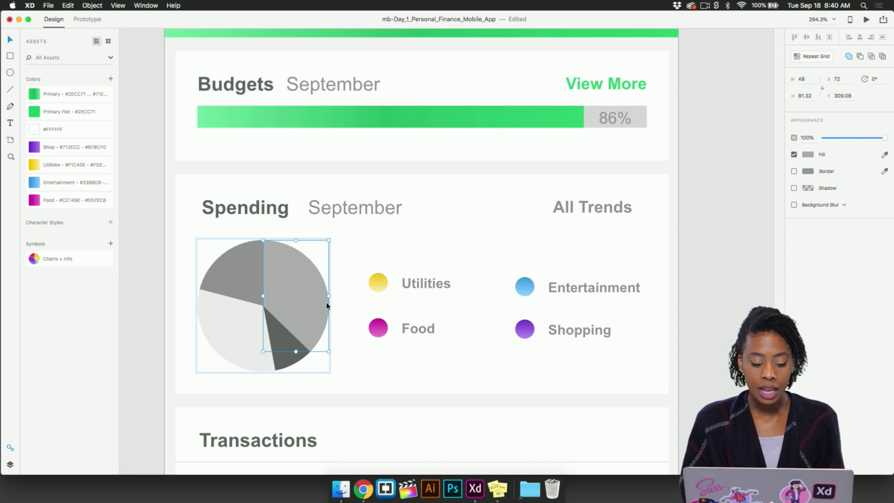
Step: Fill the merged slice of the Spending pie chart with the yellow Utilities gradient
click(258, 274)
click(248, 321)
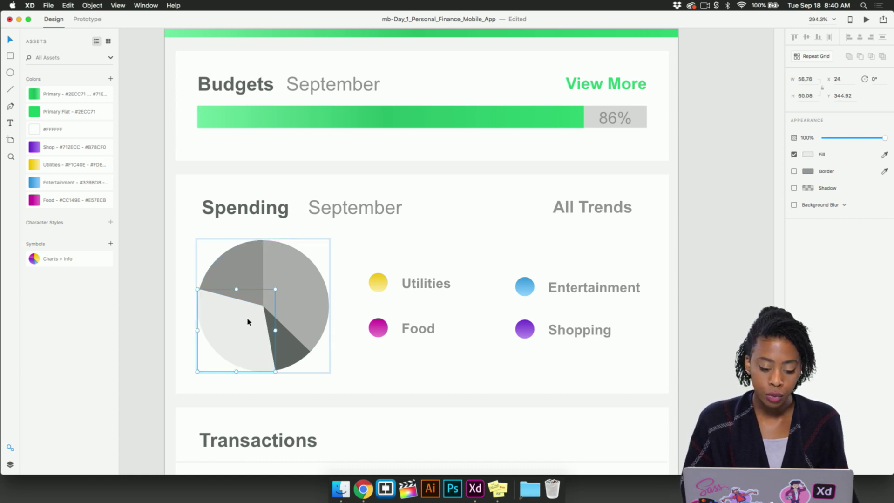
click(284, 332)
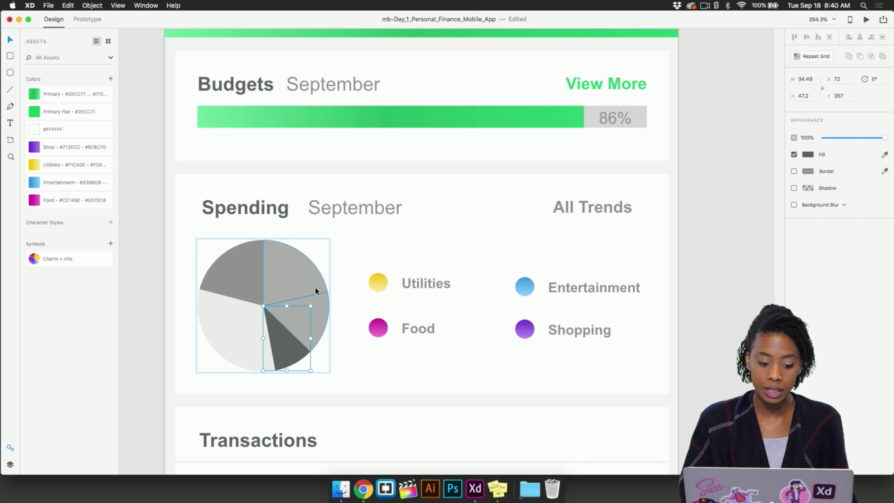
click(365, 248)
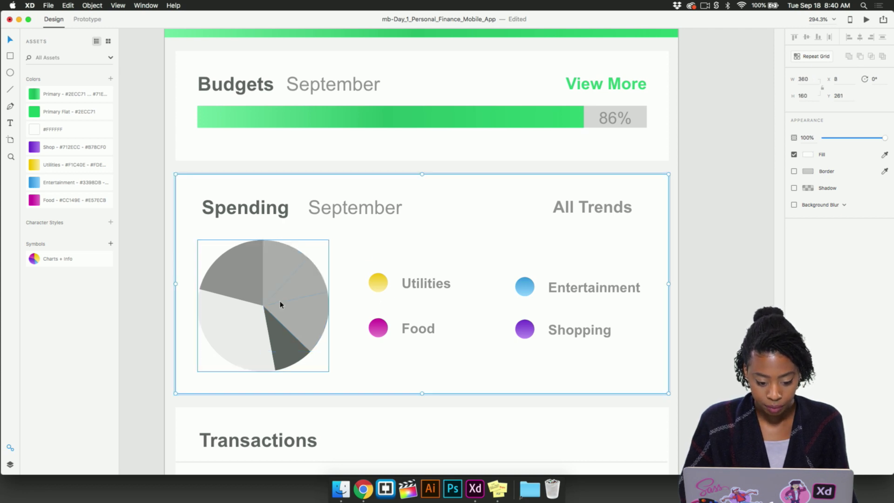
double_click(293, 299)
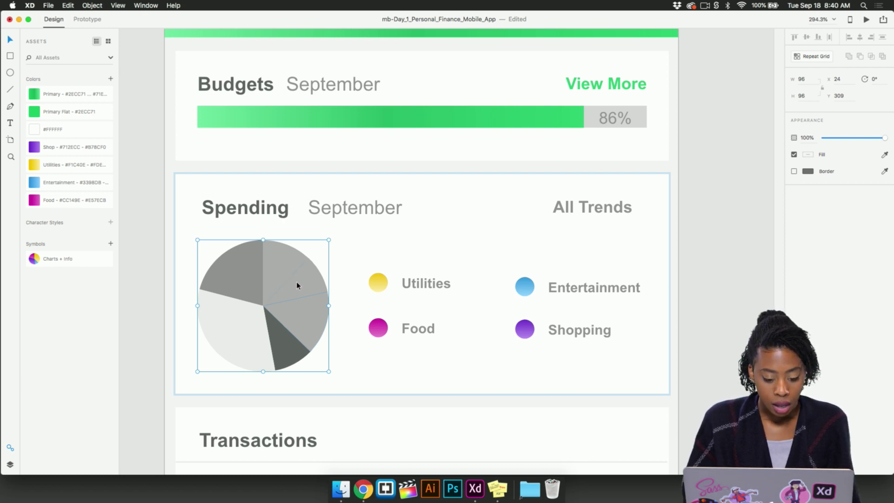
double_click(297, 285)
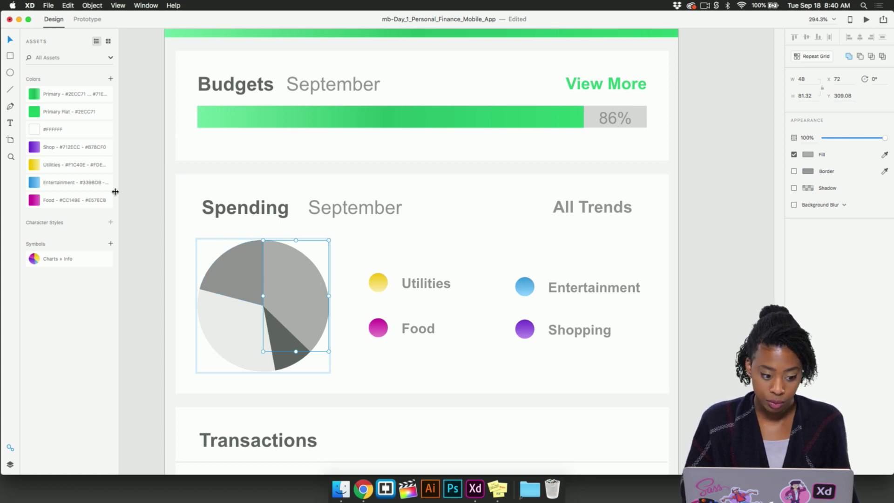
click(35, 169)
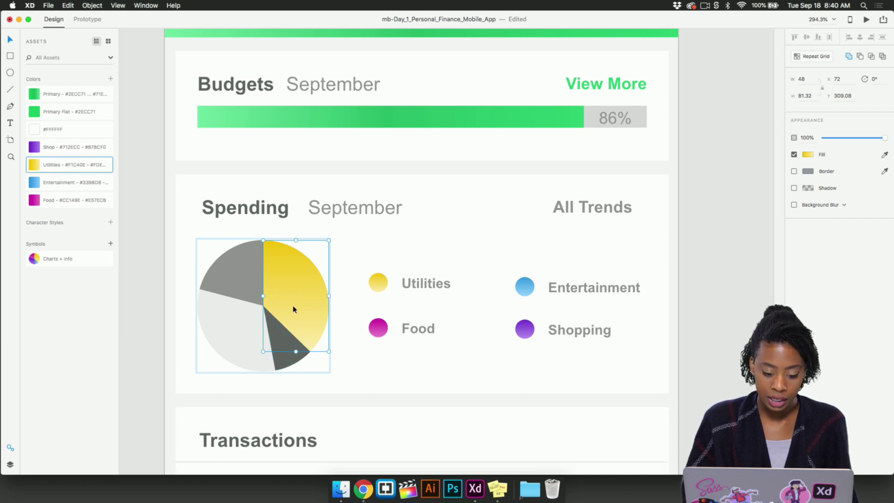
Step: Fill the small dark grey pie slice with the blue Entertainment gradient and the large light grey slice with the purple Shop gradient
click(278, 334)
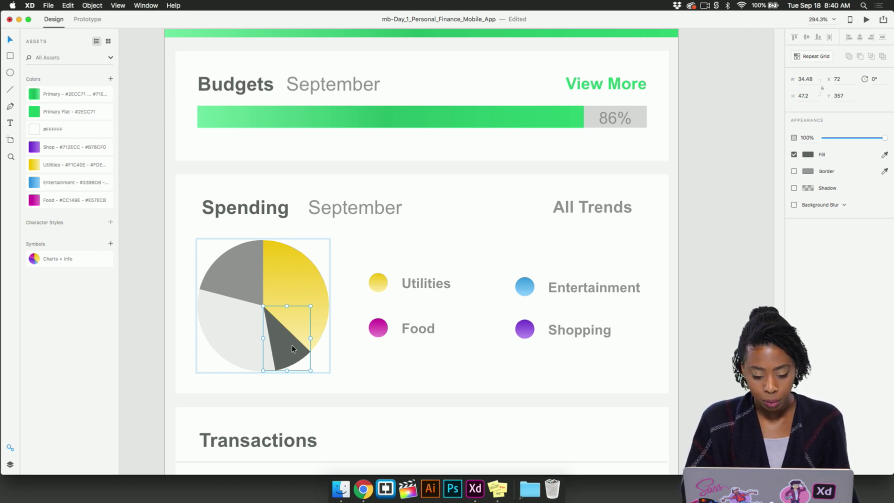
click(36, 184)
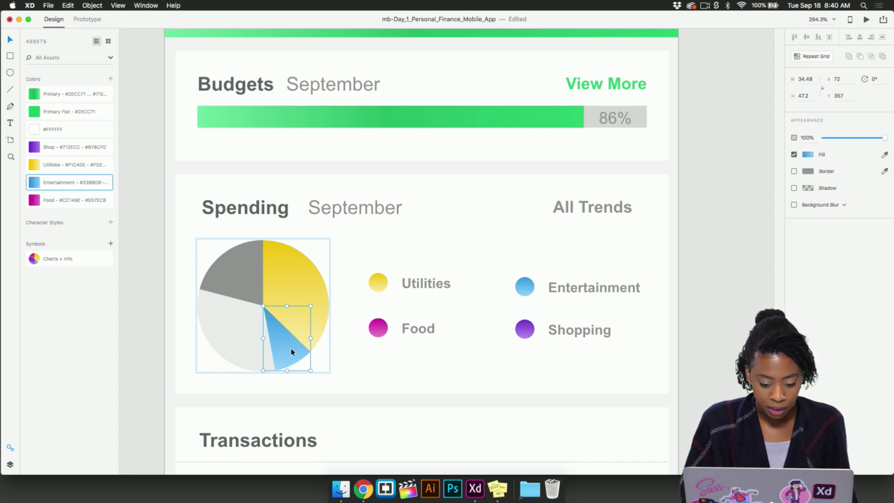
click(242, 340)
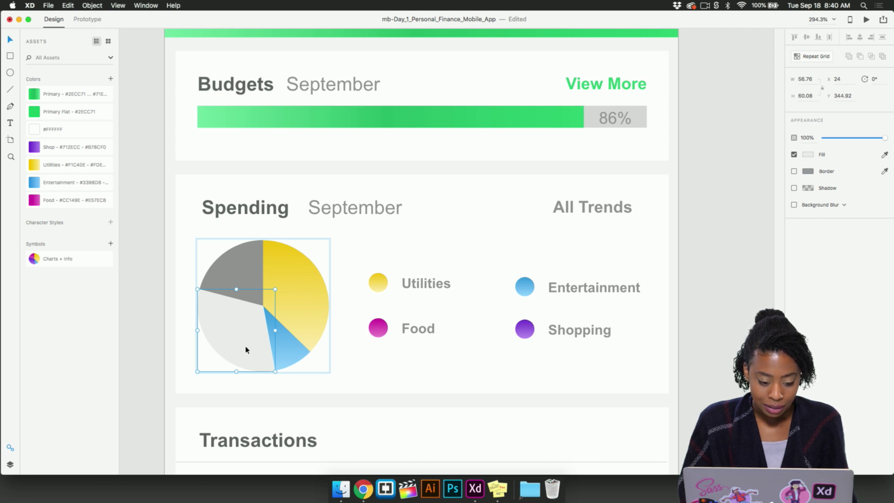
click(35, 151)
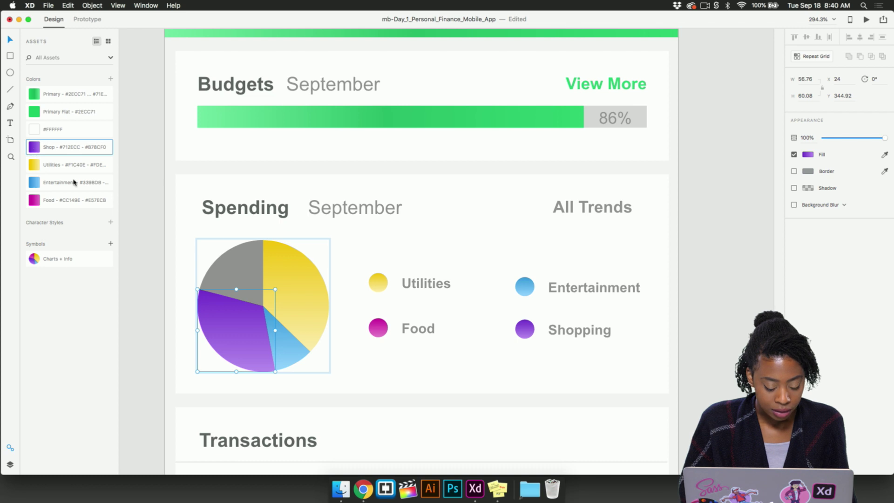
Step: Fill the remaining grey slice at the pie chart's upper left with the magenta Food gradient
click(245, 291)
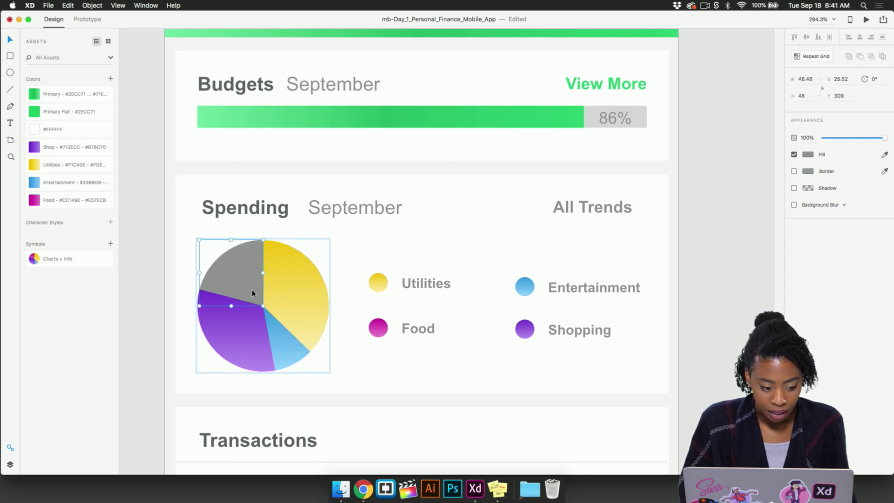
click(37, 204)
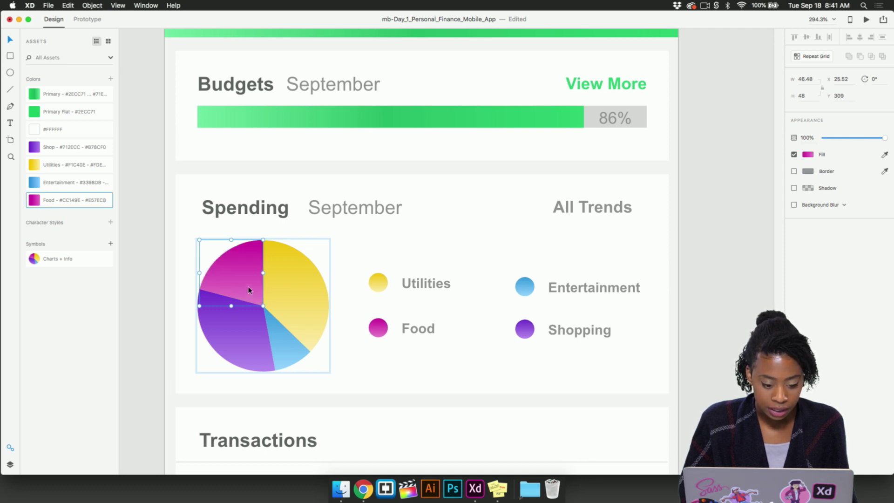
click(372, 257)
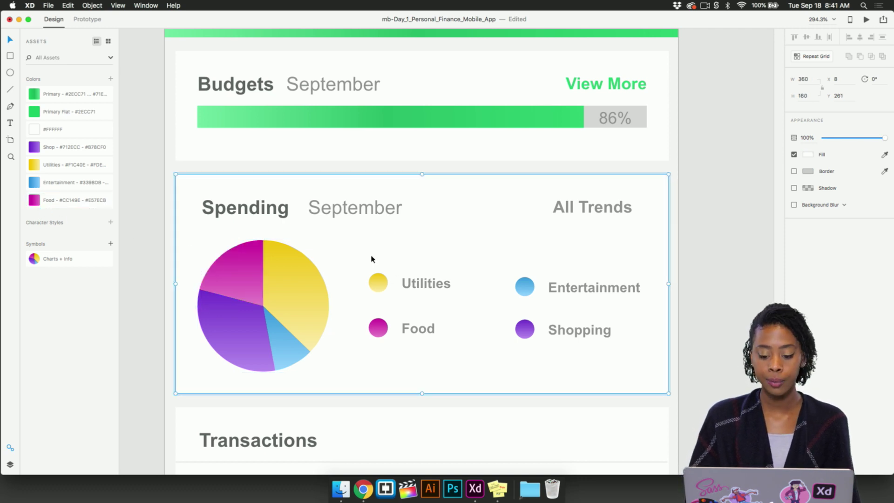
scroll(439, 261, right, 2)
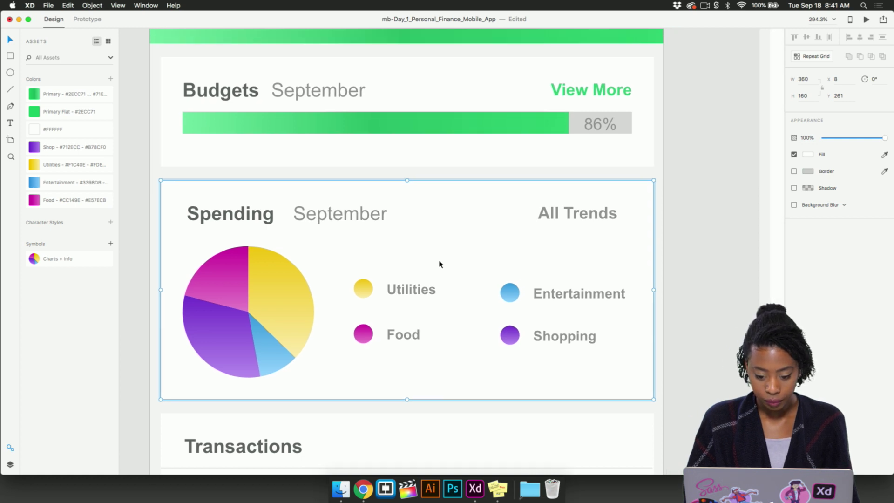
Step: Color the All Trends link on the Overview screen's Spending card with the Primary Flat green
click(603, 215)
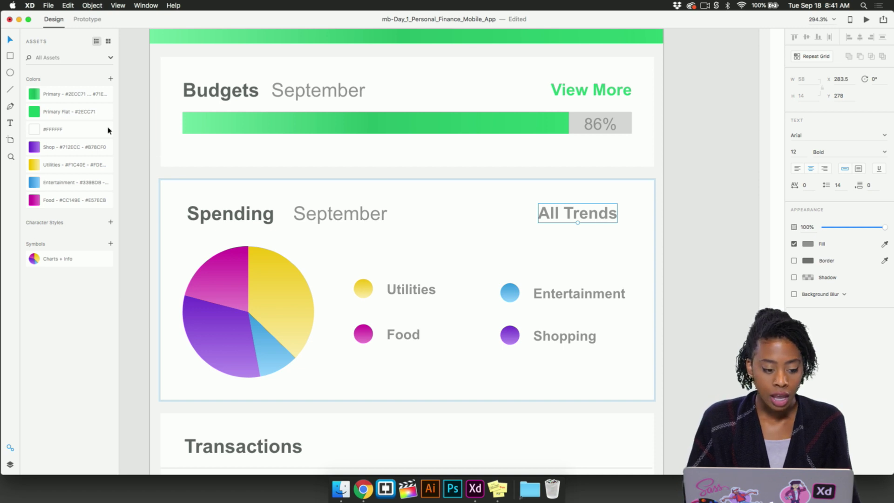
click(37, 113)
click(691, 235)
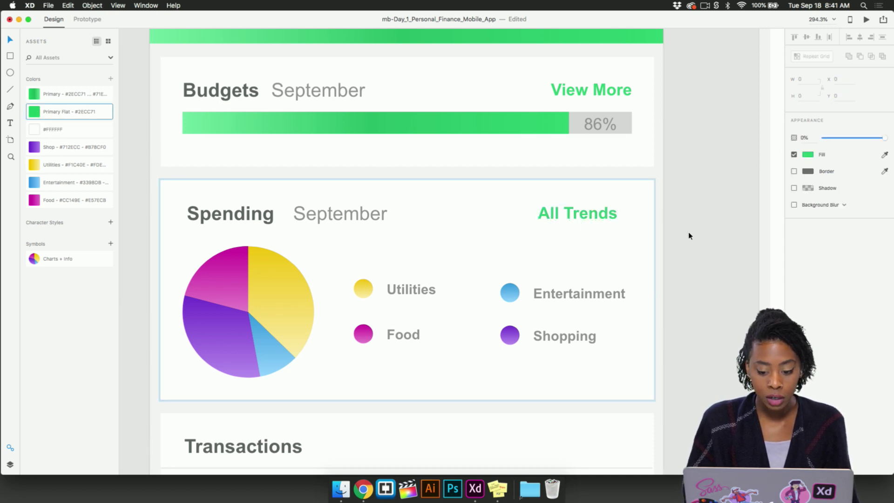
Step: Color the View Transactions link on the Overview screen's Transactions card with the Primary Flat green
scroll(586, 323, down, 5)
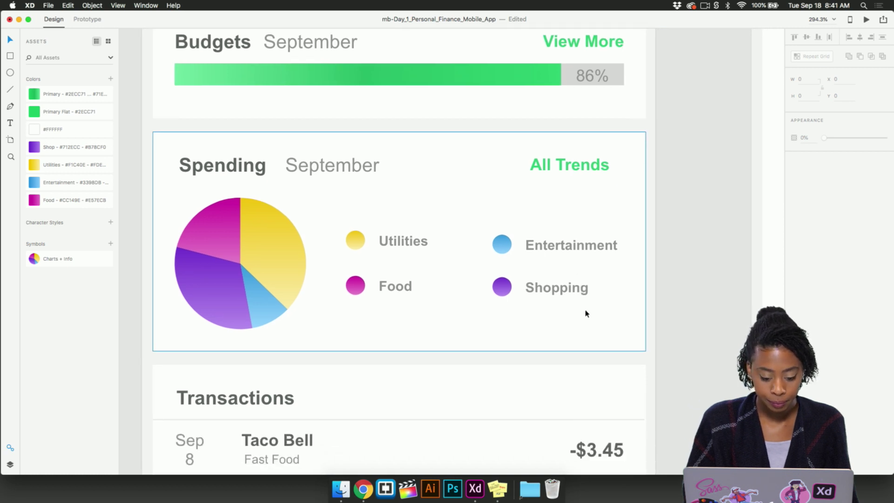
scroll(585, 313, down, 2)
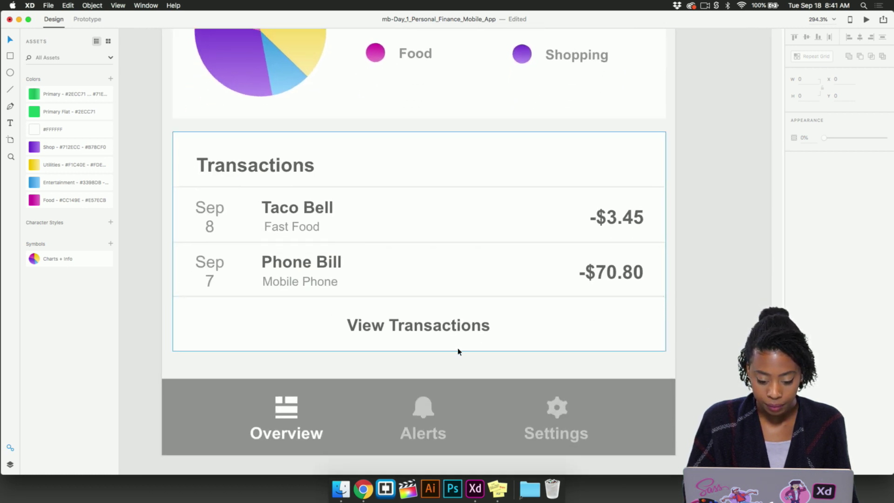
click(448, 332)
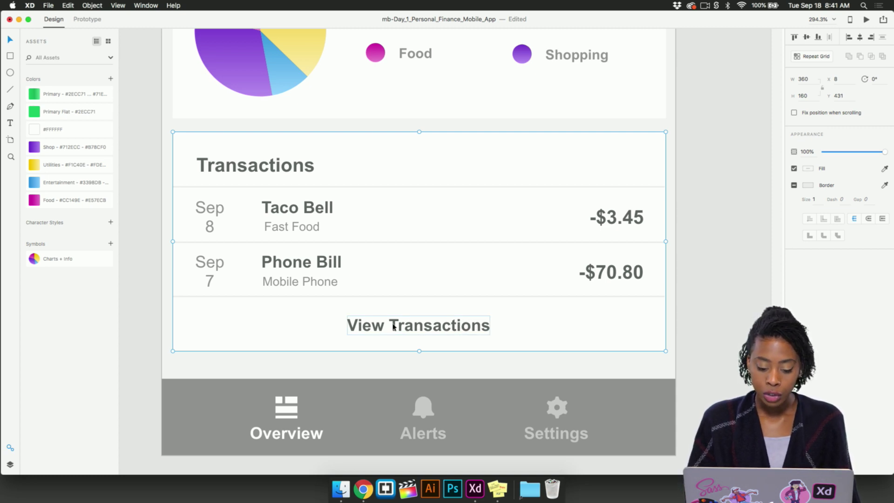
double_click(445, 332)
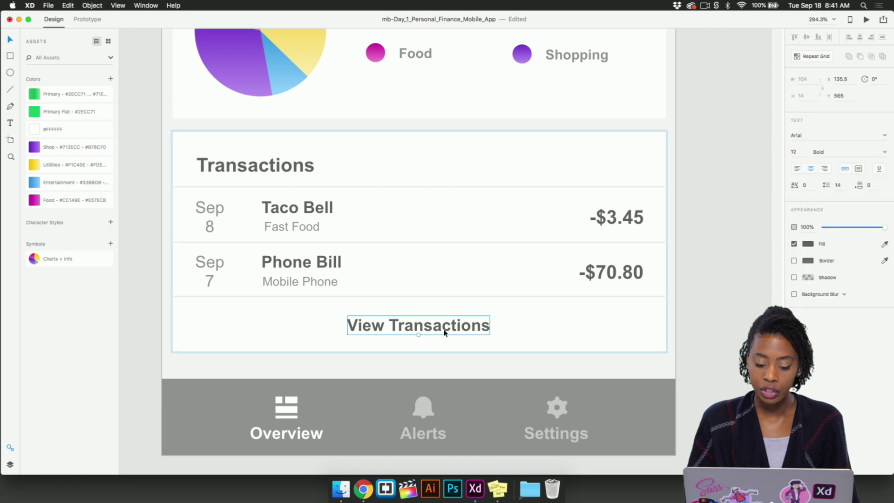
click(36, 113)
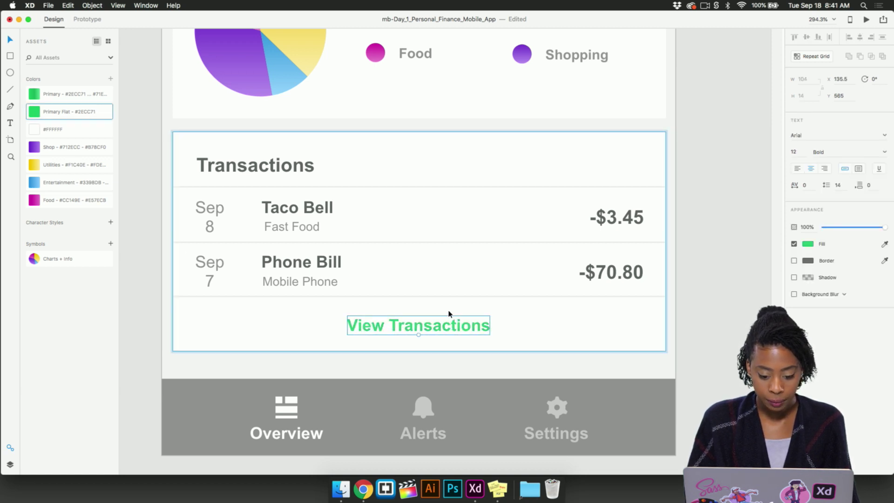
click(413, 372)
Step: Fill the Overview screen's bottom navigation bar with the Primary green gradient, running horizontally with the light end at the bar's left edge
scroll(360, 428, down, 1)
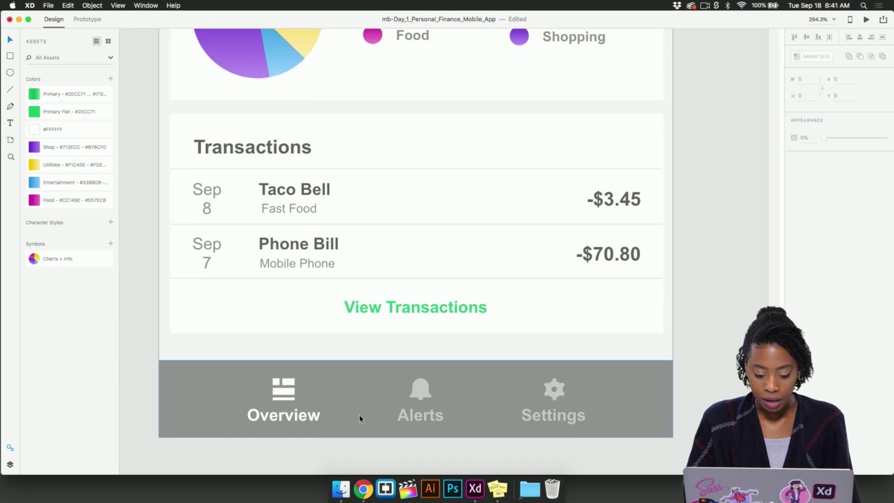
click(344, 393)
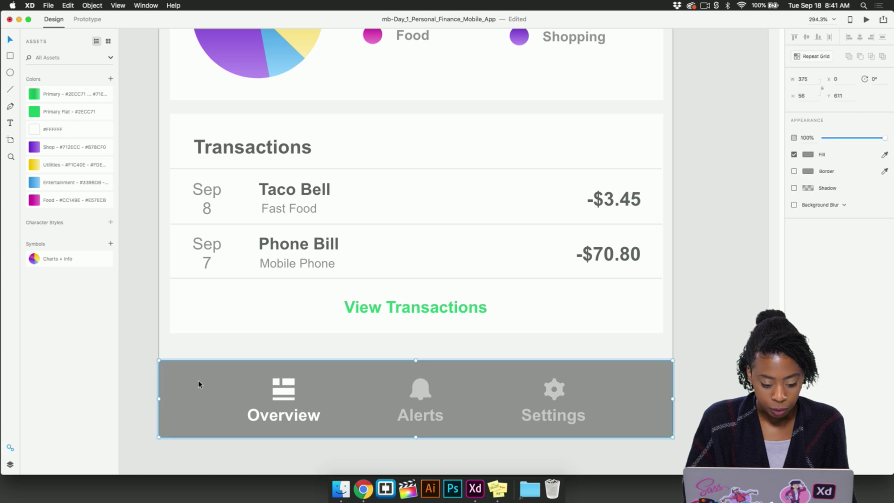
click(34, 95)
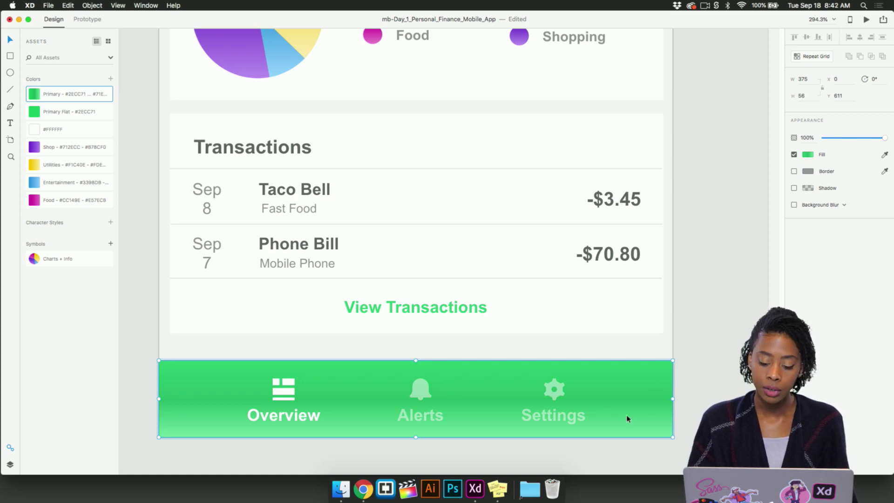
click(807, 155)
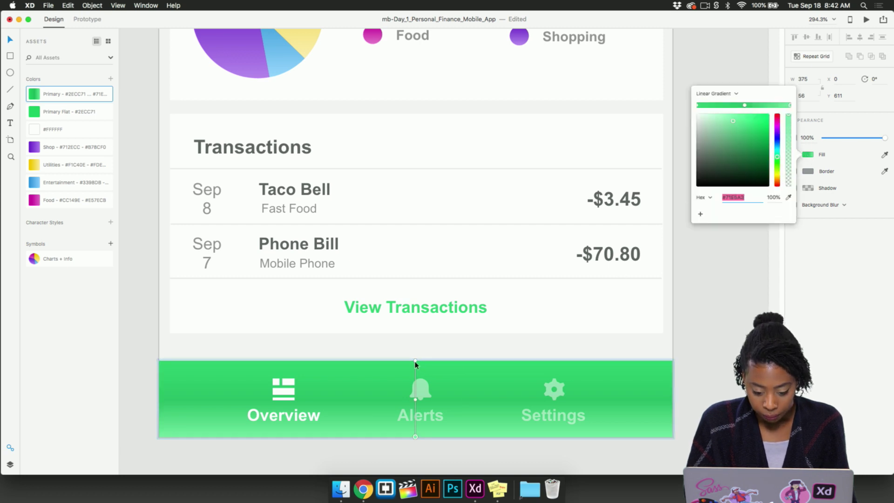
drag(416, 363, 672, 398)
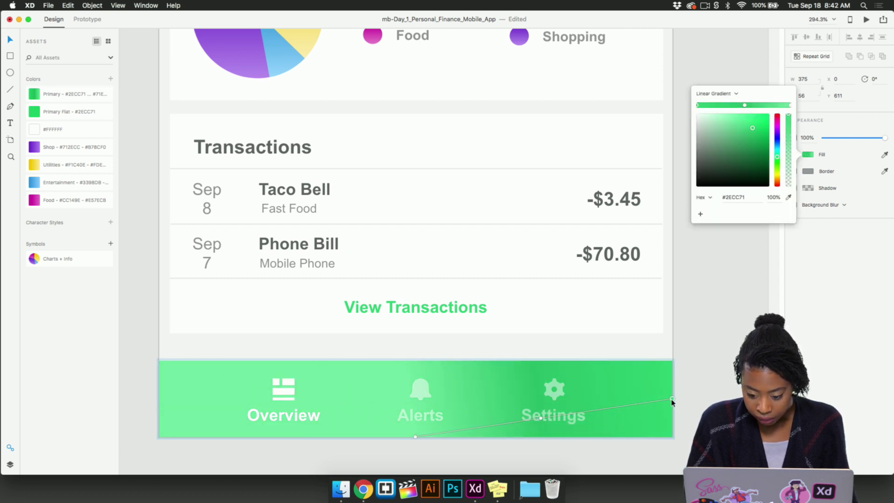
drag(414, 437, 159, 402)
click(145, 397)
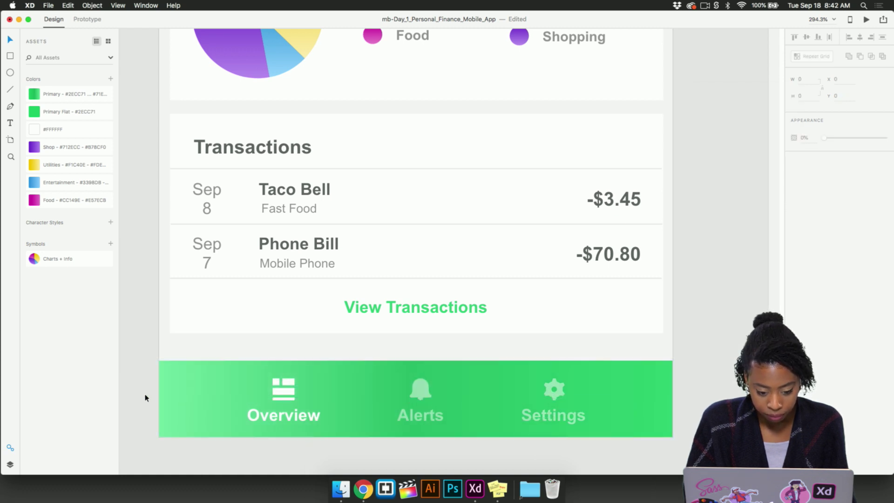
Step: Fill the Spending screen's header bar with the Primary green gradient, running horizontally with the light end at the bar's left edge
scroll(145, 397, down, 10)
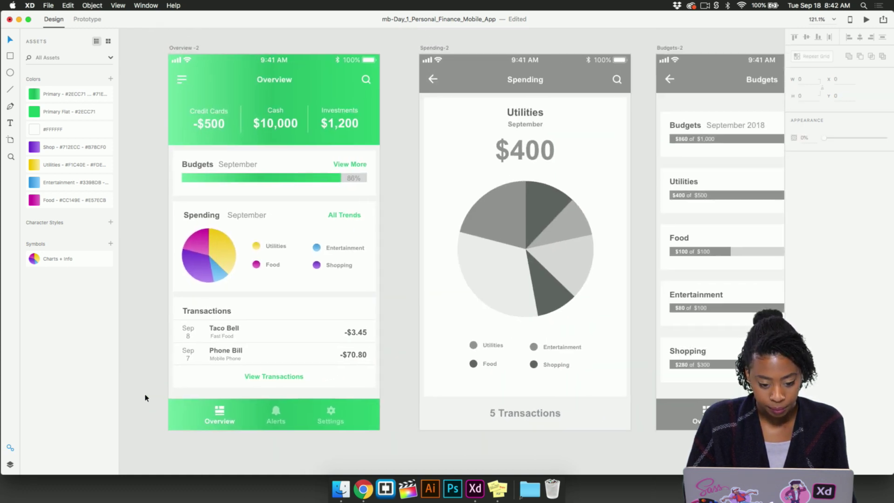
scroll(145, 397, left, 2)
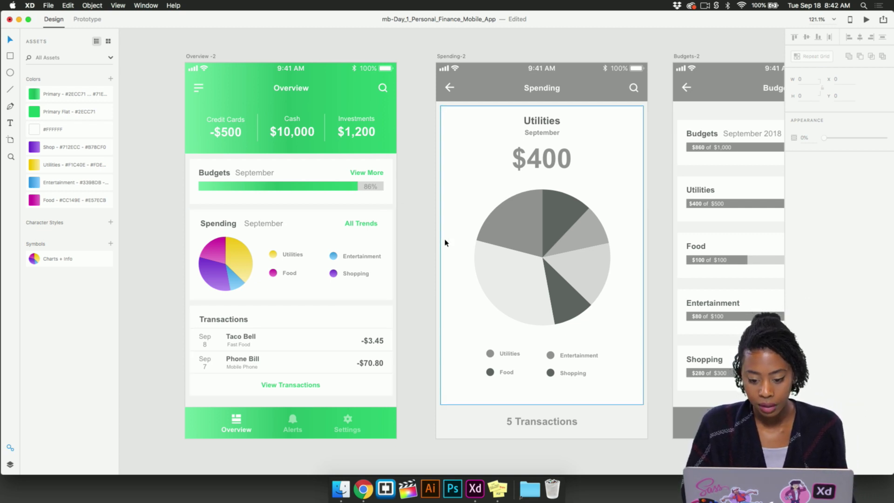
scroll(443, 240, right, 3)
scroll(444, 242, right, 3)
scroll(420, 238, left, 1)
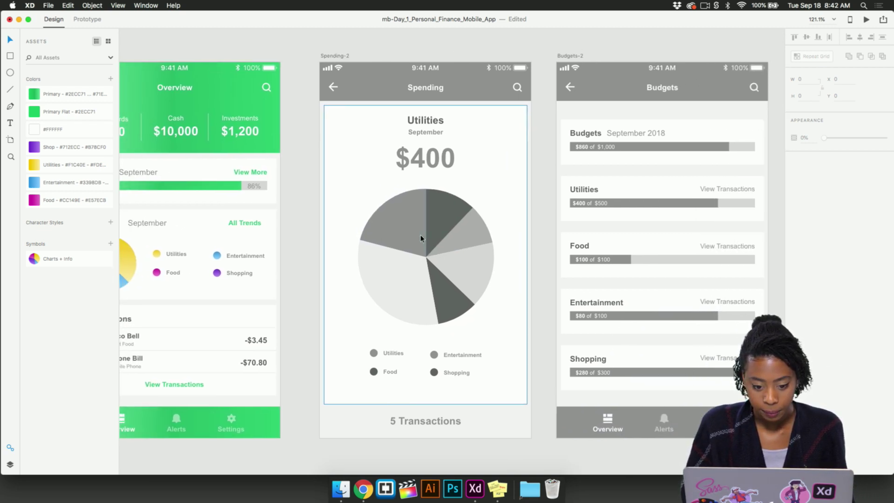
click(384, 82)
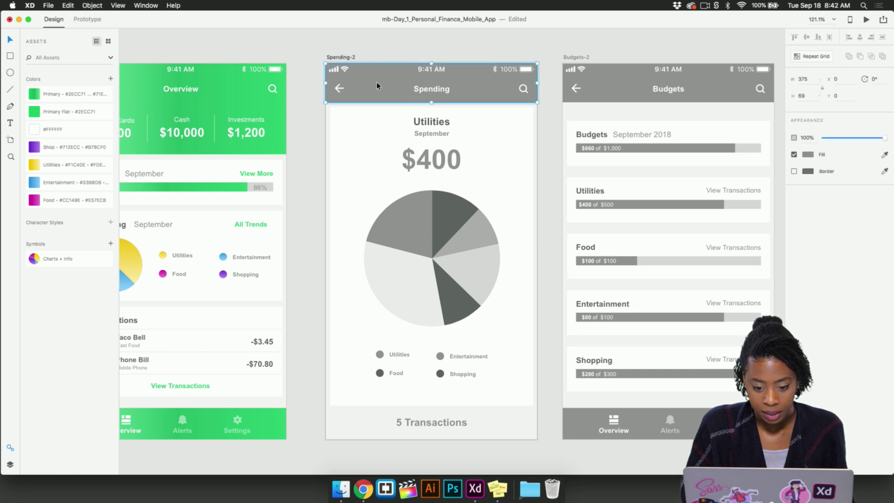
click(38, 94)
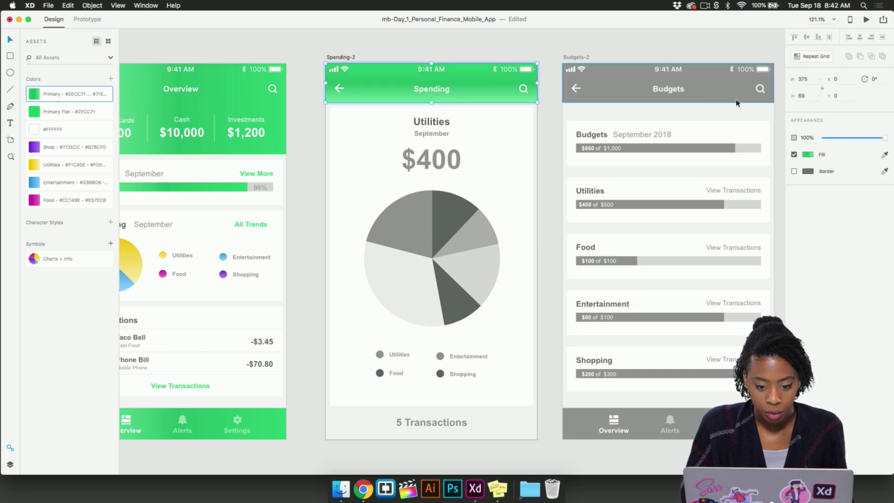
click(807, 154)
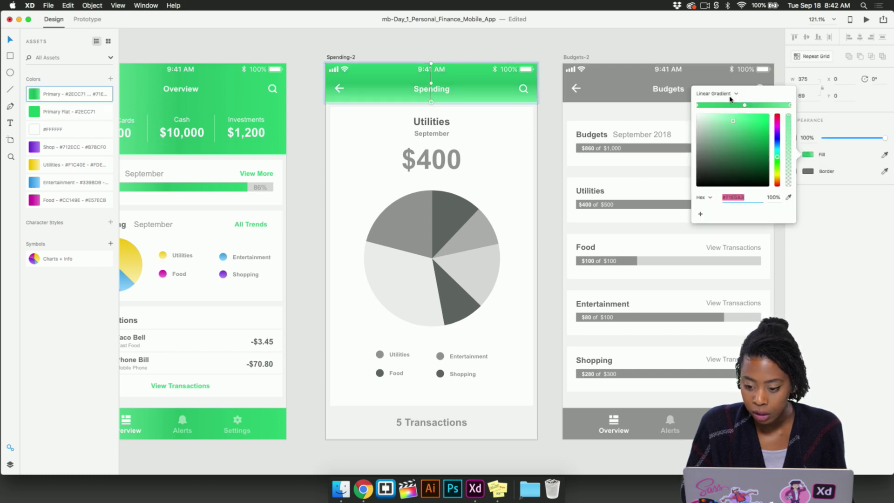
drag(431, 64, 537, 84)
drag(431, 103, 327, 85)
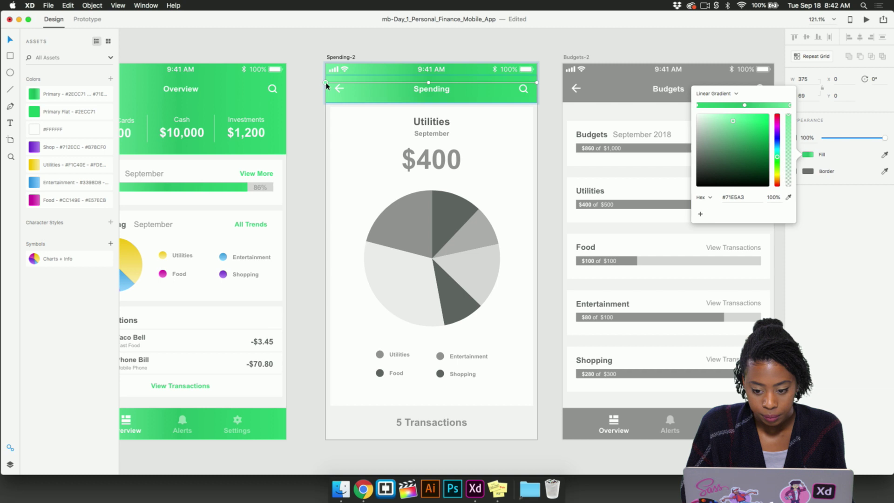
click(315, 97)
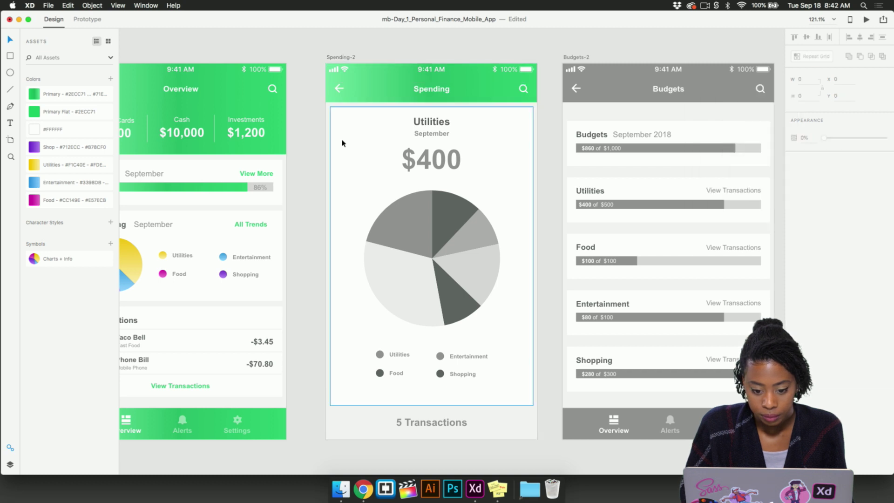
Step: Color the $400 amount on the Spending screen with the Primary Flat green
scroll(393, 183, up, 2)
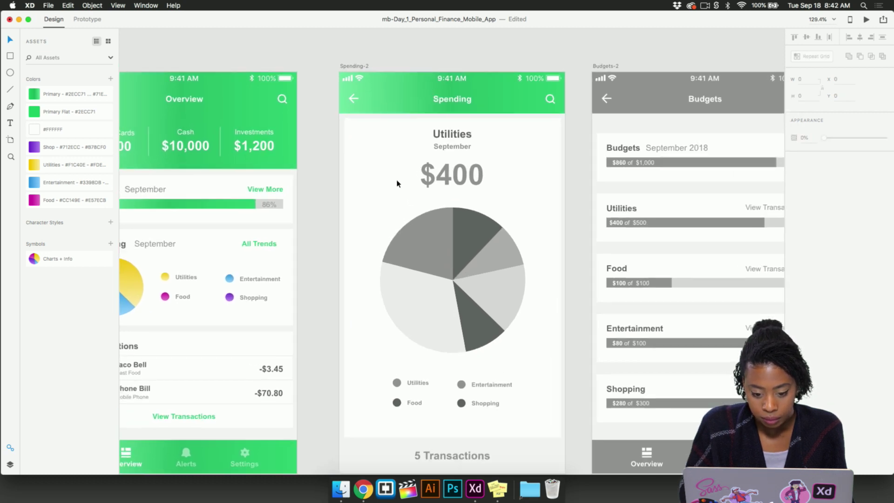
scroll(397, 183, down, 1)
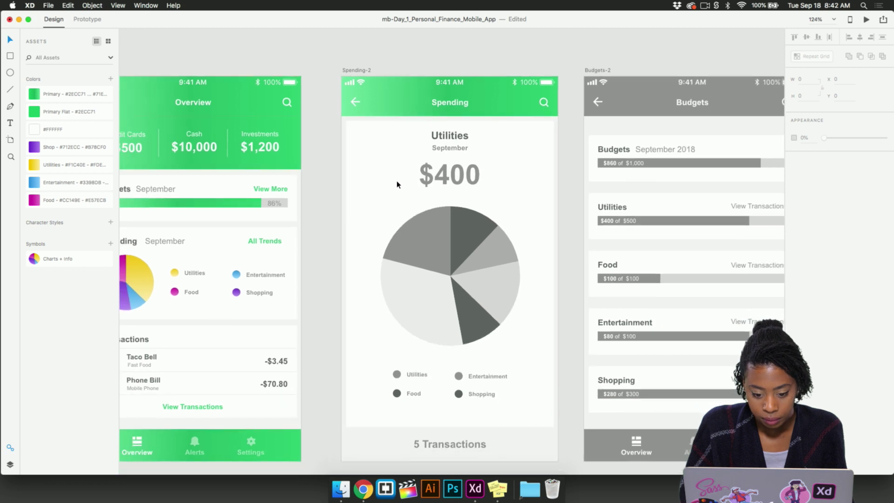
click(453, 176)
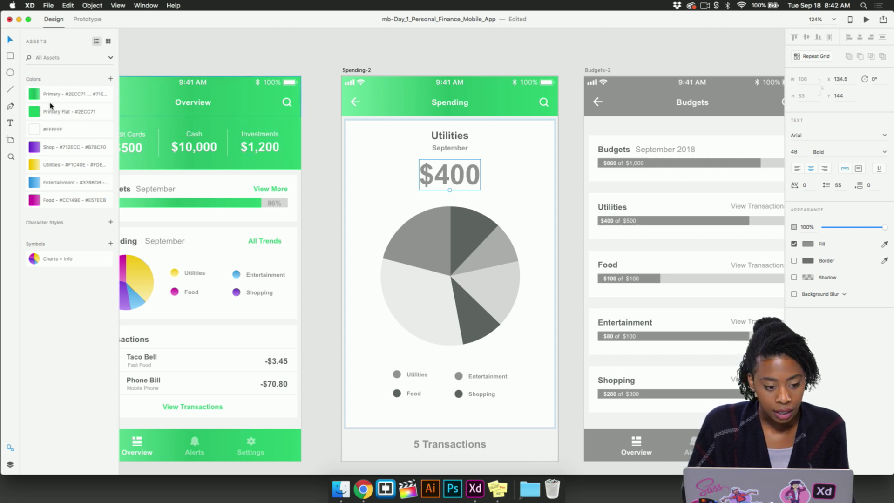
click(34, 111)
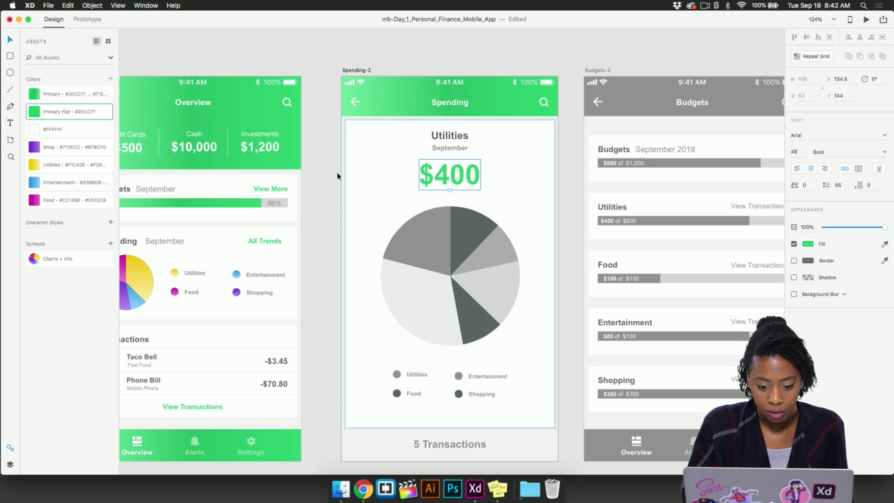
click(327, 256)
Step: Merge the three adjoining slices on the right side of the Spending screen's large pie chart into one shape with the Add operation
scroll(327, 257, down, 1)
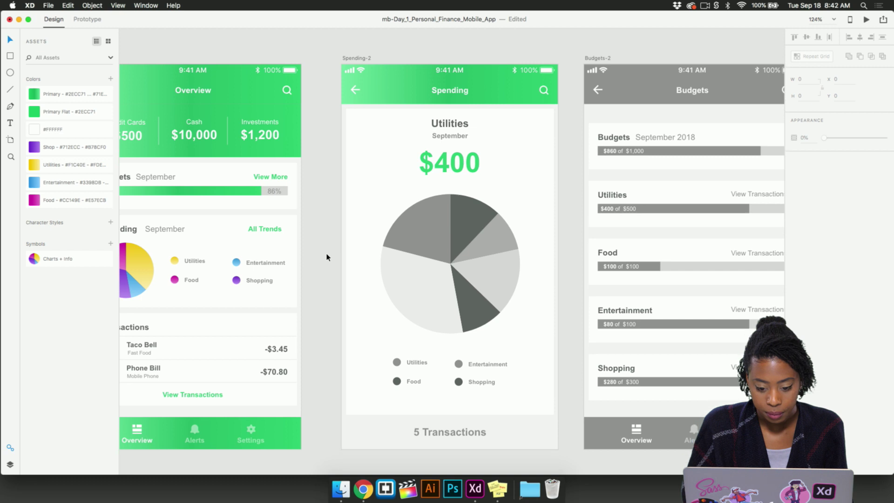
scroll(327, 256, down, 1)
scroll(327, 257, left, 2)
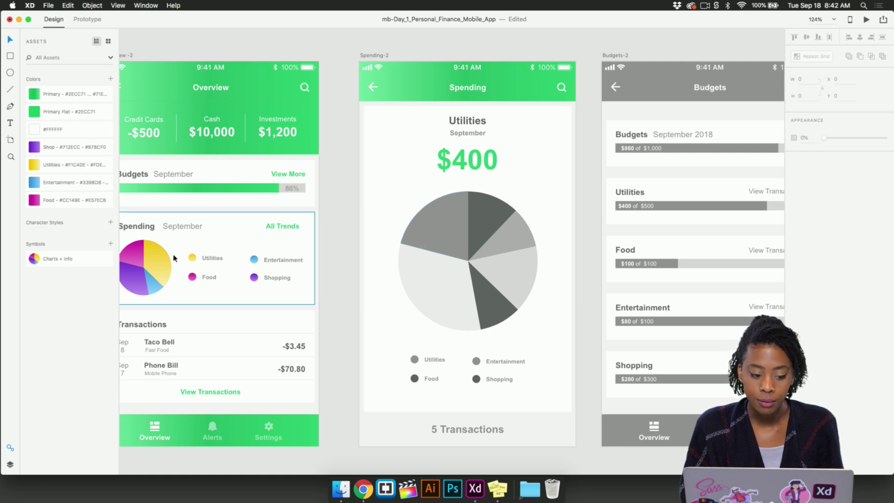
scroll(176, 258, left, 3)
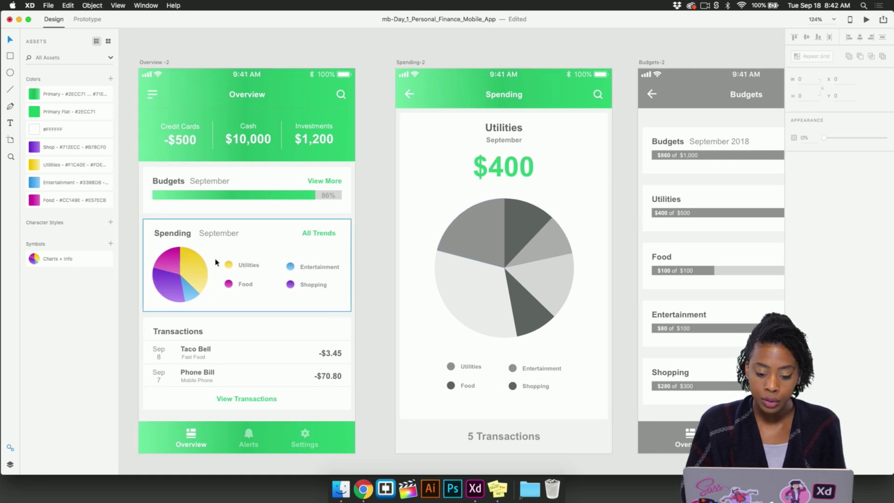
scroll(507, 233, right, 3)
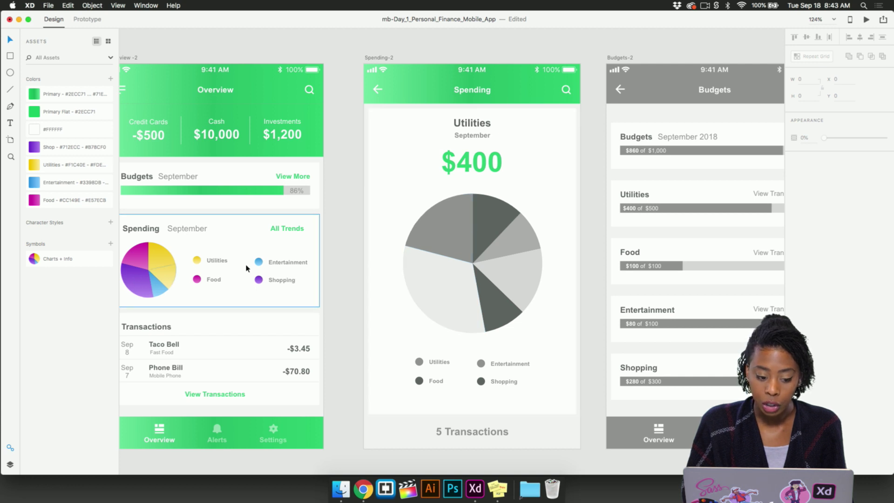
double_click(472, 258)
scroll(472, 259, right, 2)
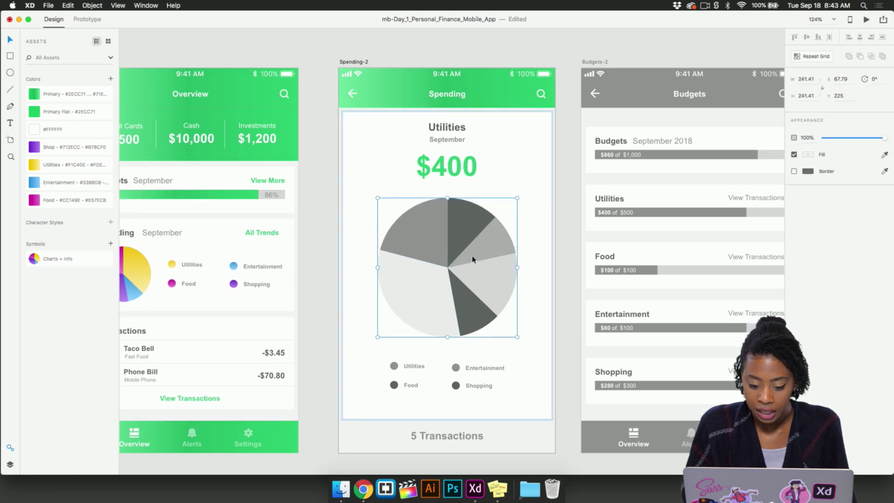
double_click(467, 218)
shift+click(504, 242)
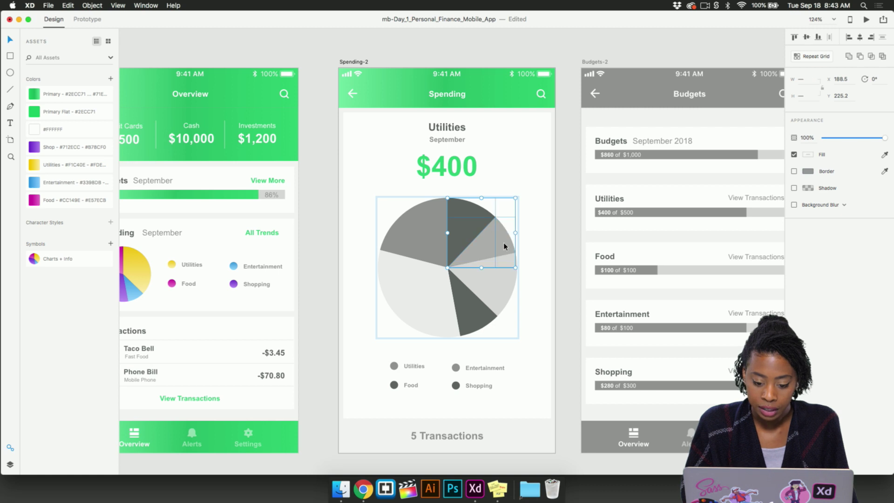
shift+click(496, 281)
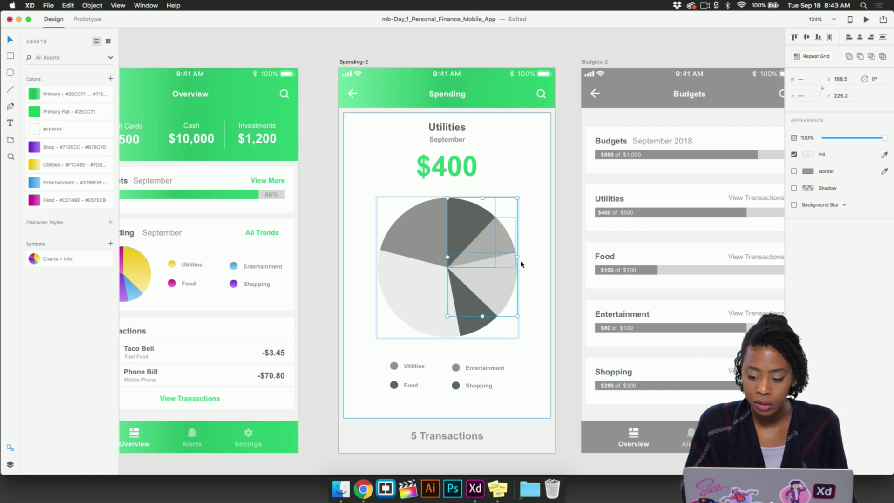
click(848, 56)
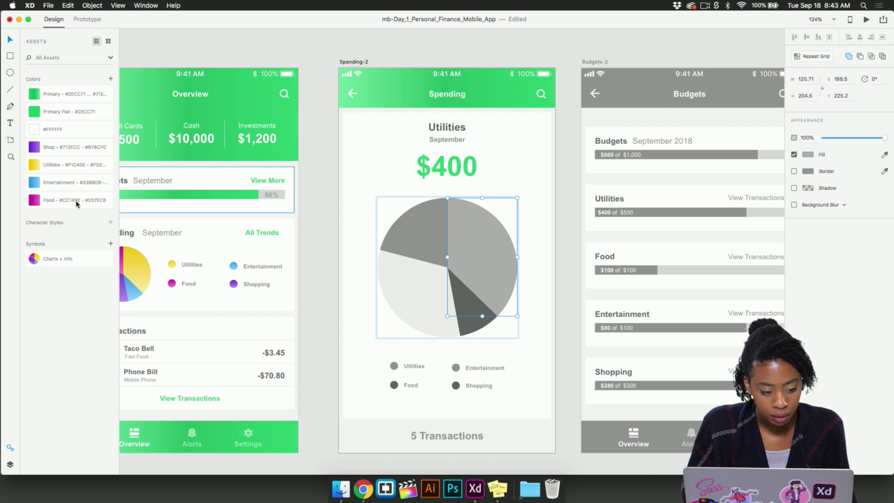
Step: Fill the large pie chart's merged slice with the yellow Utilities gradient and its small dark grey slice with the blue Entertainment gradient
click(36, 165)
click(474, 310)
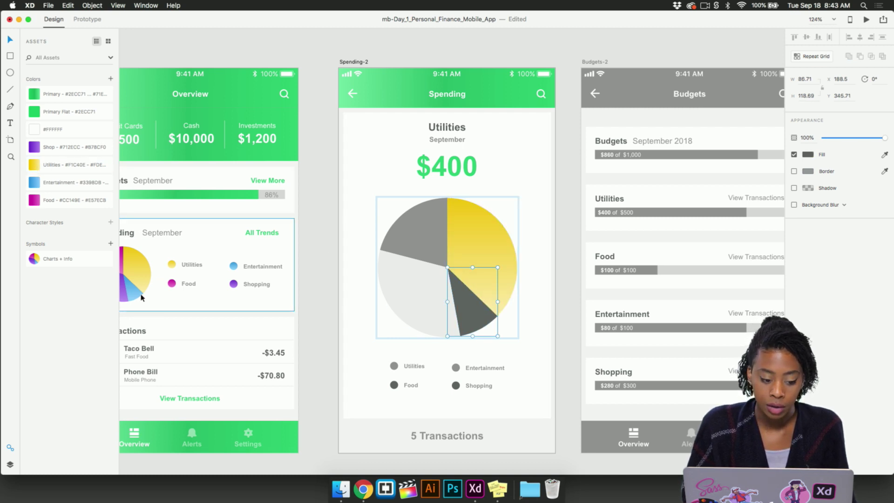
click(37, 182)
Step: Fill the large pie chart's light grey slice with the purple Shop gradient and its remaining grey slice with the magenta Food gradient
click(398, 277)
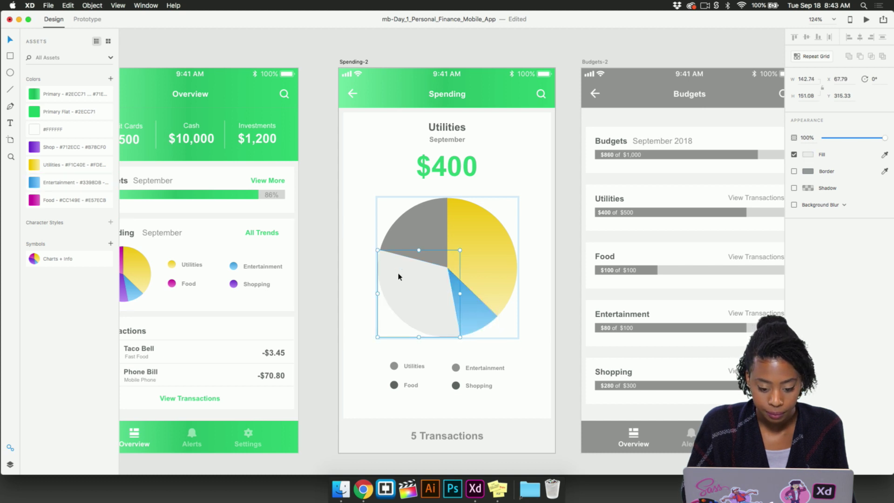
click(37, 147)
click(411, 242)
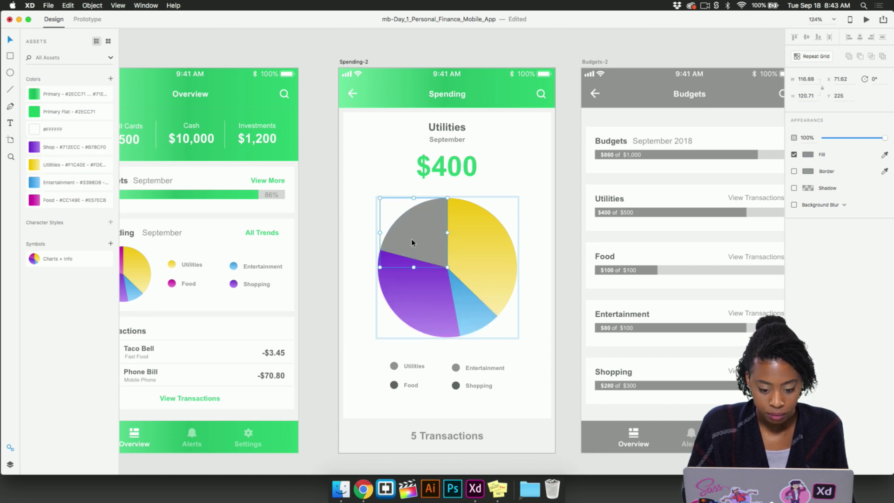
click(37, 201)
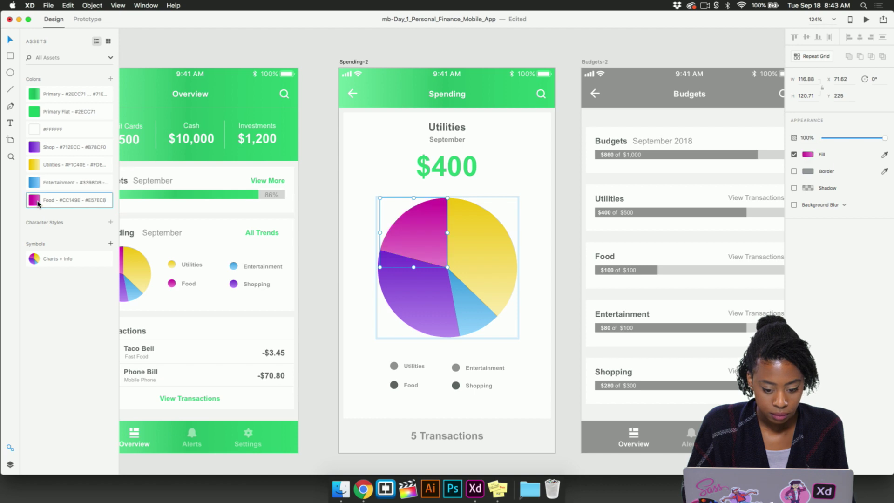
click(362, 289)
Step: Fill the Spending legend's Utilities dot with the yellow Utilities gradient and its Food dot with the magenta Food gradient
scroll(365, 331, down, 3)
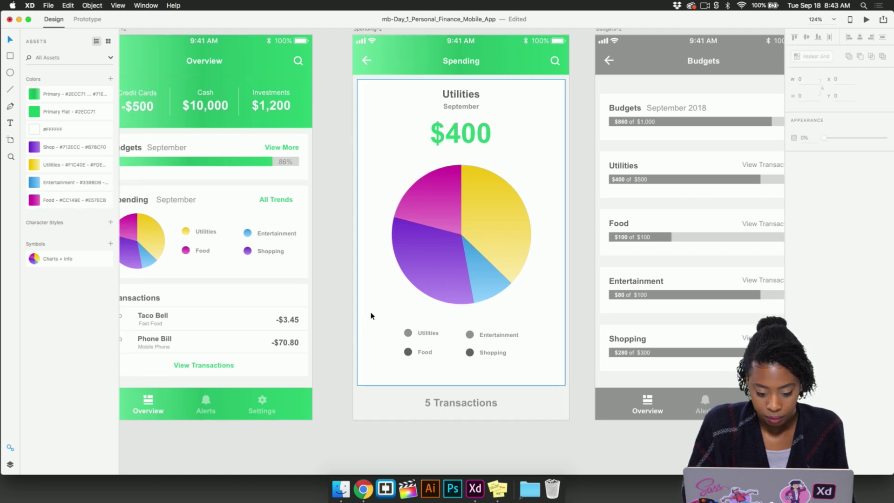
scroll(371, 312, up, 5)
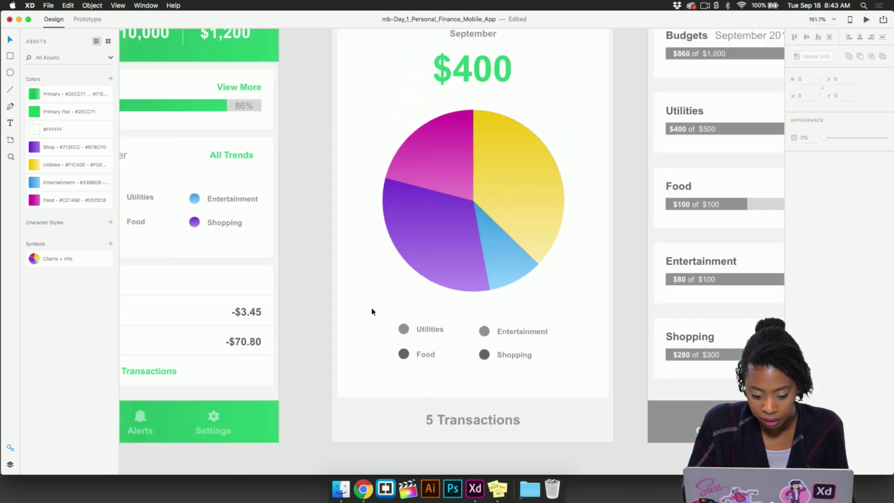
click(405, 331)
double_click(405, 330)
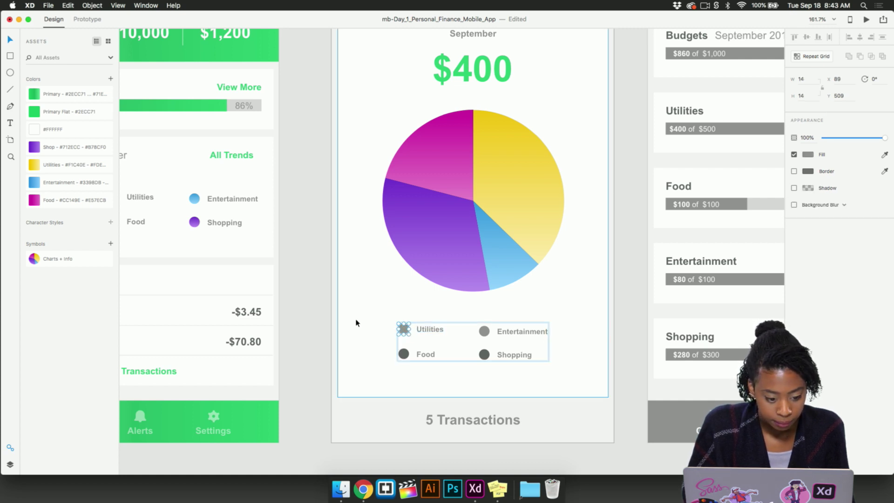
scroll(327, 322, left, 1)
click(36, 166)
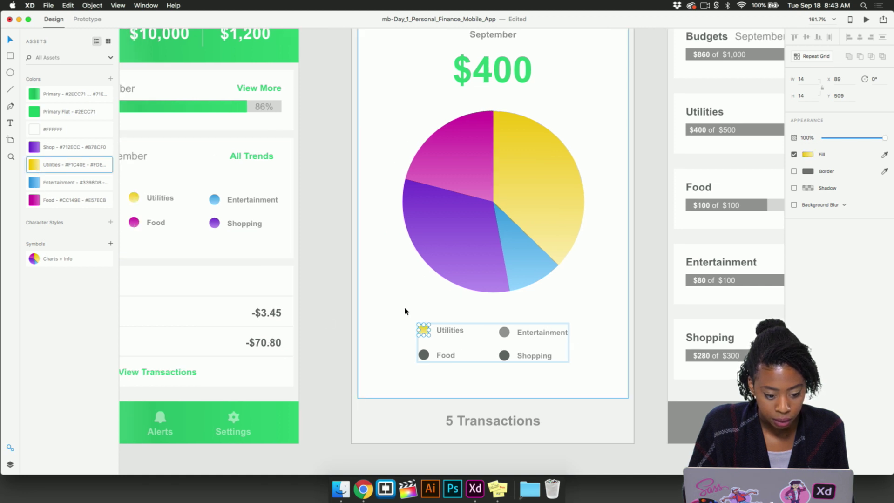
click(424, 355)
click(37, 200)
Step: Fill the Spending legend's Entertainment dot with the blue Entertainment gradient and its Shopping dot with the purple Shop gradient
click(504, 332)
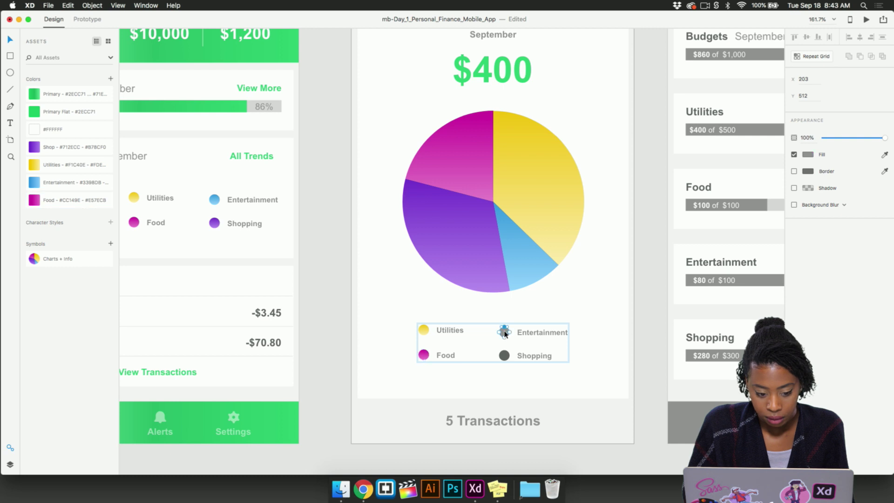
click(34, 182)
click(502, 357)
click(34, 146)
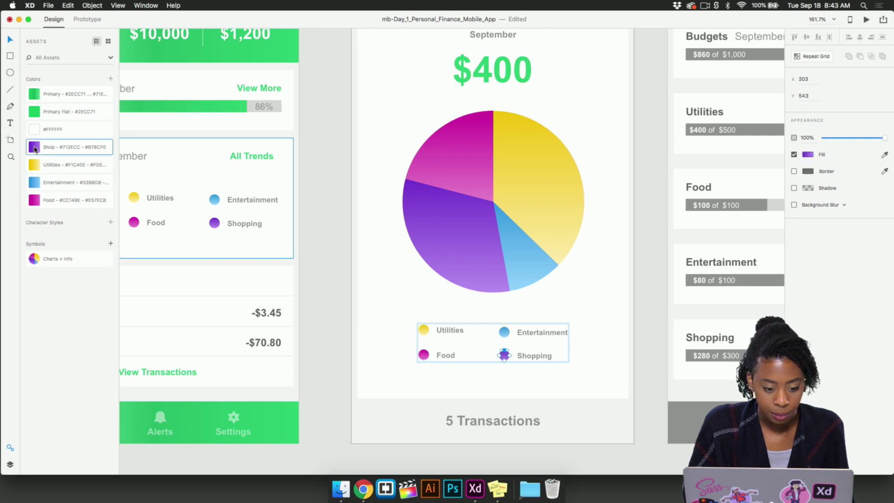
click(324, 296)
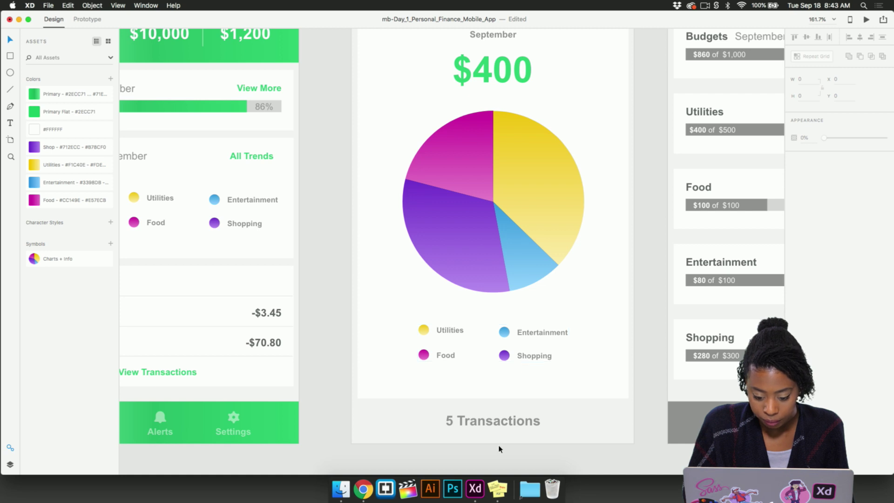
Step: Color the "5 Transactions" text on the Spending screen with the Primary Flat green
click(505, 425)
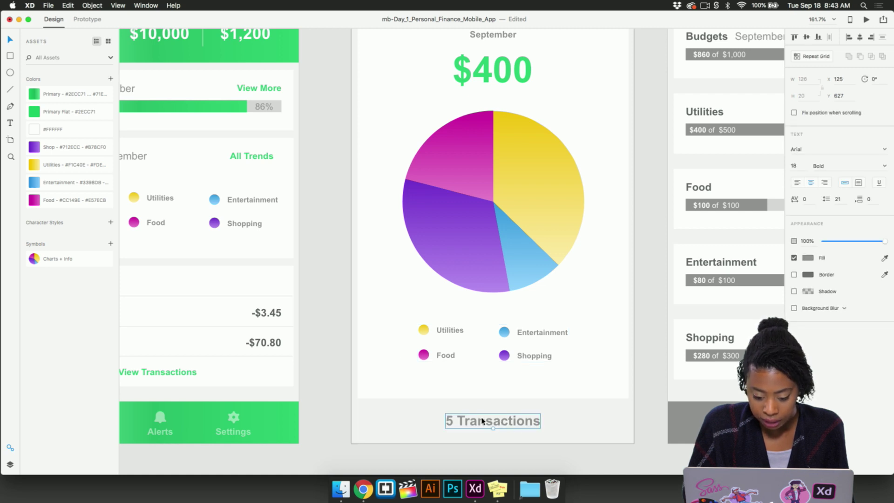
click(38, 115)
click(333, 371)
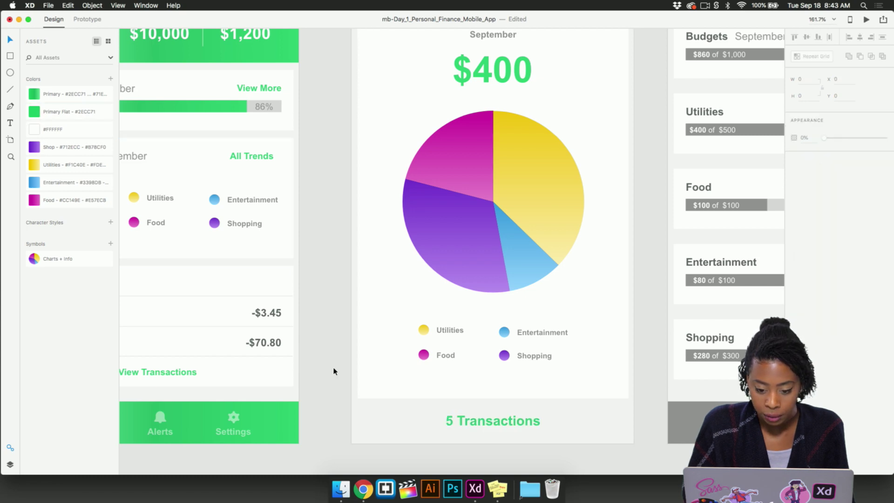
Step: Enlarge the yellow Utilities slice of the large pie chart so its outer edge protrudes beyond the other slices
scroll(333, 372, down, 3)
scroll(334, 371, down, 1)
scroll(469, 319, up, 5)
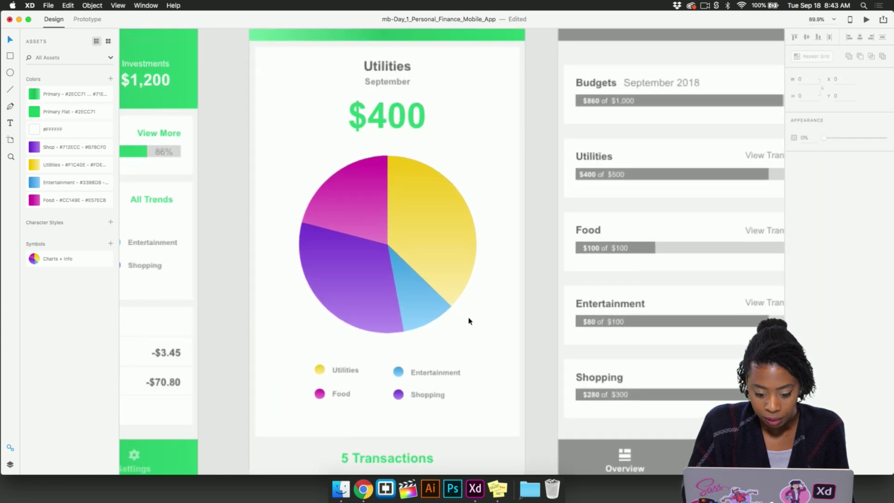
scroll(469, 320, down, 4)
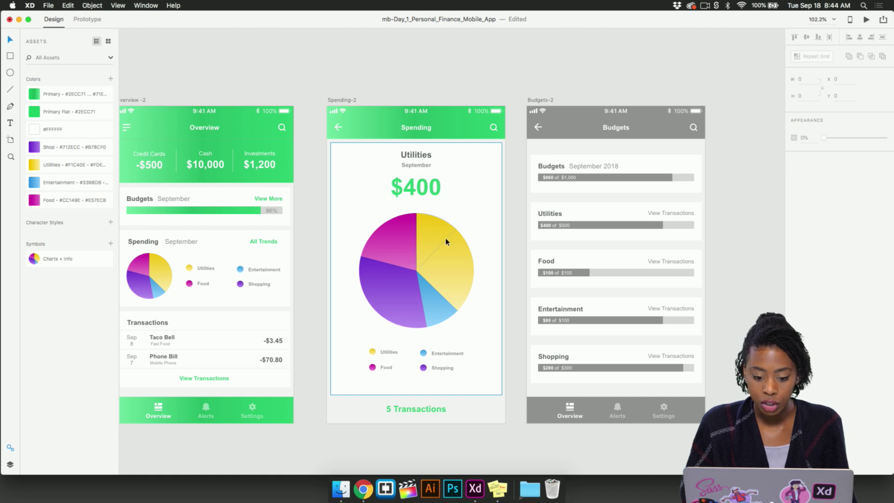
double_click(446, 251)
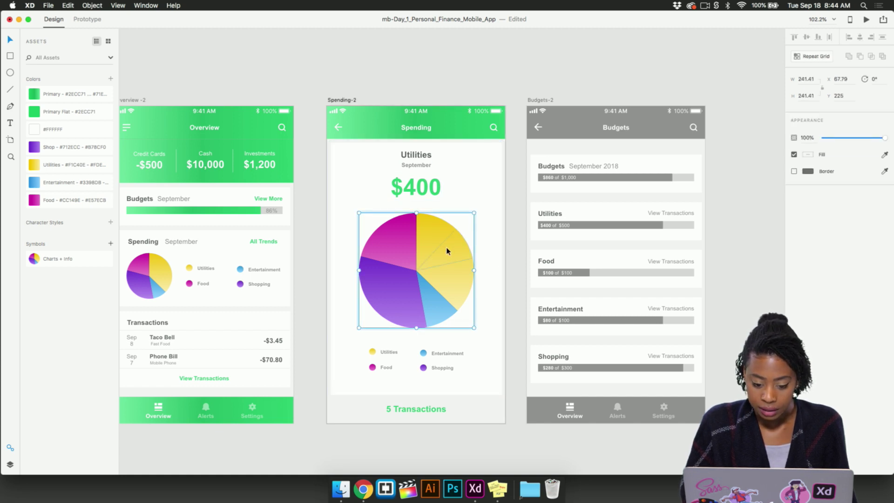
double_click(446, 251)
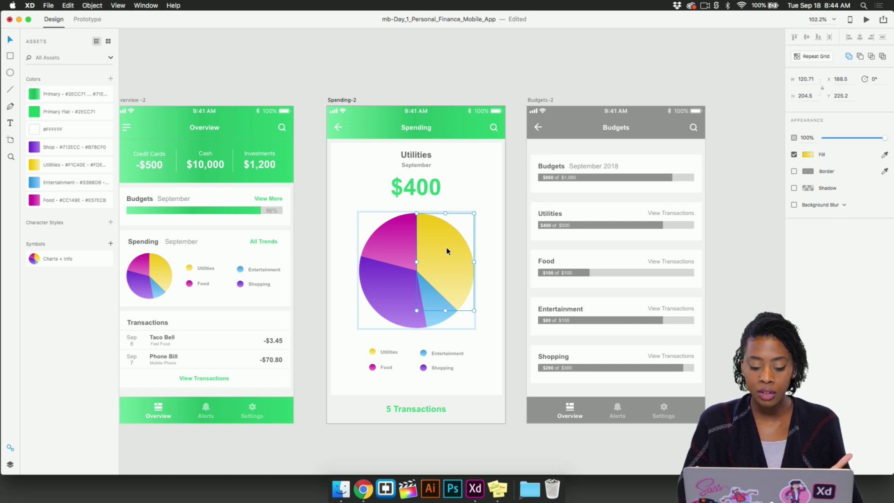
scroll(446, 252, up, 3)
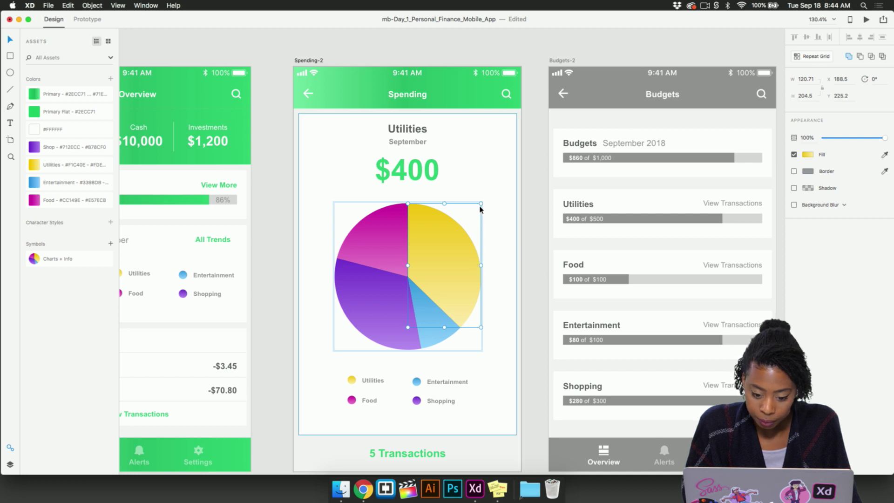
drag(481, 202, 487, 197)
key(super+z)
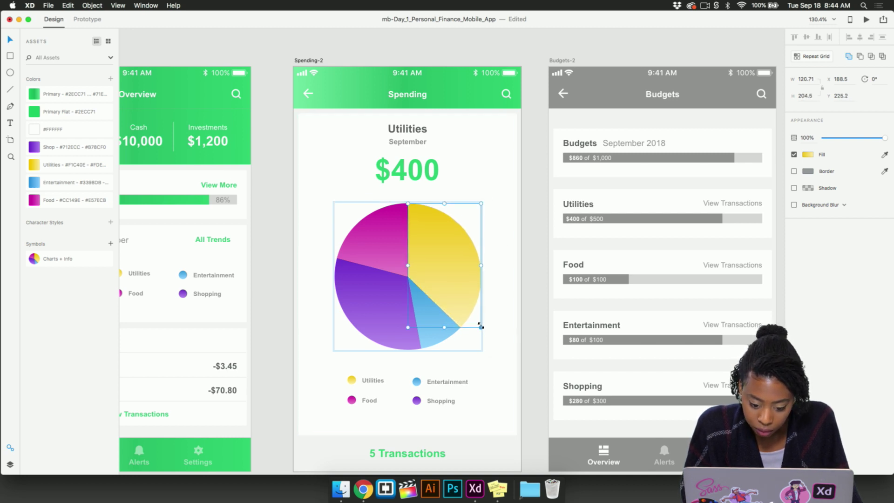
drag(481, 326, 497, 331)
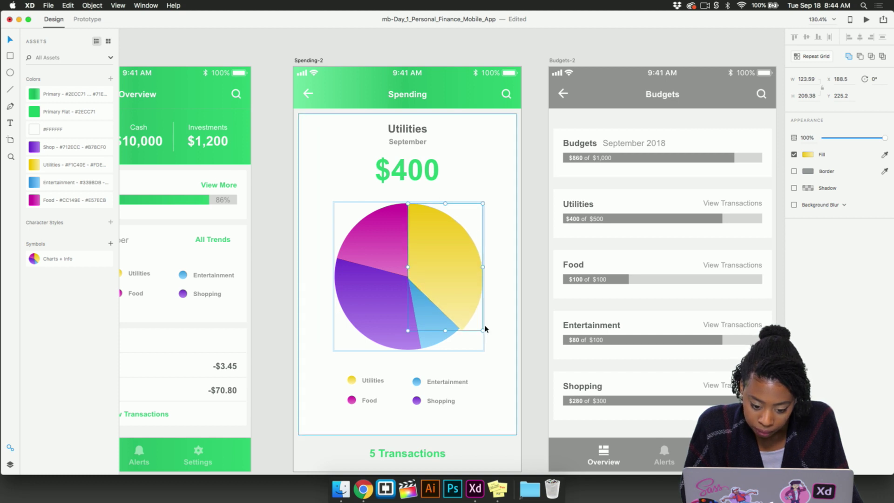
drag(482, 331, 493, 347)
key(super+z)
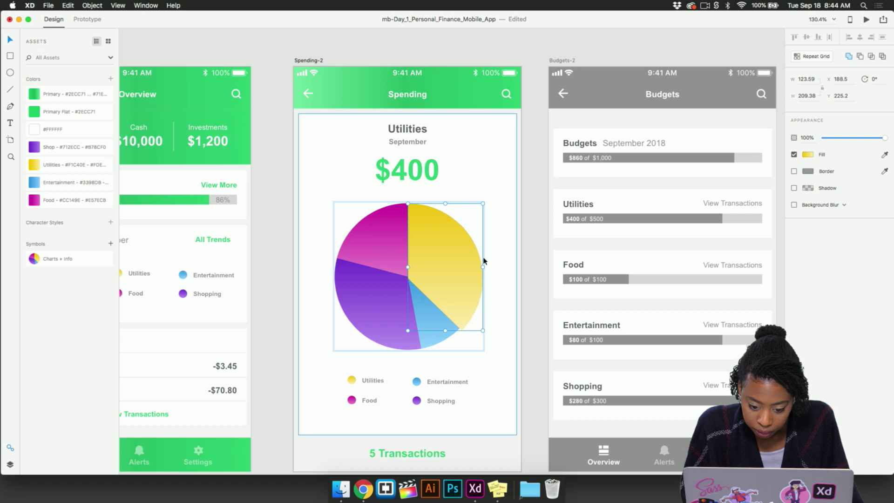
drag(482, 265, 490, 265)
click(496, 268)
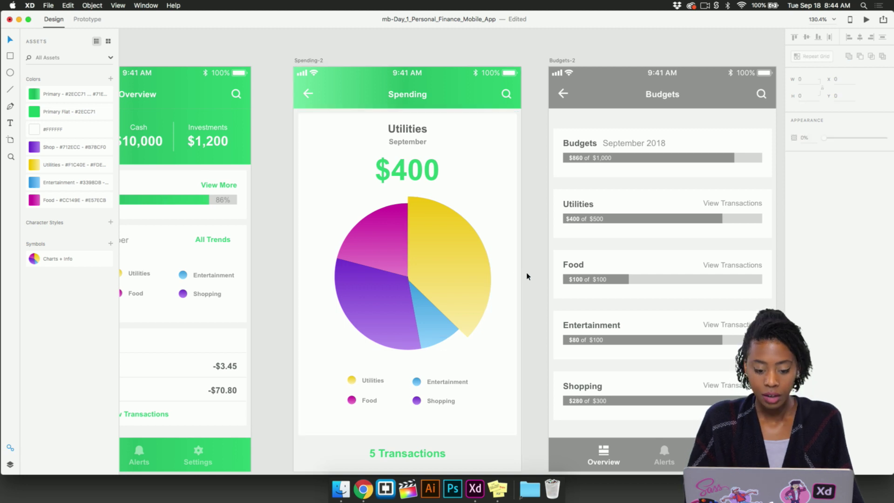
Step: Duplicate the Spending-2 artboard and place the copy directly below the original, aligned with it
scroll(527, 276, down, 5)
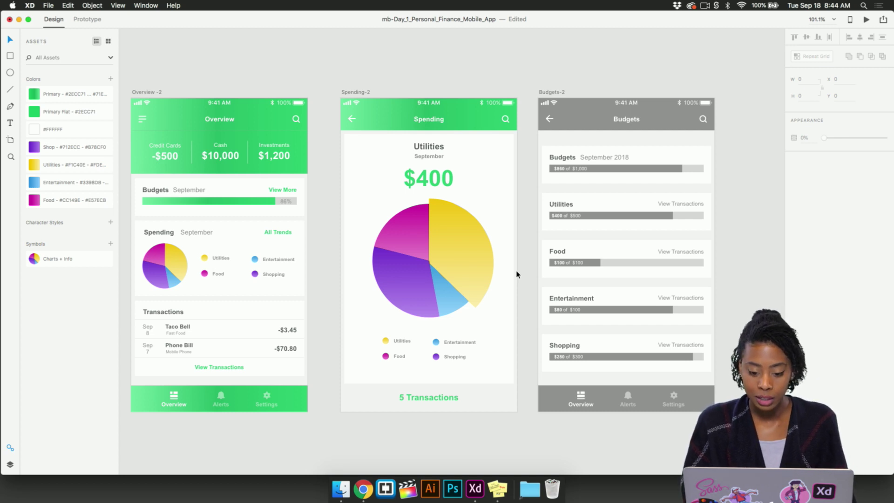
click(358, 93)
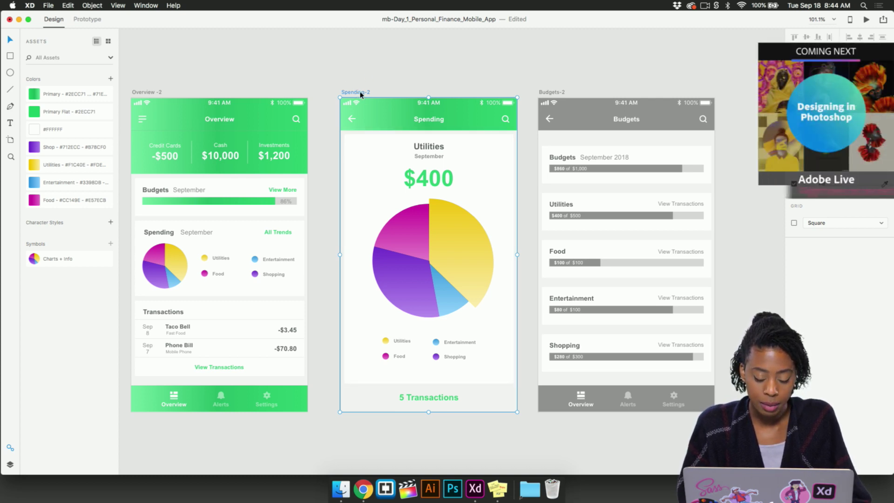
key(super+d)
drag(362, 94, 367, 303)
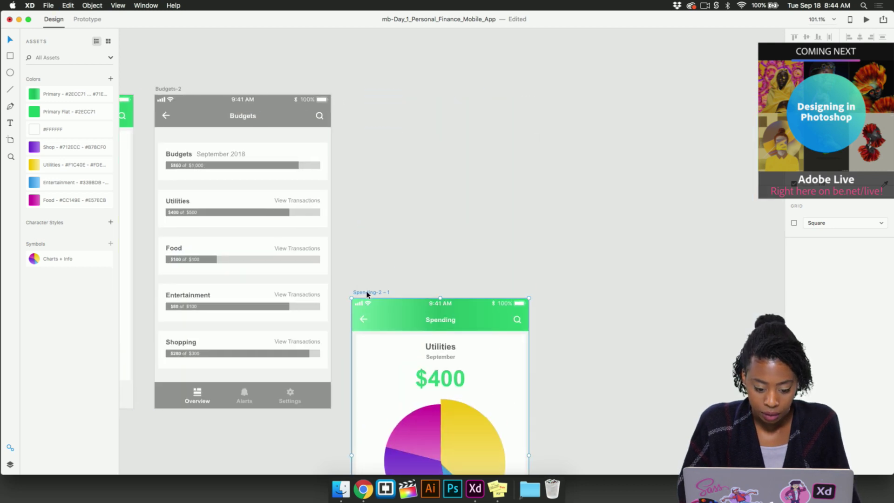
scroll(416, 227, down, 7)
scroll(416, 226, left, 3)
drag(456, 136, 172, 277)
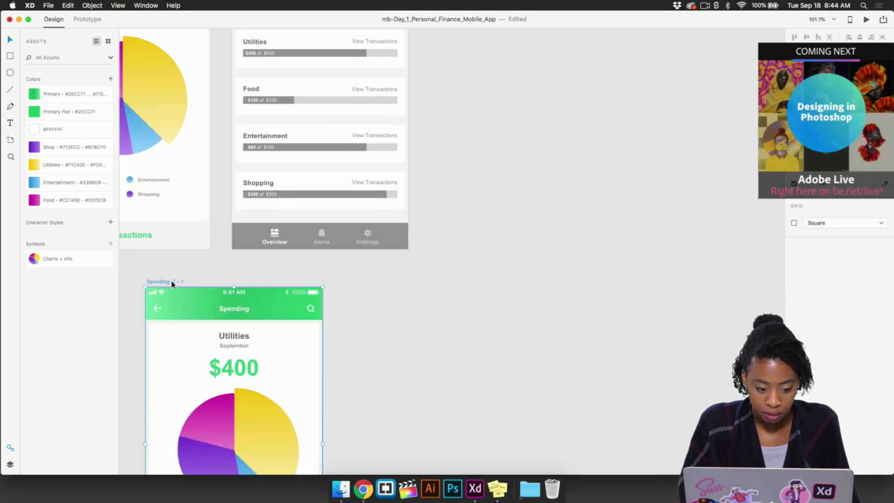
scroll(182, 285, left, 4)
drag(284, 270, 218, 250)
scroll(391, 378, down, 2)
Step: Shrink the yellow Utilities slice on the duplicated Spending artboard until it sits flush with the rest of the pie
click(397, 366)
scroll(408, 360, up, 3)
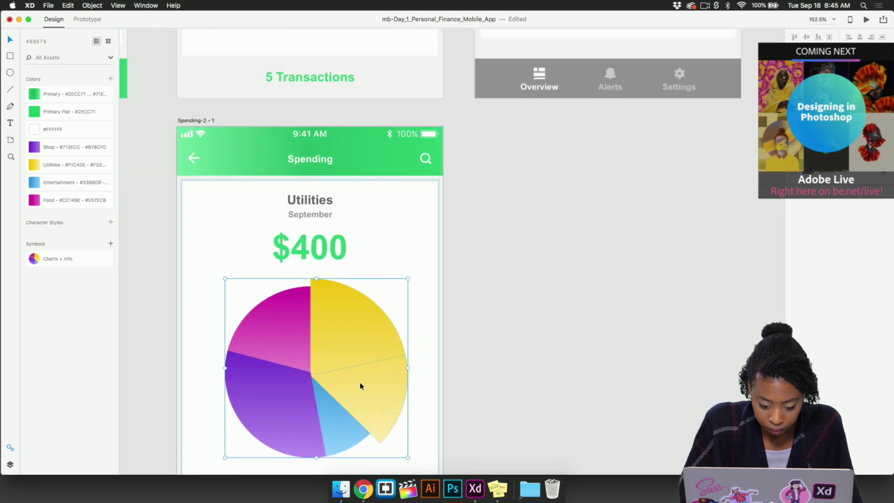
double_click(392, 373)
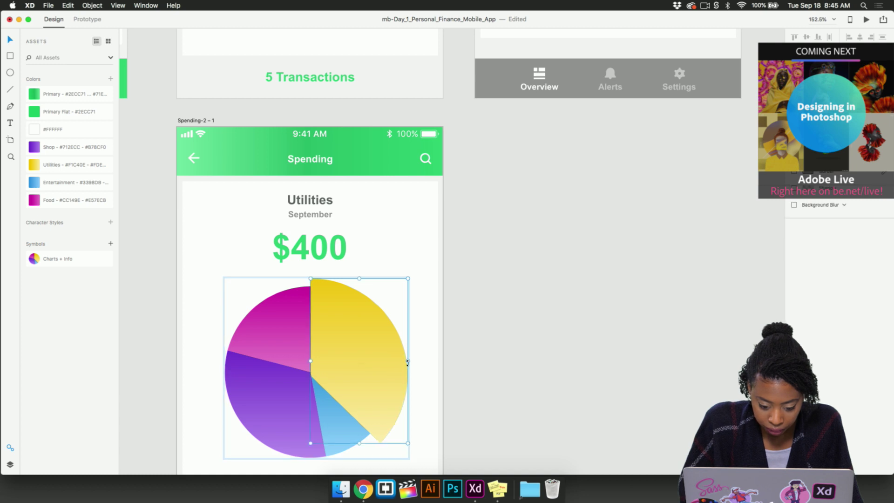
drag(408, 360, 395, 361)
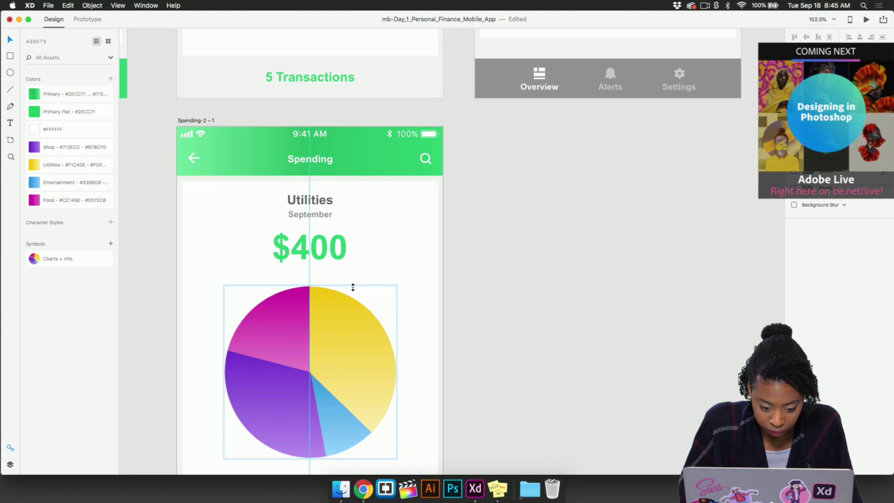
click(450, 366)
scroll(454, 370, down, 3)
scroll(454, 370, left, 2)
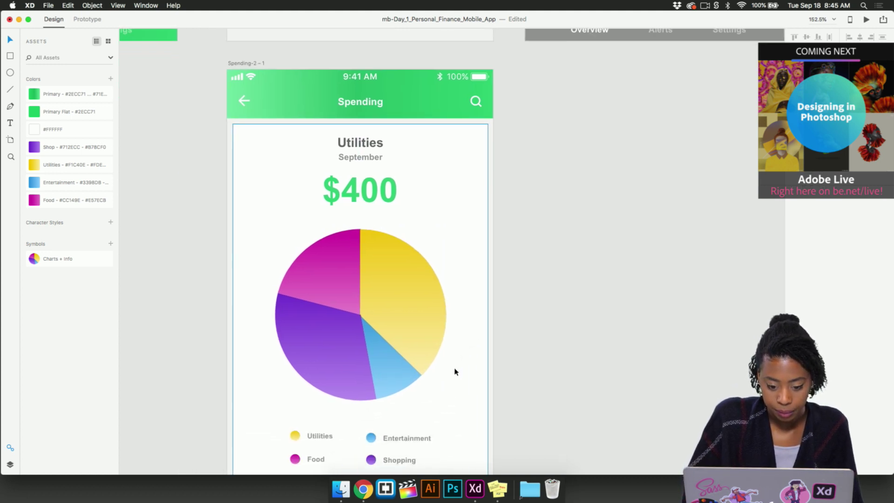
Step: Change the "Utilities" heading on the duplicated Spending artboard to "Entertainment"
scroll(455, 370, down, 5)
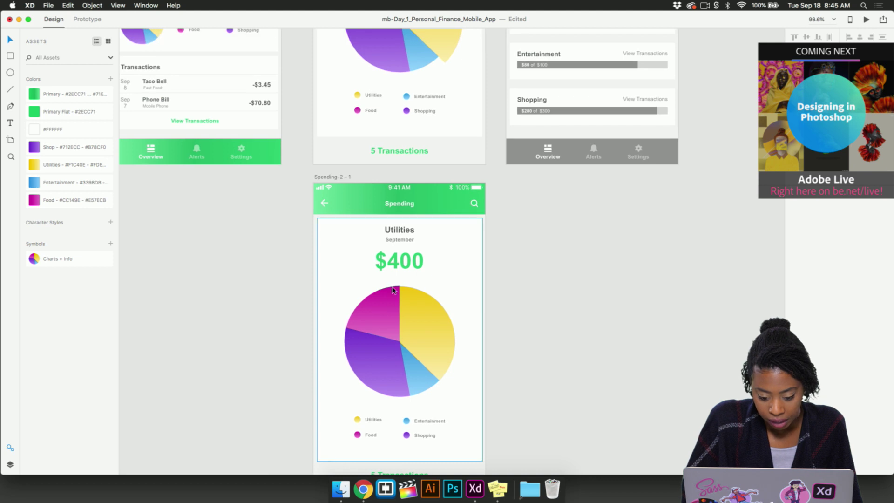
click(404, 230)
double_click(405, 230)
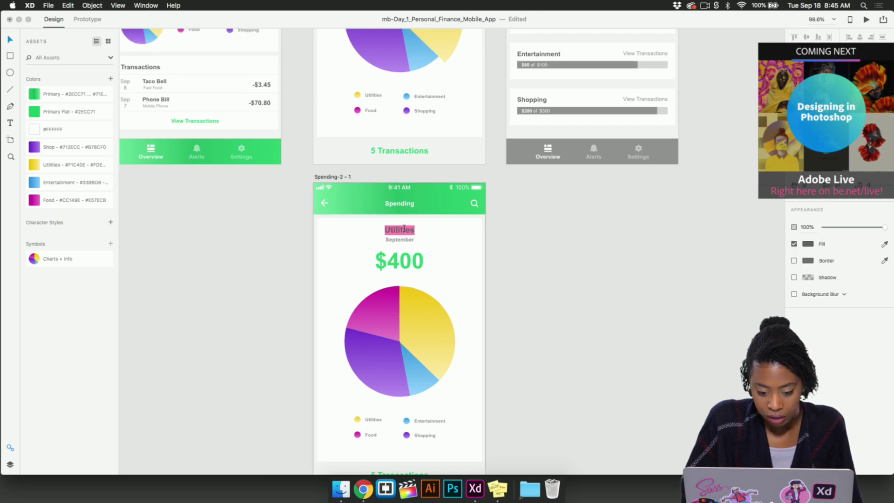
text(E)
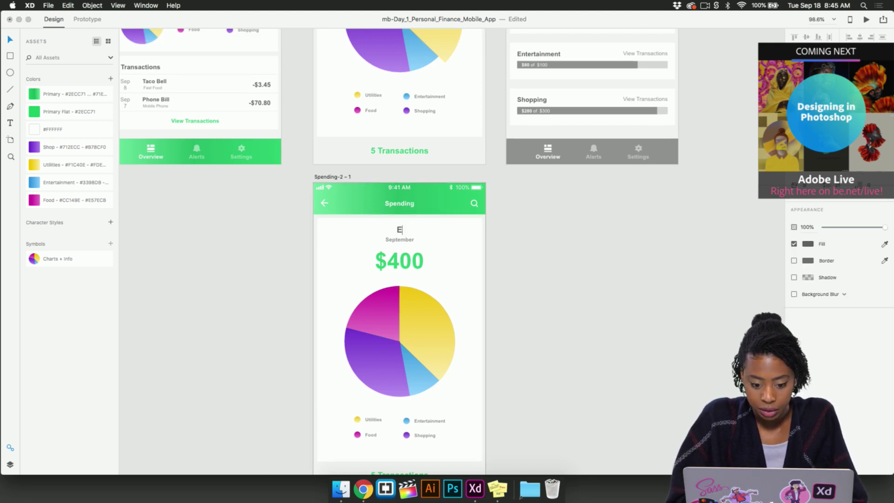
text(ntertainment)
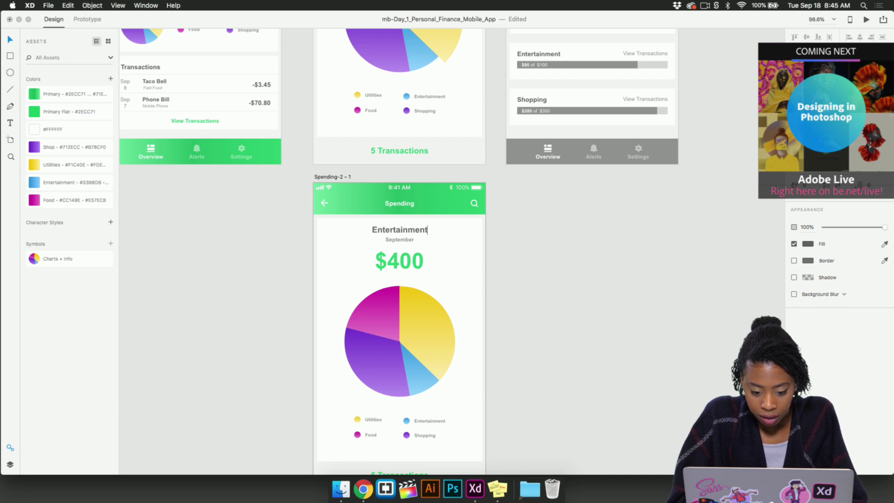
key(Escape)
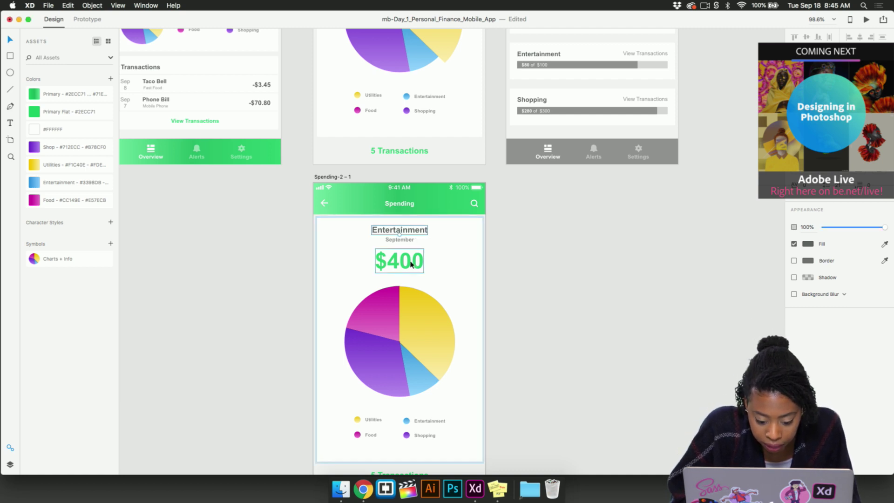
scroll(410, 264, up, 5)
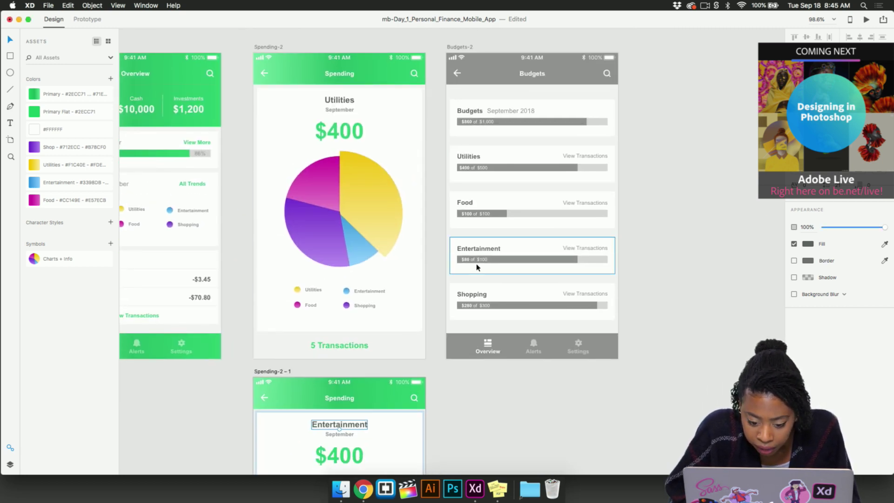
Step: Change the large amount under the "Entertainment" heading on the duplicated Spending artboard to $80
scroll(458, 285, down, 5)
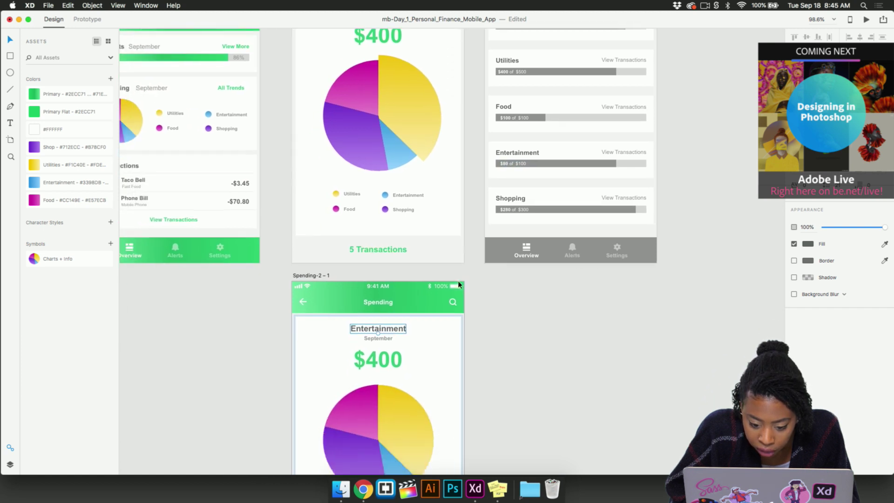
scroll(421, 370, down, 2)
double_click(412, 279)
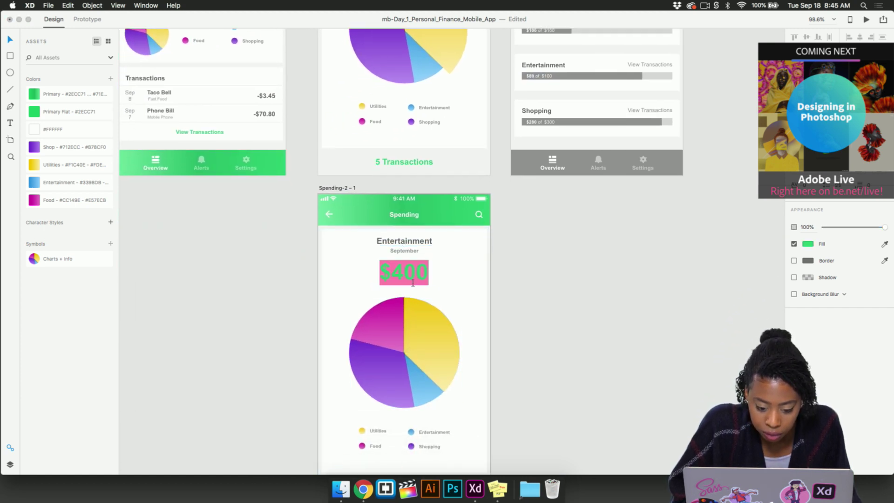
click(412, 272)
key(BackSpace)
key(BackSpace)
text(8)
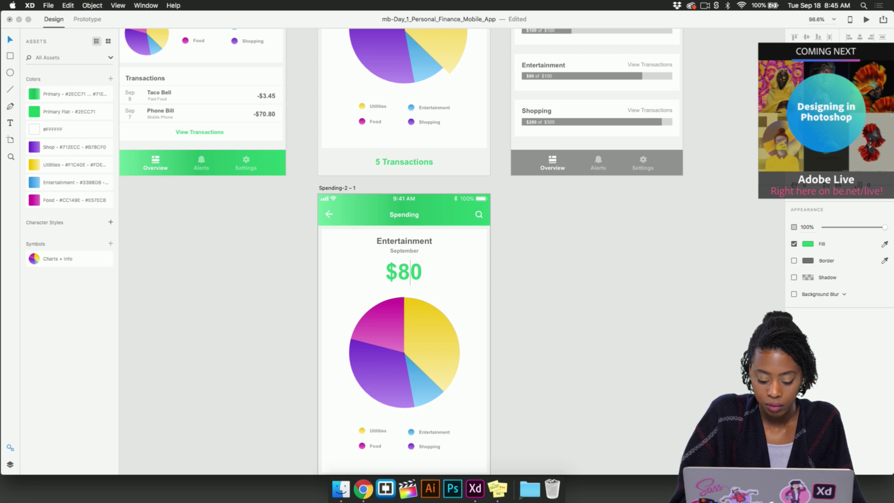
key(Escape)
Step: Change the transaction count label at the foot of the Entertainment artboard to "2 Transactions"
click(451, 377)
scroll(452, 379, up, 2)
scroll(451, 380, up, 2)
scroll(452, 380, down, 3)
click(412, 447)
double_click(412, 447)
click(378, 446)
key(BackSpace)
text(2 Transactions)
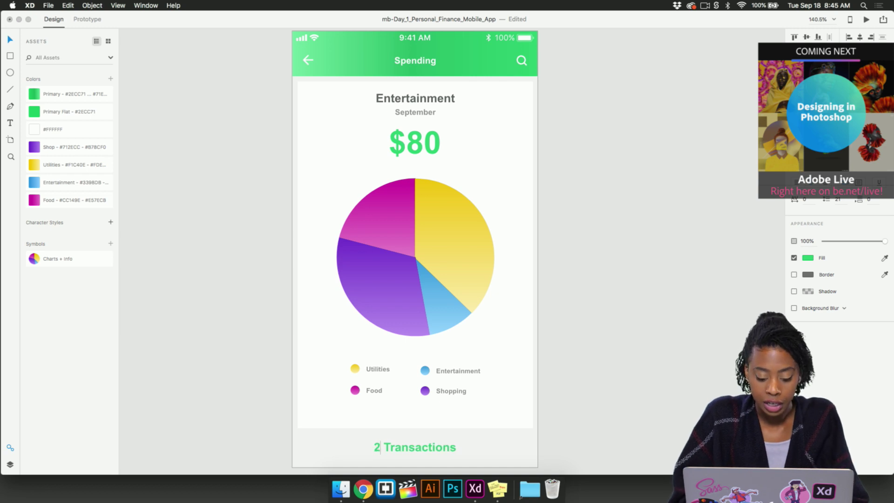
Step: Enlarge the blue Entertainment slice from the pie's center so its outer edge protrudes beyond the other slices
click(451, 313)
double_click(450, 313)
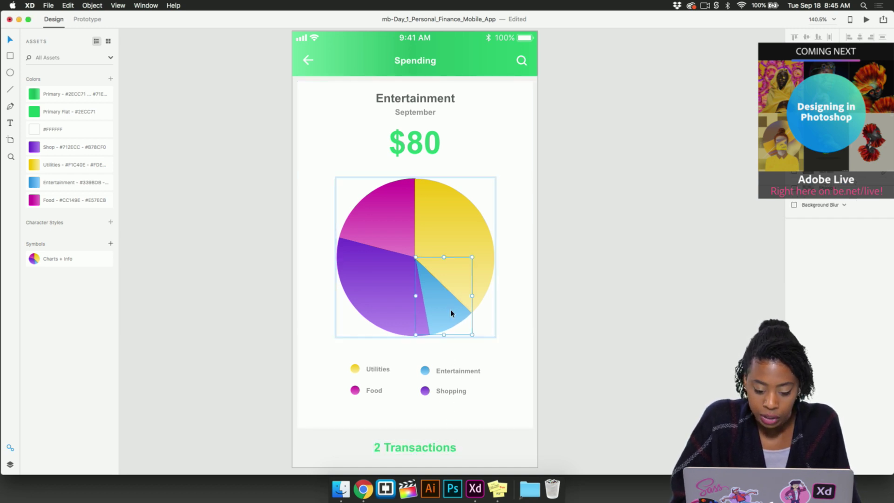
scroll(462, 318, up, 3)
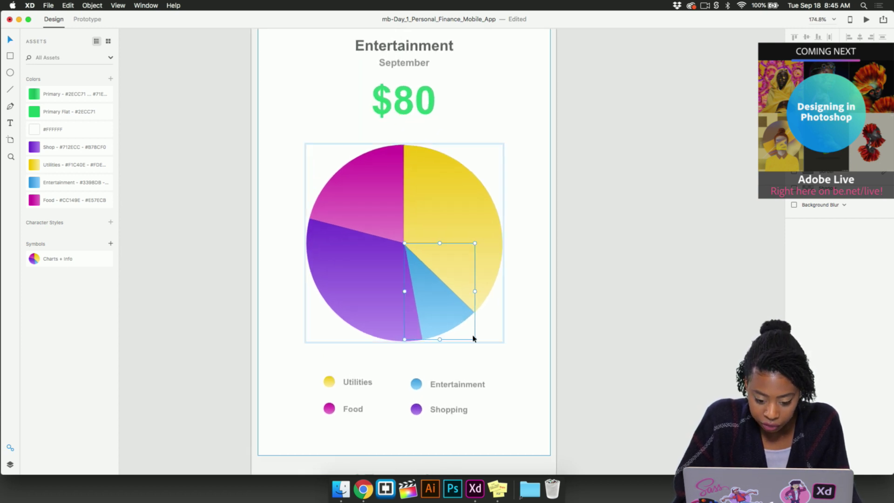
drag(474, 340, 481, 349)
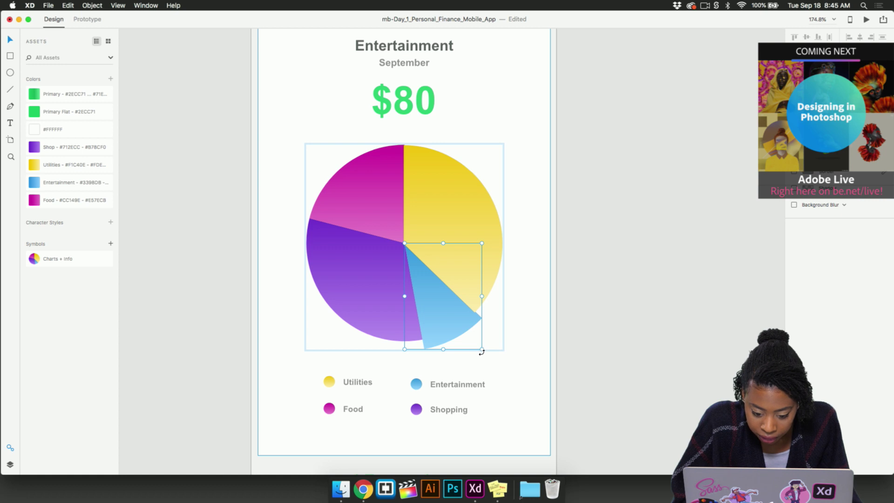
key(ctrl+z)
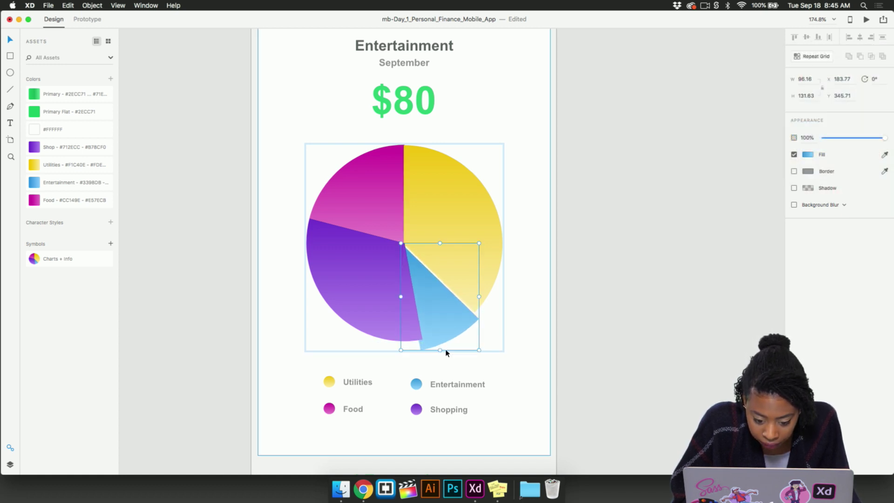
drag(475, 291, 475, 291)
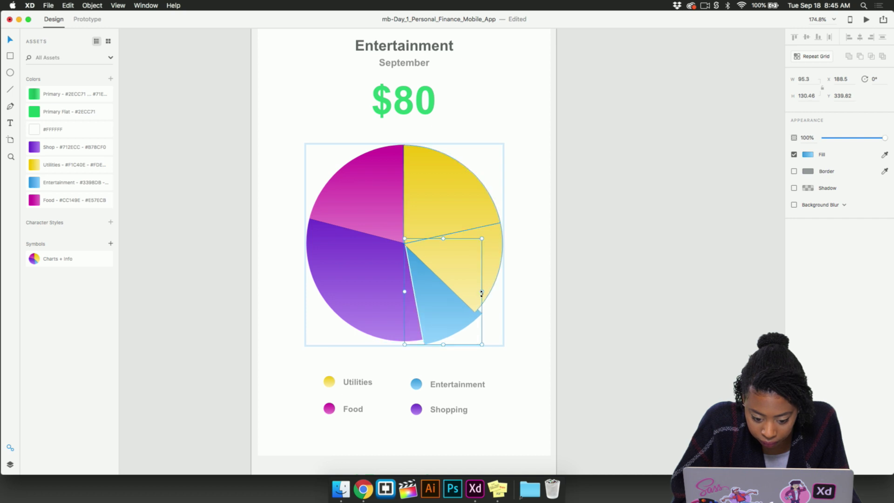
drag(475, 340, 482, 350)
click(525, 320)
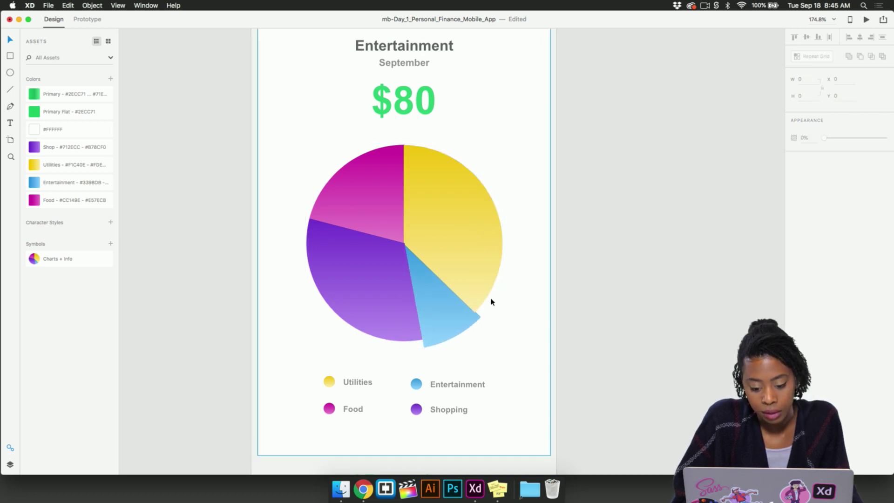
Step: Narrow the blue Entertainment slice to about 91.6 wide so its side lines up with the yellow slice's edge
scroll(489, 289, up, 5)
click(468, 287)
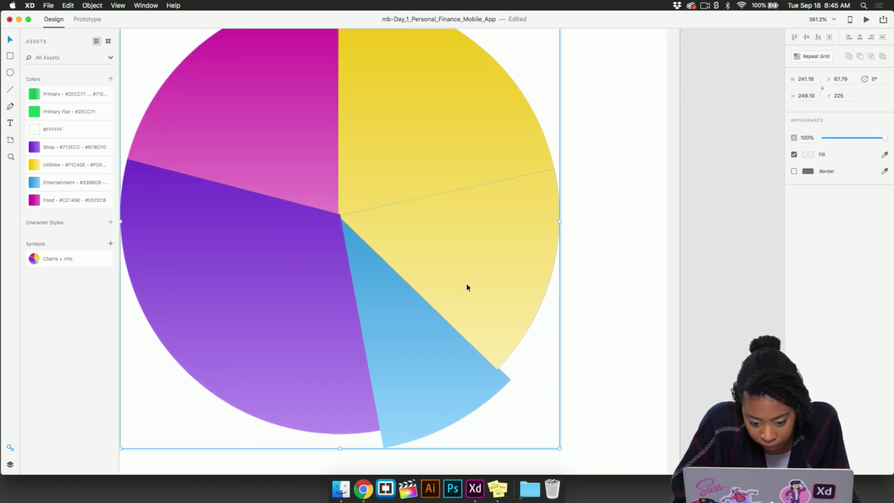
double_click(450, 336)
click(534, 365)
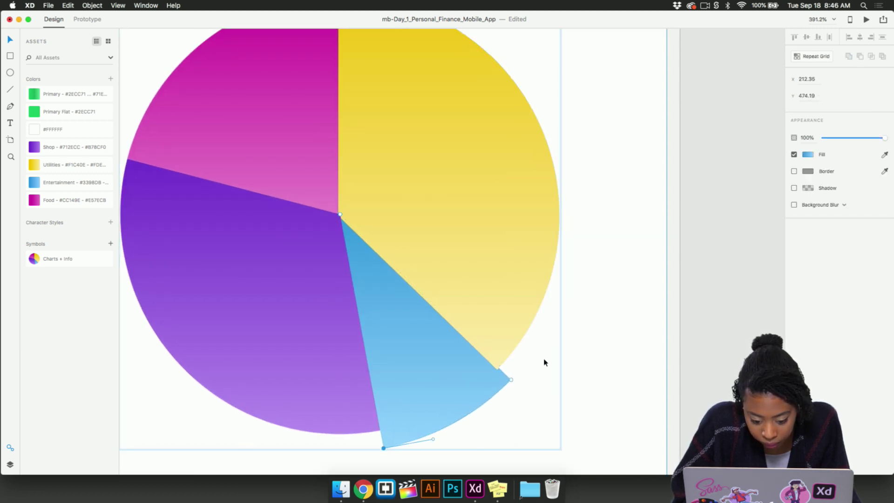
click(462, 378)
double_click(463, 379)
drag(512, 331, 507, 332)
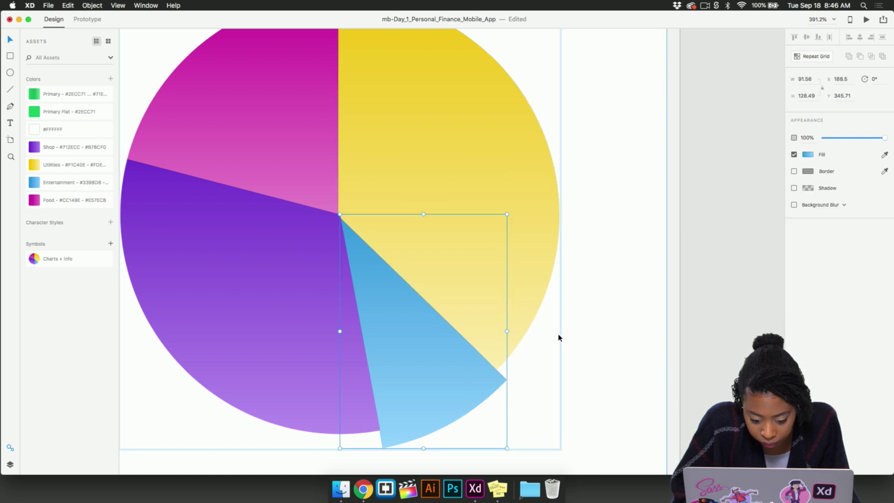
click(619, 345)
Step: Fill the gray header bar of the Budgets-2 artboard with the saved Primary green gradient
scroll(619, 345, down, 5)
scroll(618, 346, down, 3)
scroll(618, 347, down, 2)
click(618, 347)
scroll(617, 350, down, 3)
scroll(618, 354, up, 2)
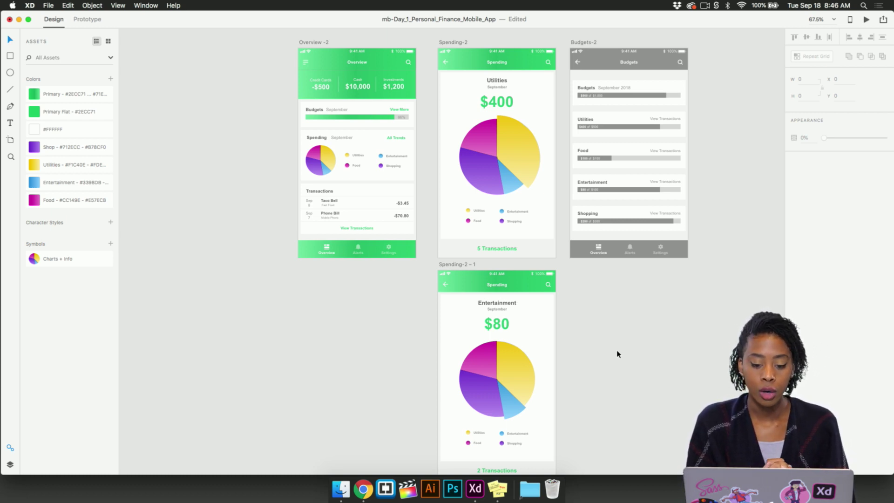
scroll(617, 354, up, 3)
scroll(618, 354, right, 3)
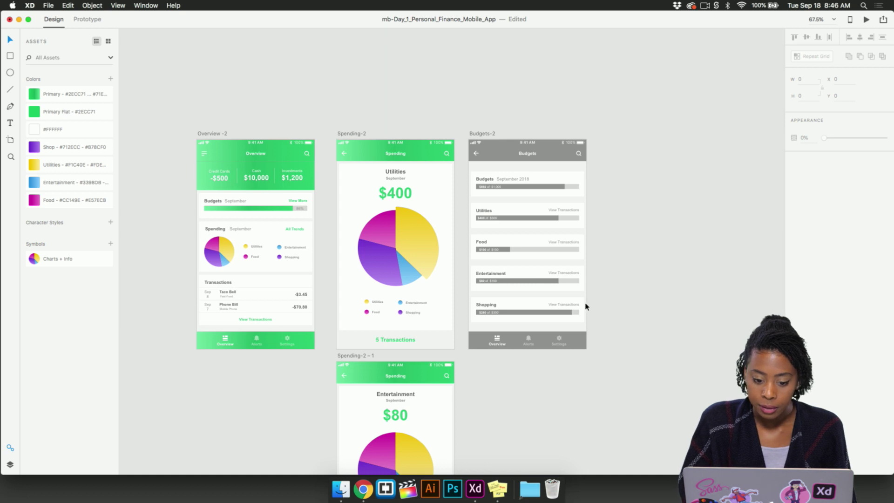
scroll(585, 299, up, 5)
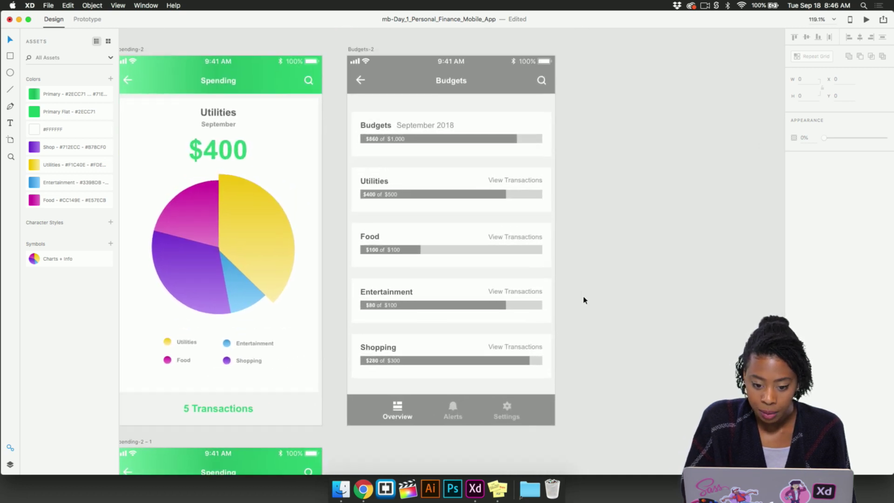
click(496, 75)
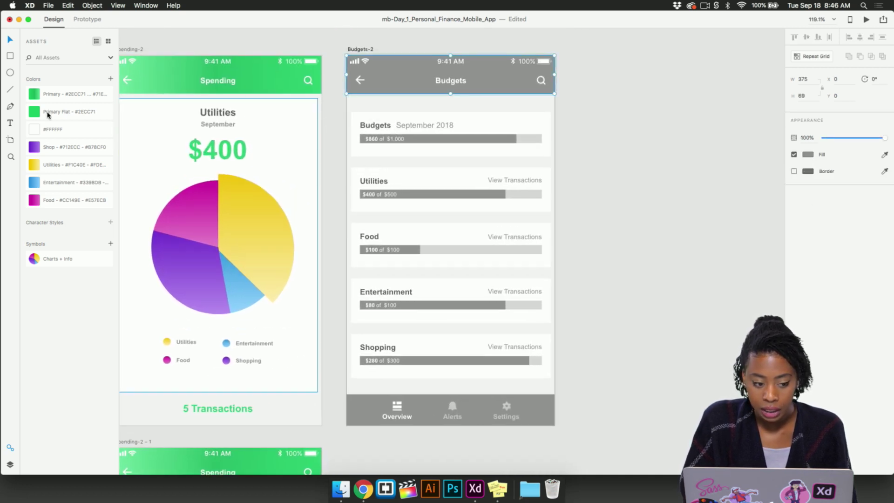
click(32, 95)
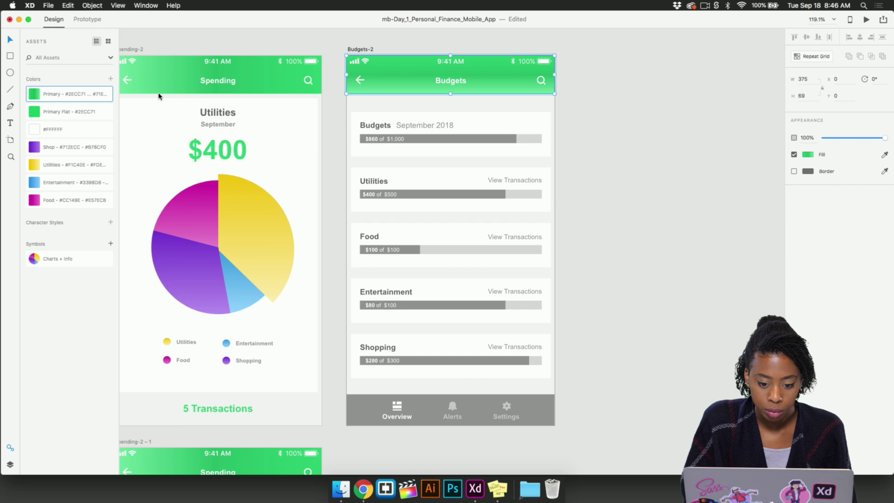
Step: Reorient the Budgets header's green gradient to run horizontally across the full width of the bar
click(808, 155)
drag(450, 56, 554, 74)
drag(449, 94, 349, 75)
Step: Fill the overall Budgets progress bar with the Primary gradient and run it horizontally, light green at the left and darker green at the right
click(465, 148)
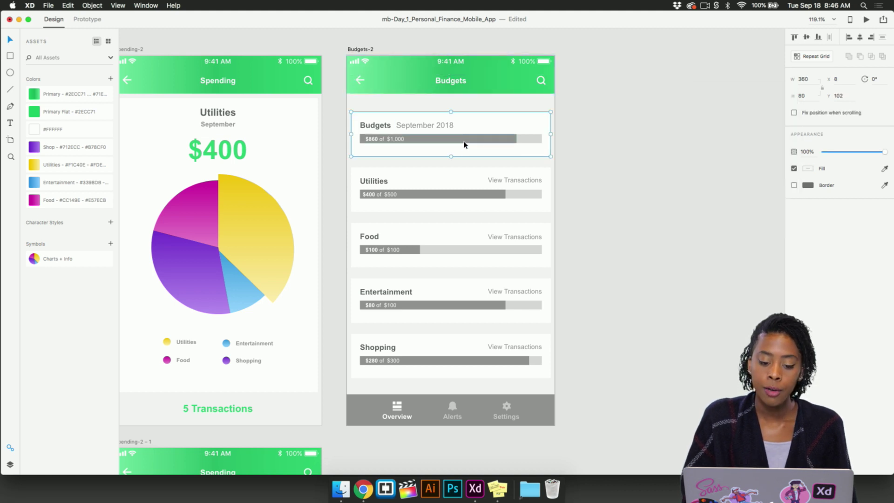
scroll(442, 119, up, 2)
scroll(442, 120, up, 5)
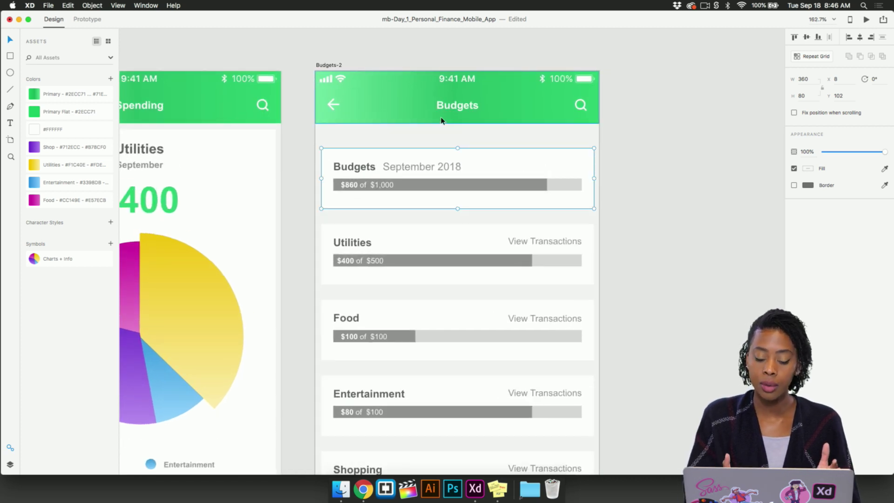
double_click(451, 191)
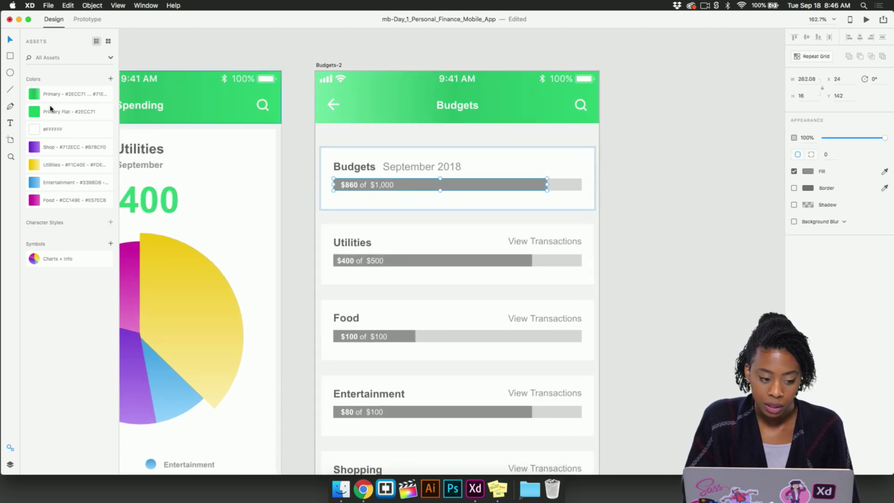
click(38, 98)
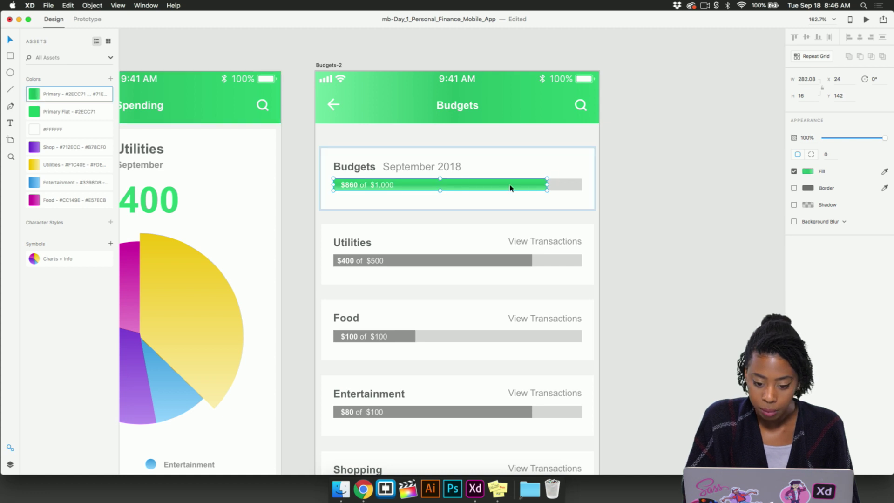
click(806, 172)
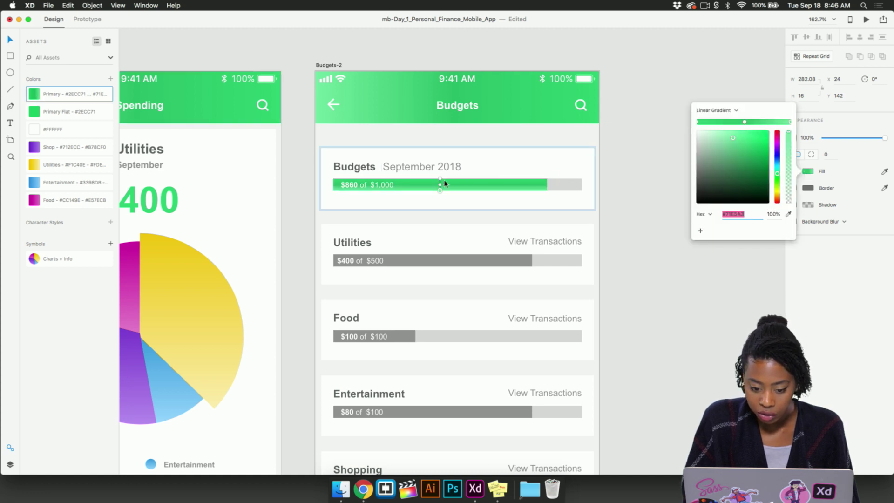
drag(442, 180, 548, 186)
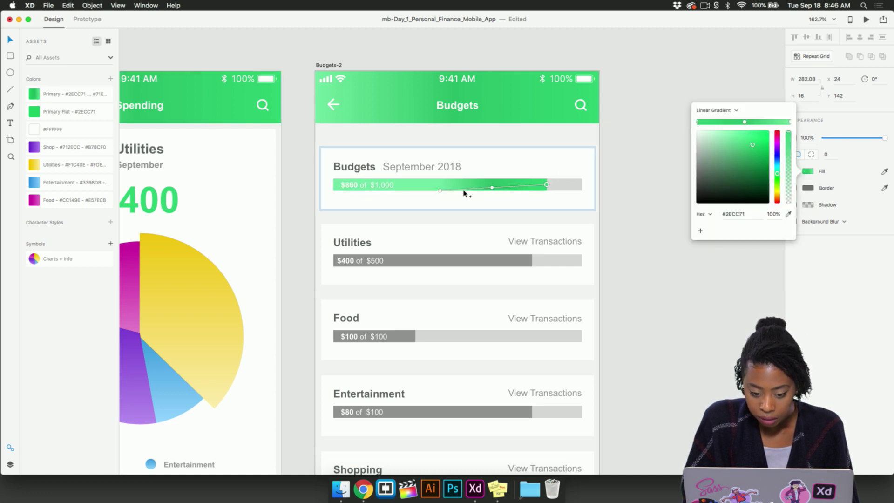
drag(440, 190, 336, 186)
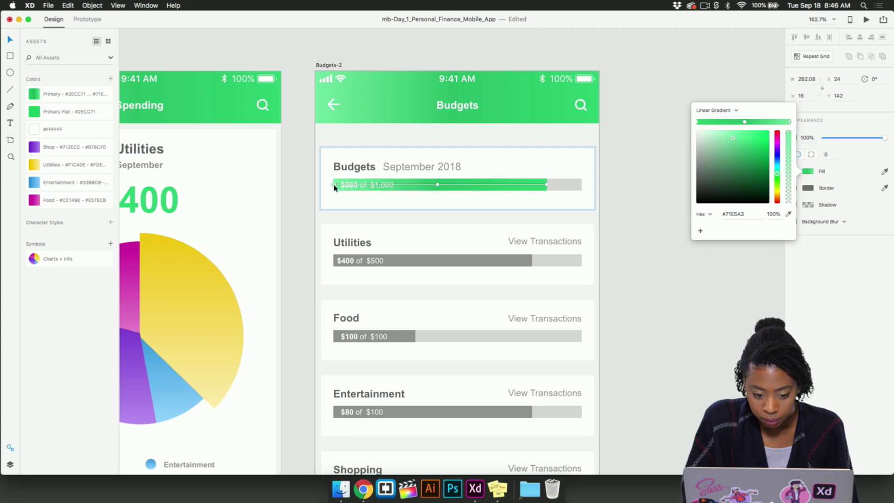
click(678, 237)
Step: Fill the Utilities progress bar on the Budgets screen with the saved yellow Utilities gradient and open the gradient for editing
scroll(481, 256, down, 5)
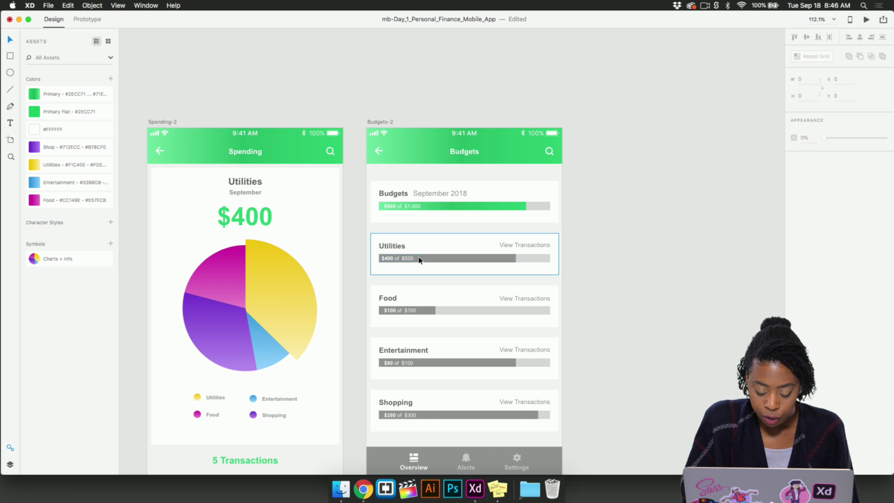
double_click(438, 259)
scroll(464, 266, up, 5)
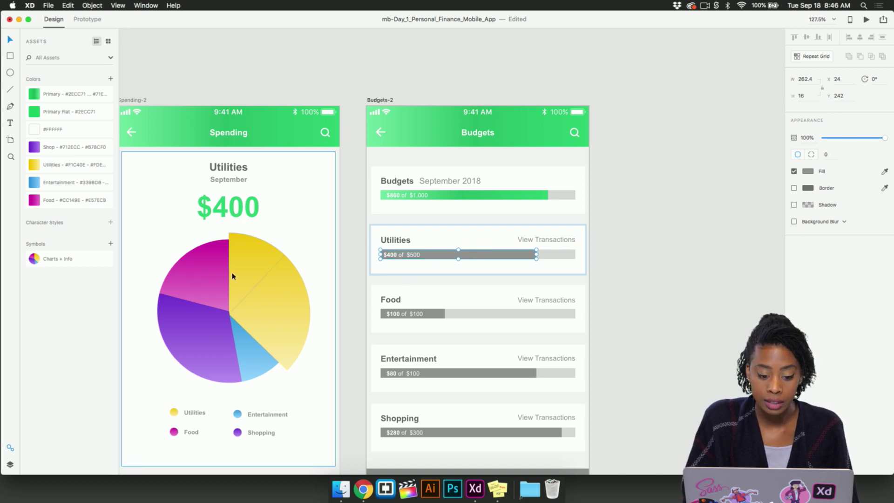
click(36, 168)
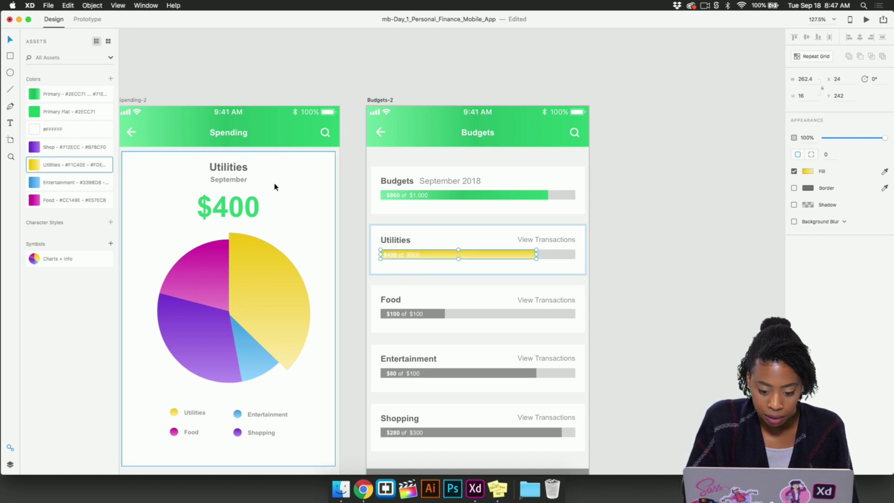
scroll(519, 239, up, 3)
click(807, 176)
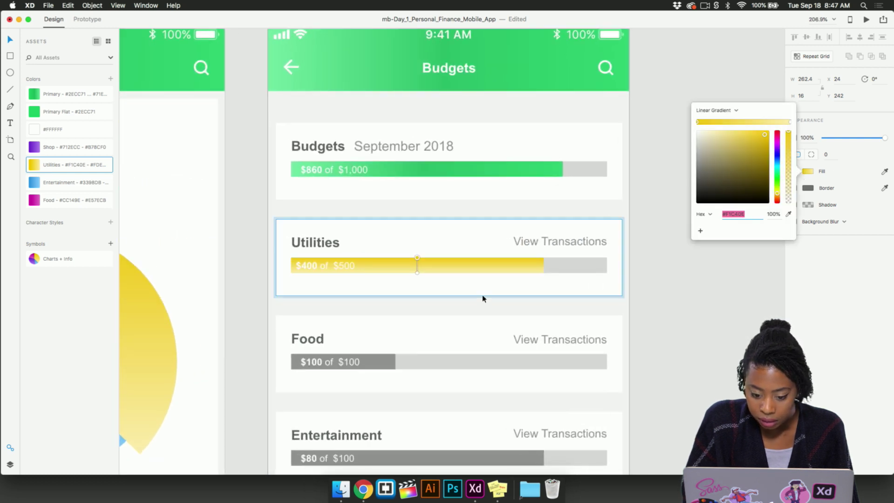
drag(419, 261, 542, 269)
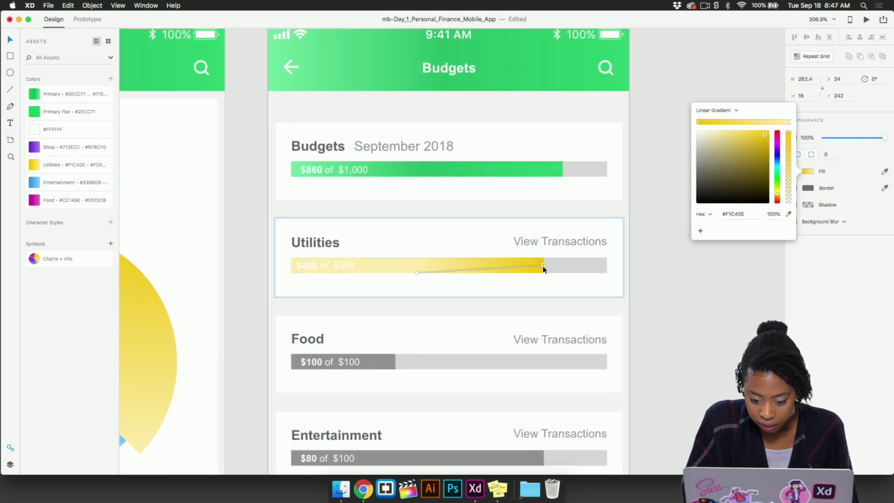
drag(417, 275, 295, 266)
key(super+z)
key(super+z)
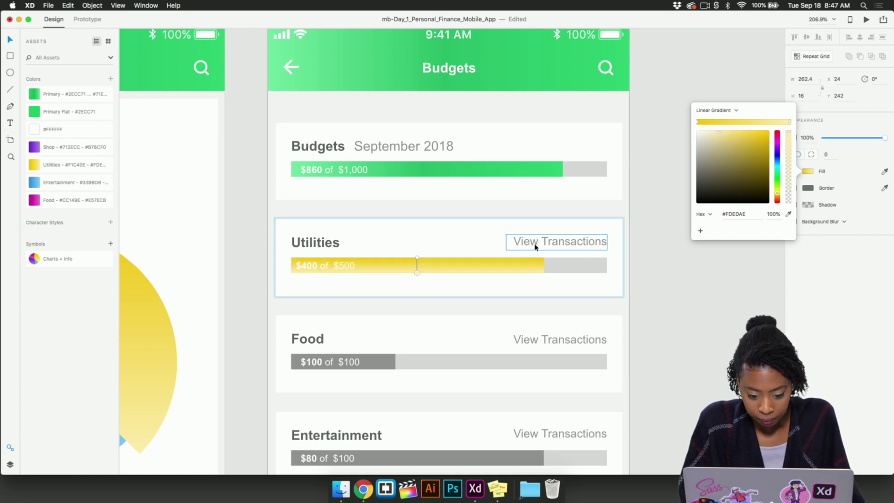
Step: Run the Utilities bar's gradient horizontally, from dark yellow at its left end to pale yellow at its right end
drag(417, 259, 297, 267)
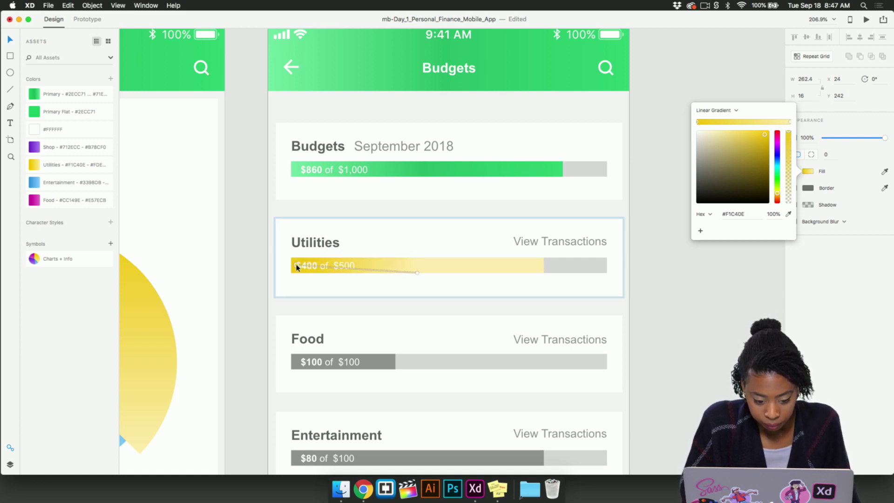
drag(417, 273, 543, 265)
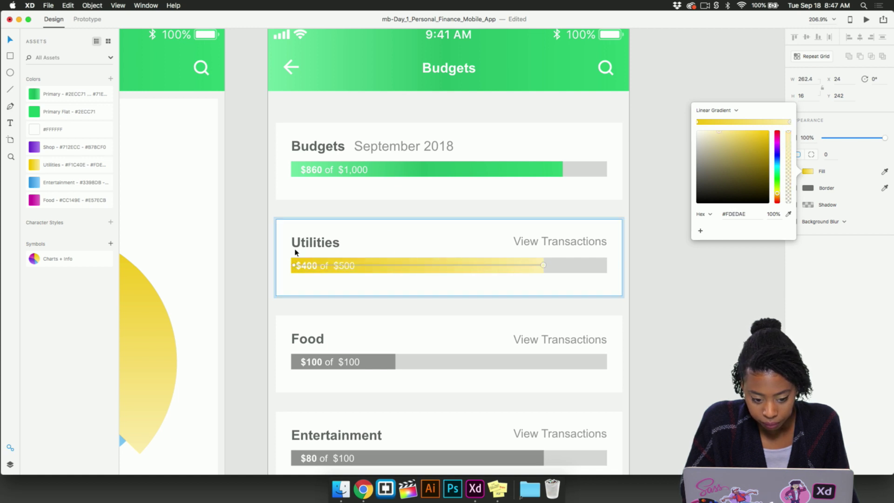
click(407, 315)
Step: Fill the Food progress bar on the Budgets screen with the saved Food gradient and run it horizontally, dark magenta left to lighter pink right
scroll(407, 315, down, 3)
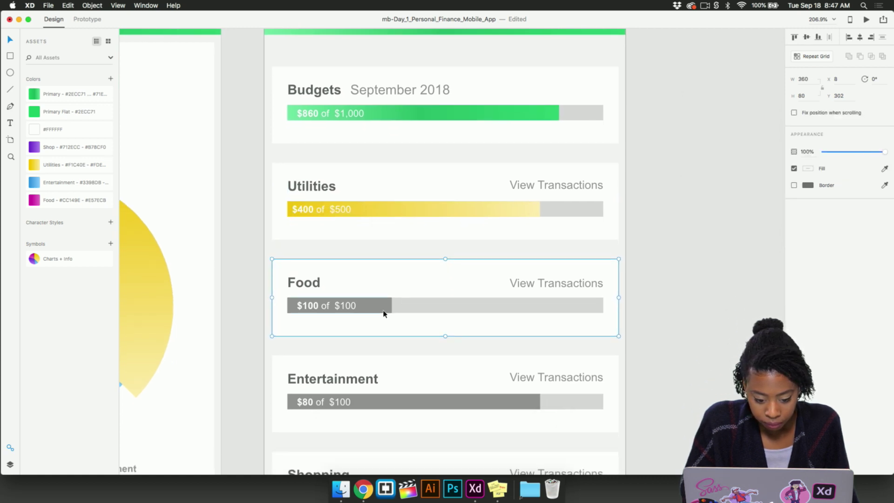
double_click(383, 312)
scroll(346, 313, down, 5)
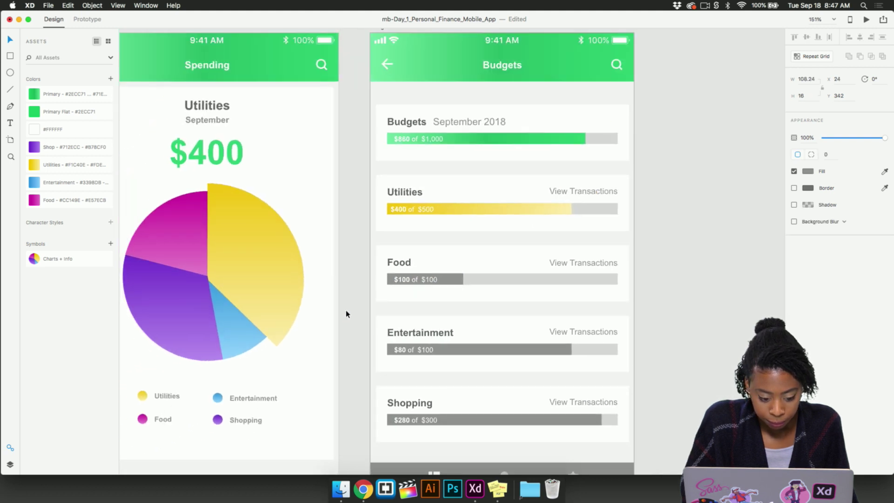
click(37, 206)
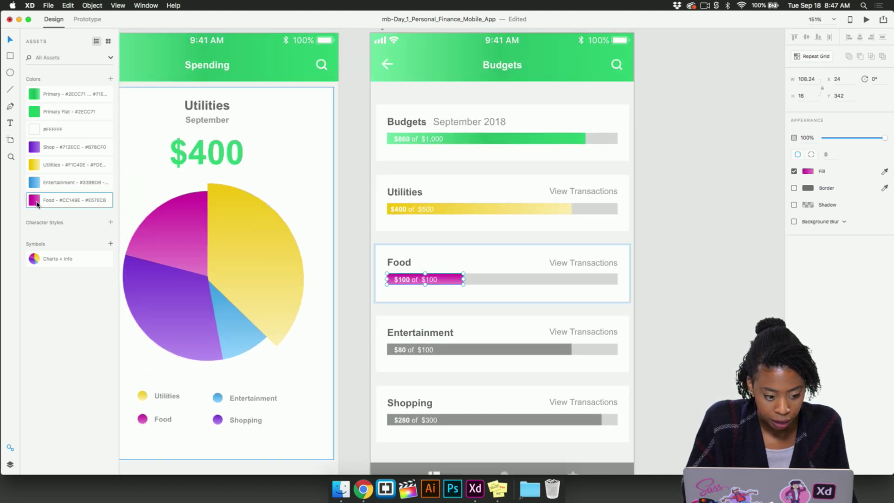
scroll(344, 273, up, 3)
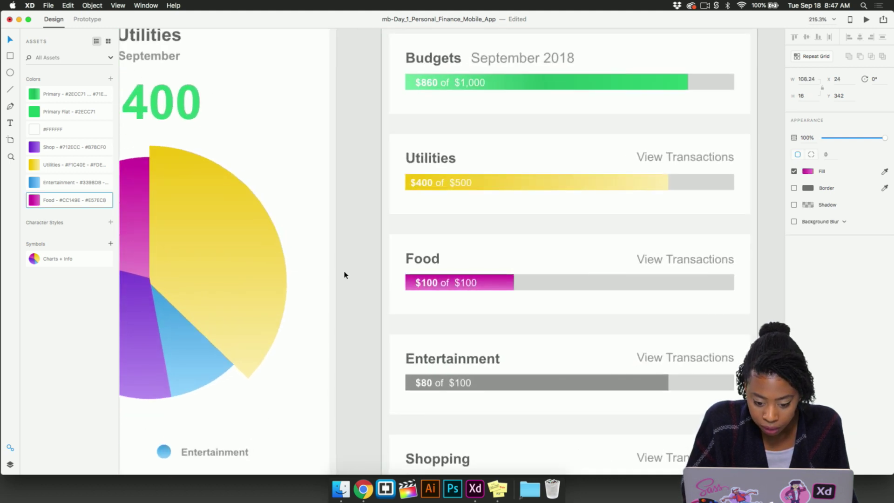
click(809, 172)
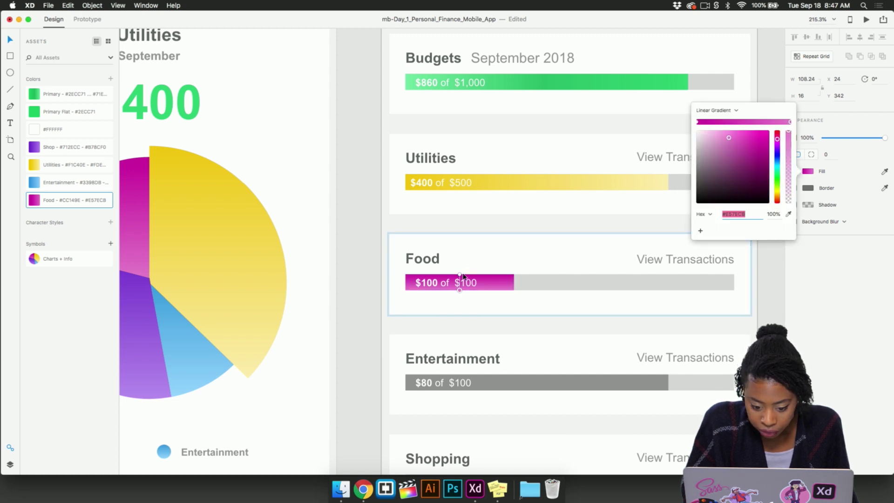
drag(460, 274, 506, 282)
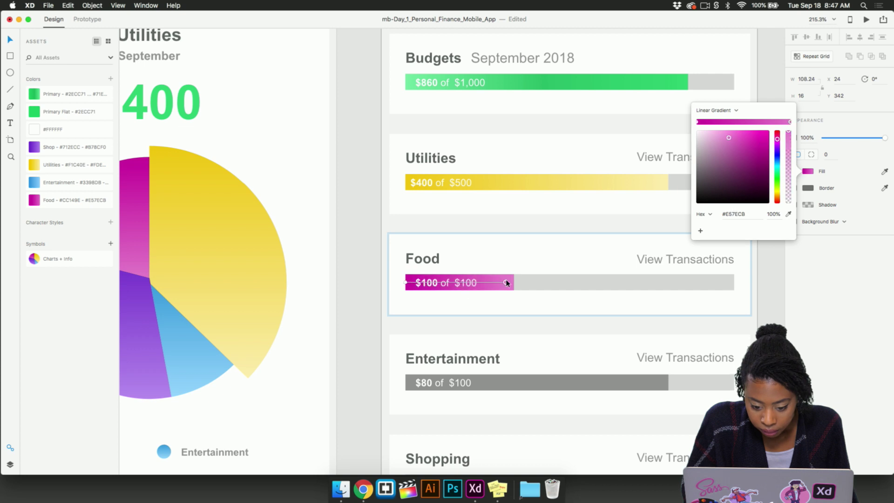
Step: Fill the Entertainment progress bar with the saved Entertainment gradient and run it horizontally, darker blue at the left end to light blue at the right
click(510, 383)
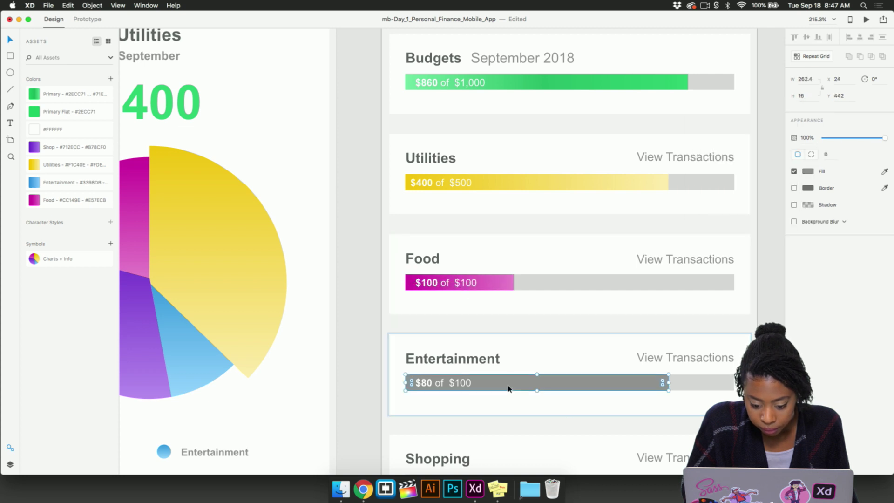
scroll(509, 387, down, 2)
key(super+minus)
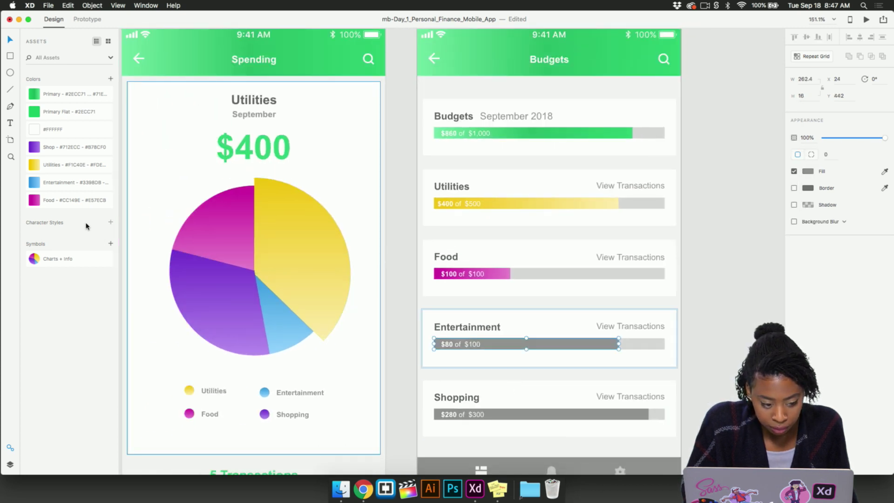
click(34, 183)
click(807, 171)
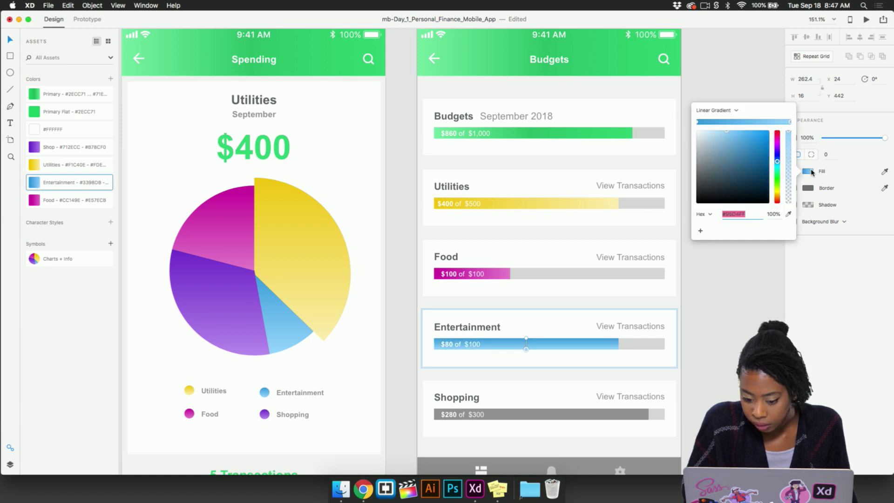
drag(526, 340, 446, 343)
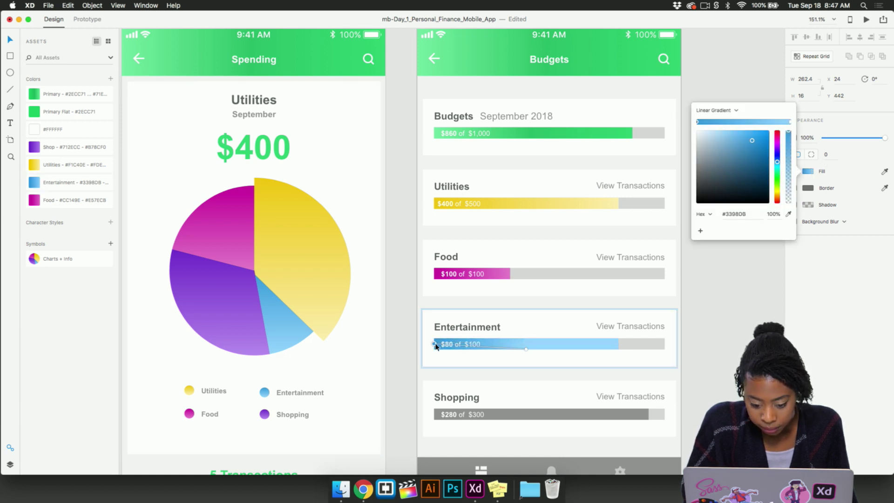
drag(527, 350, 622, 344)
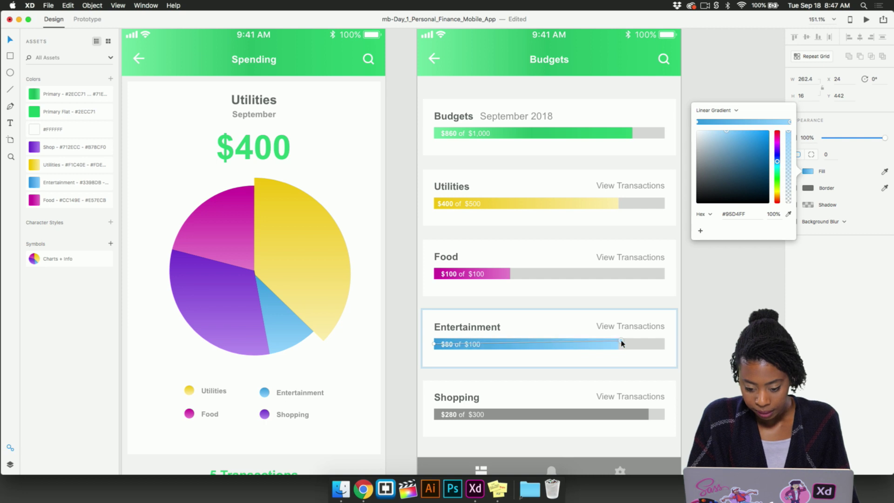
Step: Fill the Shopping progress bar with the saved Shop gradient and run it horizontally, dark purple at the left end to lighter purple at the right
double_click(536, 412)
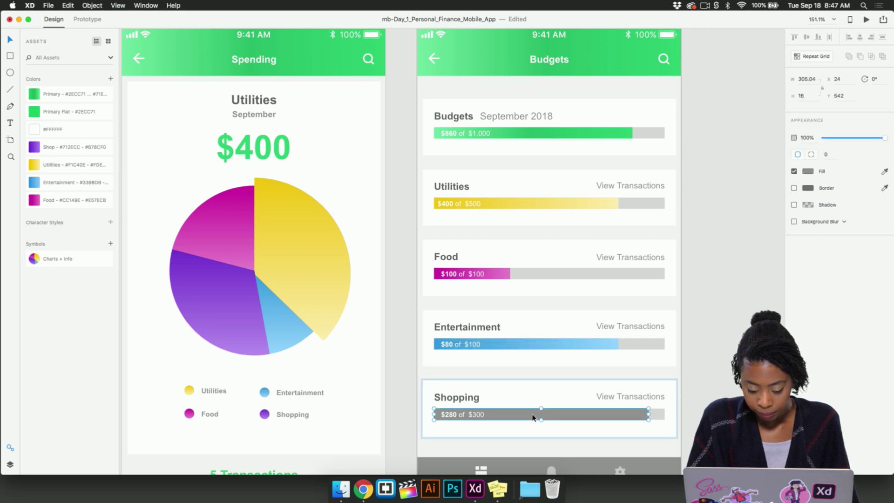
scroll(533, 417, down, 2)
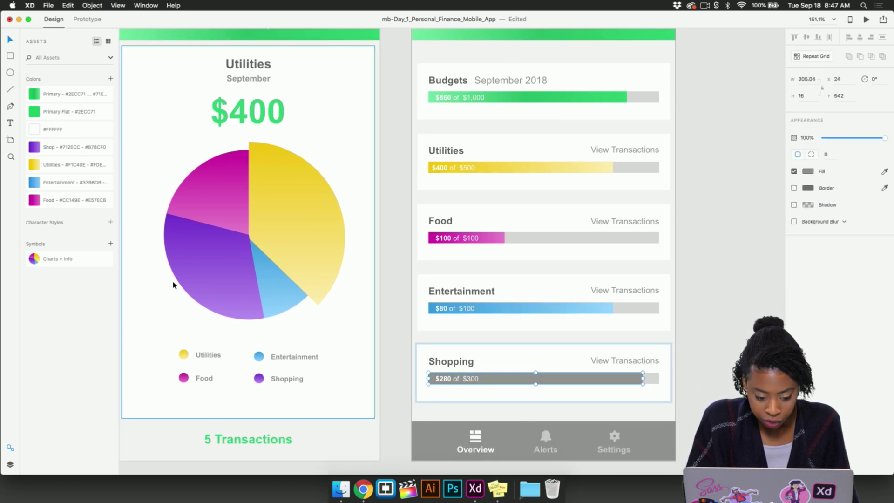
click(33, 147)
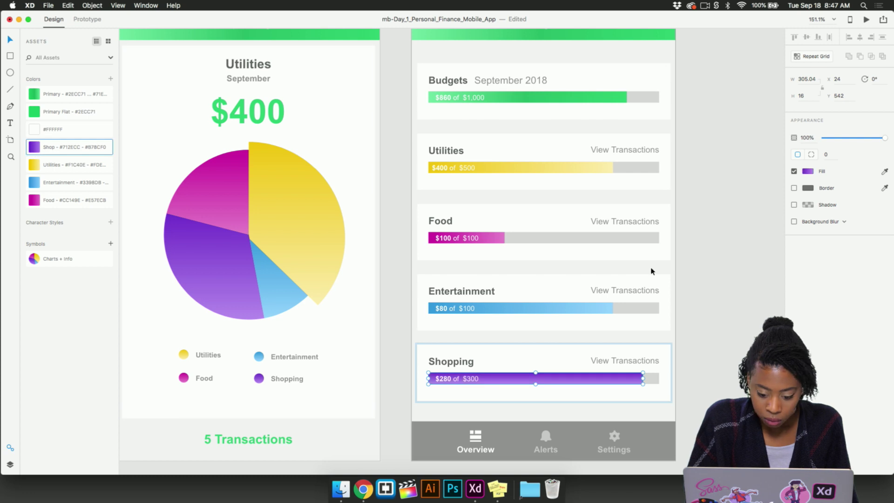
click(808, 171)
drag(534, 376, 428, 380)
drag(534, 383, 636, 379)
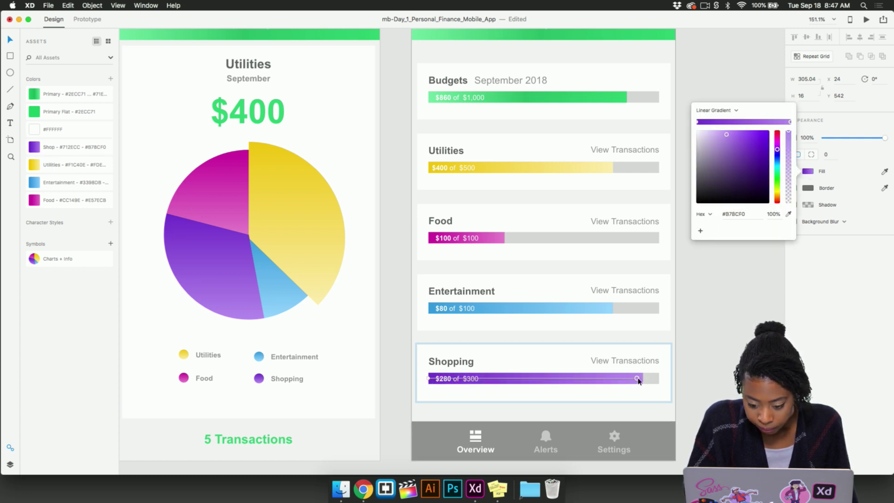
Step: Fill the Budgets screen's bottom navigation bar with the Primary gradient and run it horizontally, light green at the left and darker green at the right
click(638, 452)
click(639, 453)
scroll(636, 453, down, 3)
scroll(636, 453, right, 2)
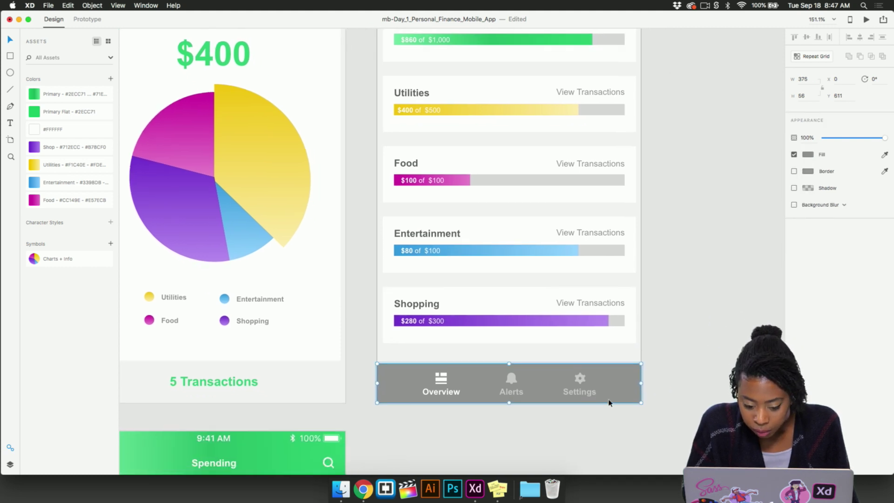
click(33, 94)
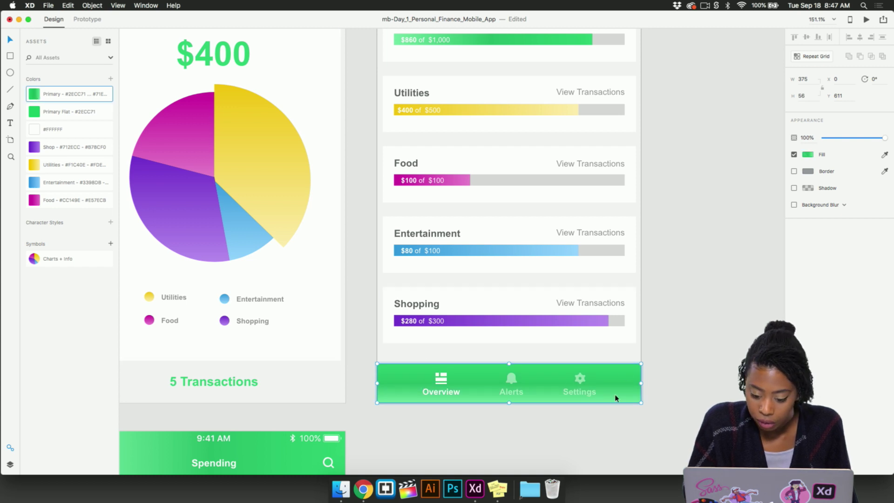
click(808, 154)
drag(509, 364, 626, 377)
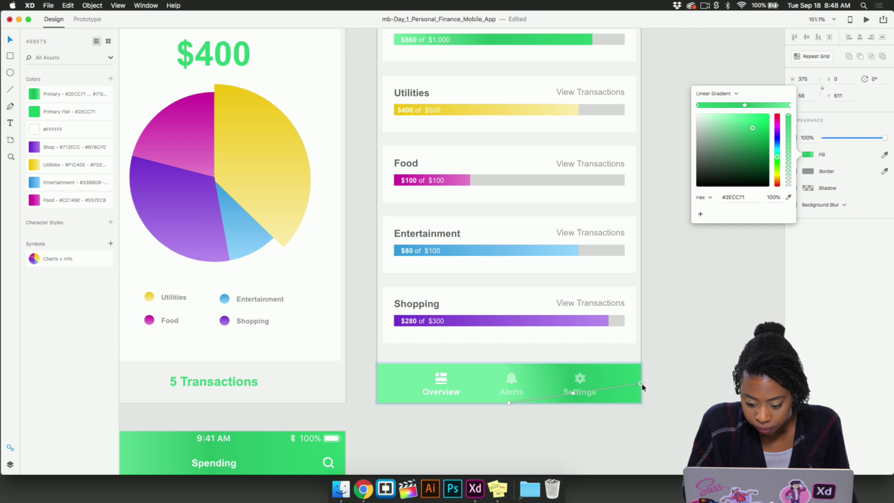
drag(509, 403, 379, 385)
click(365, 391)
Step: Switch to Prototype mode and set the Overview-2 artboard as the prototype's home screen
scroll(365, 390, down, 5)
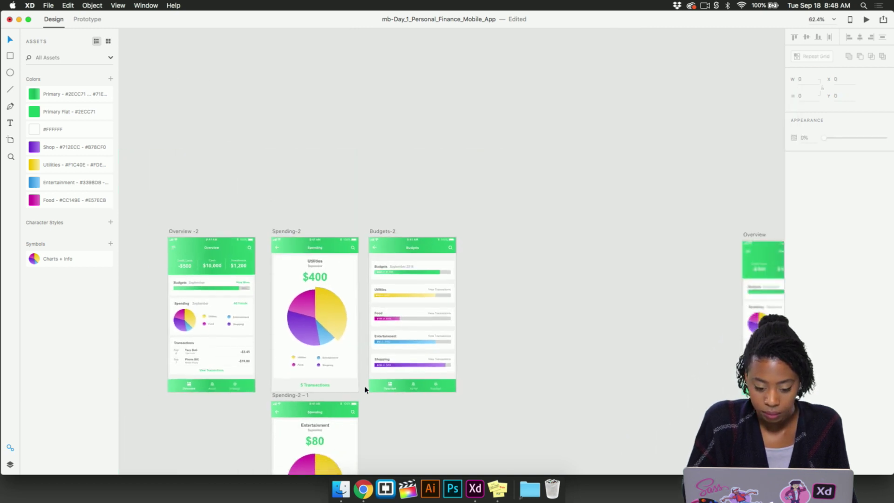
scroll(365, 390, up, 3)
scroll(365, 389, up, 3)
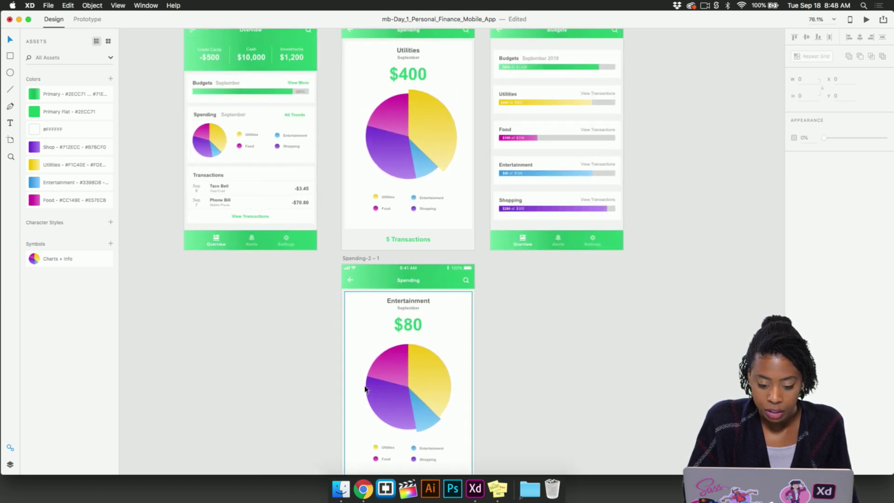
scroll(365, 390, down, 2)
scroll(365, 390, up, 1)
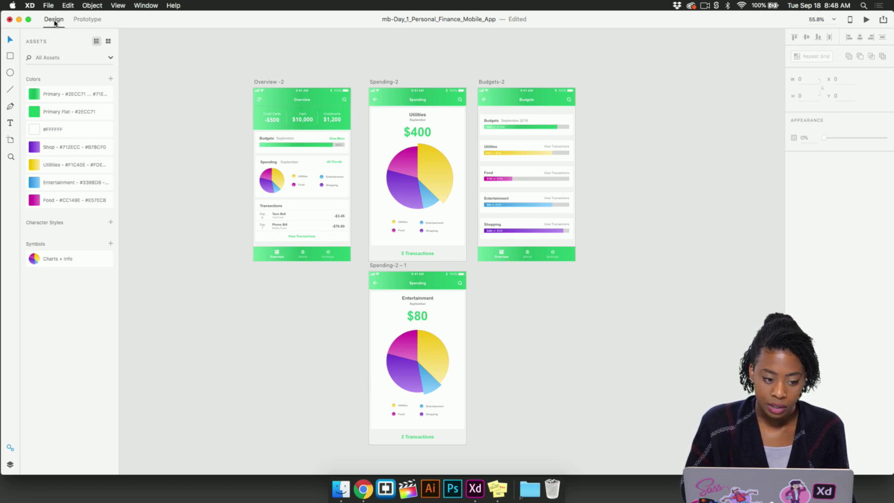
click(87, 20)
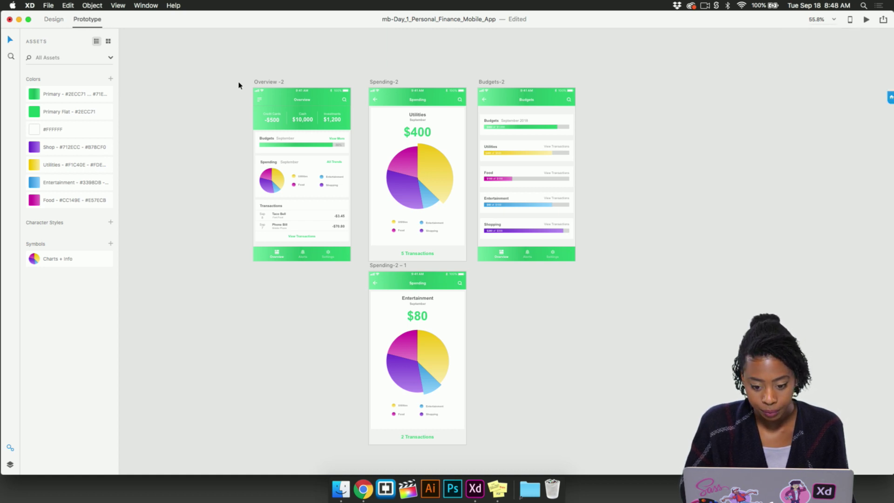
scroll(239, 84, up, 5)
scroll(239, 83, down, 4)
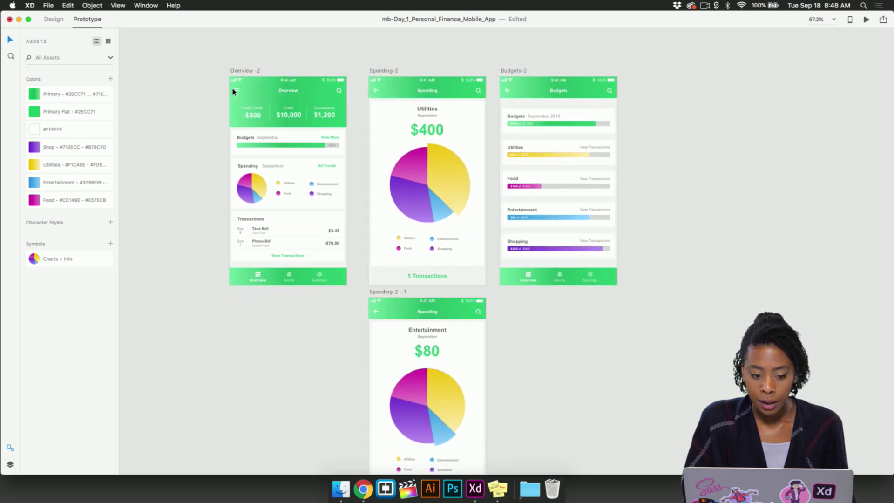
click(241, 71)
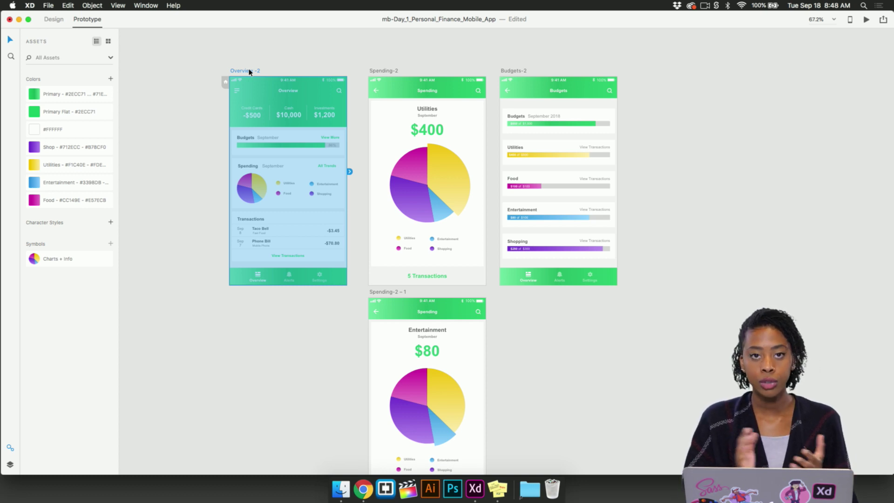
click(225, 83)
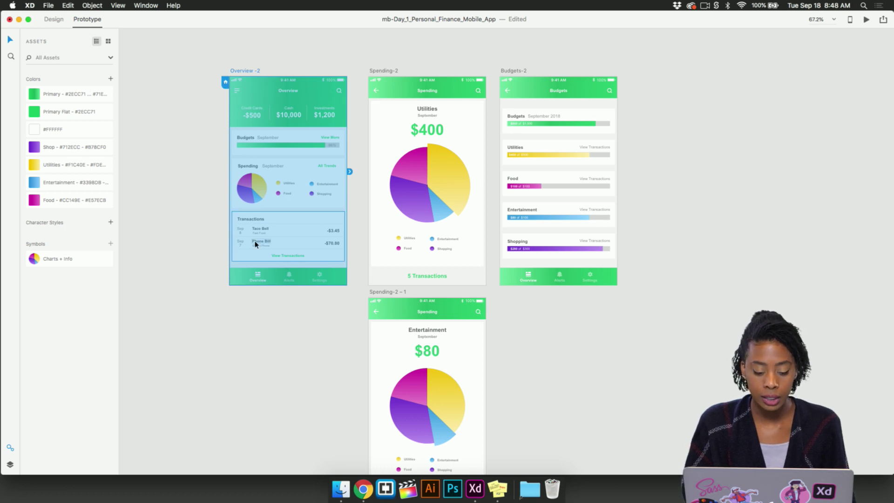
Step: Link the Budgets card on Overview-2 to the Budgets-2 artboard with a Dissolve transition, Ease Out easing and 0.2 s duration
scroll(259, 159, up, 5)
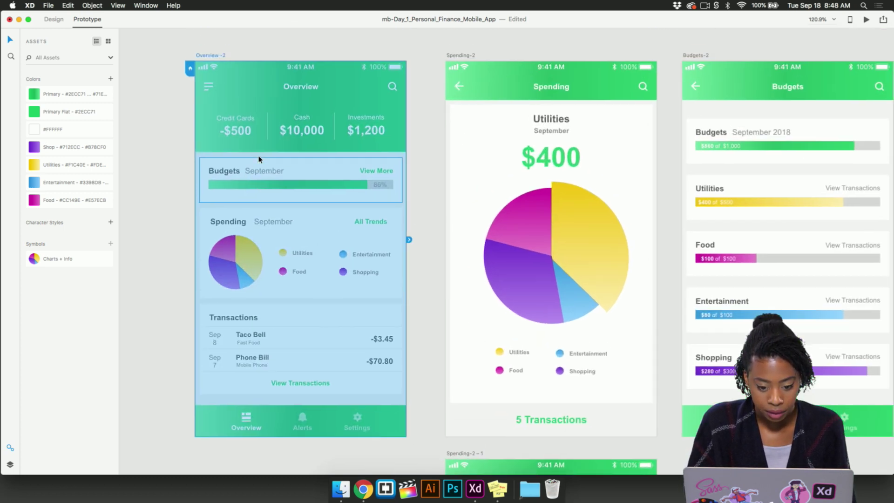
scroll(259, 159, down, 1)
click(320, 198)
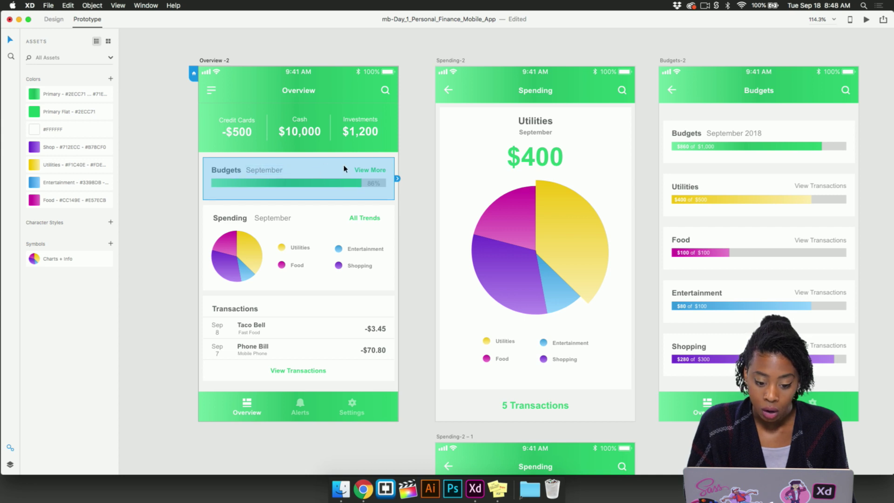
drag(397, 179, 694, 114)
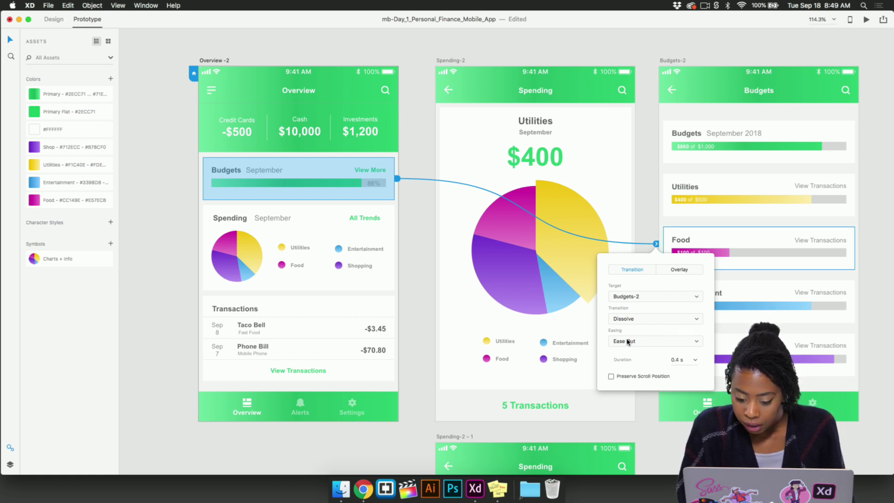
click(695, 359)
click(677, 368)
click(642, 413)
Step: Link the Spending card on Overview-2 to the Spending-2 artboard with a Dissolve transition, Ease Out easing and 0.2 s duration
click(303, 223)
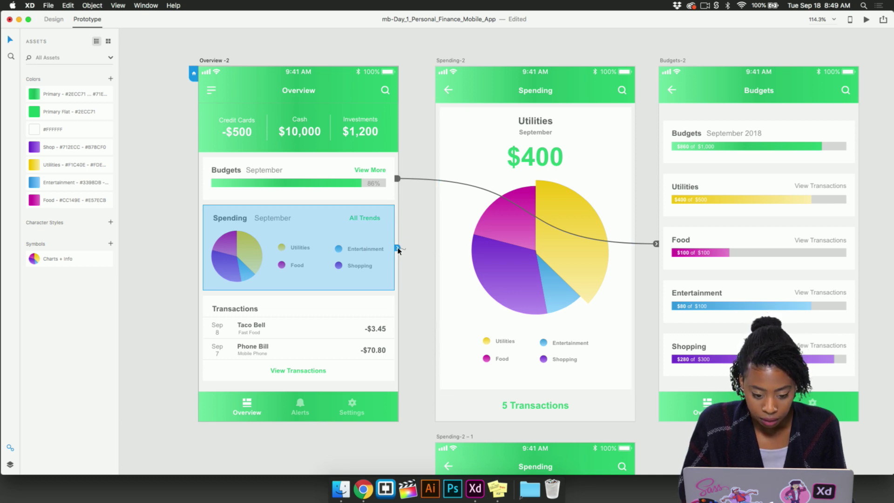
mouse_move(398, 251)
mouse_down()
mouse_move(426, 232)
mouse_move(401, 247)
mouse_up()
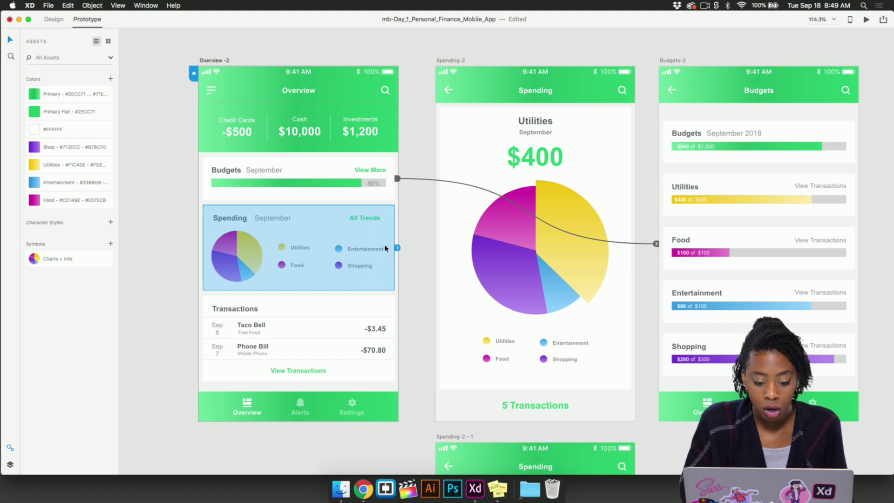
drag(396, 249, 456, 232)
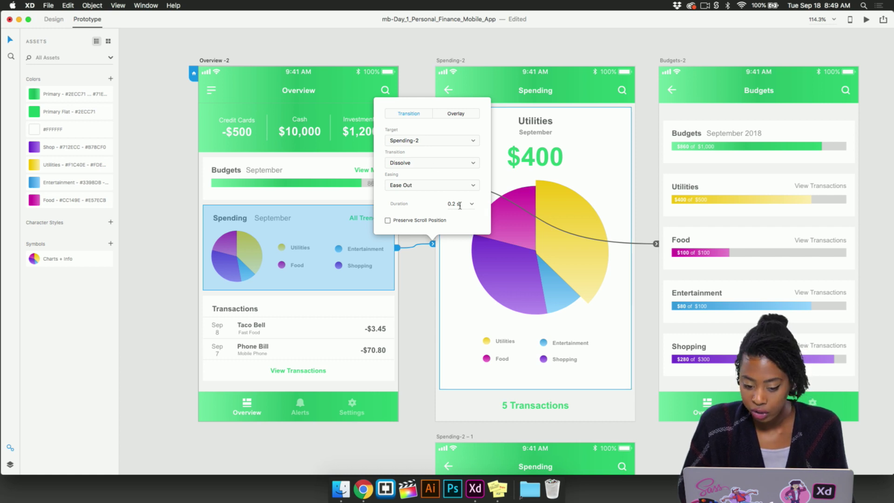
click(419, 285)
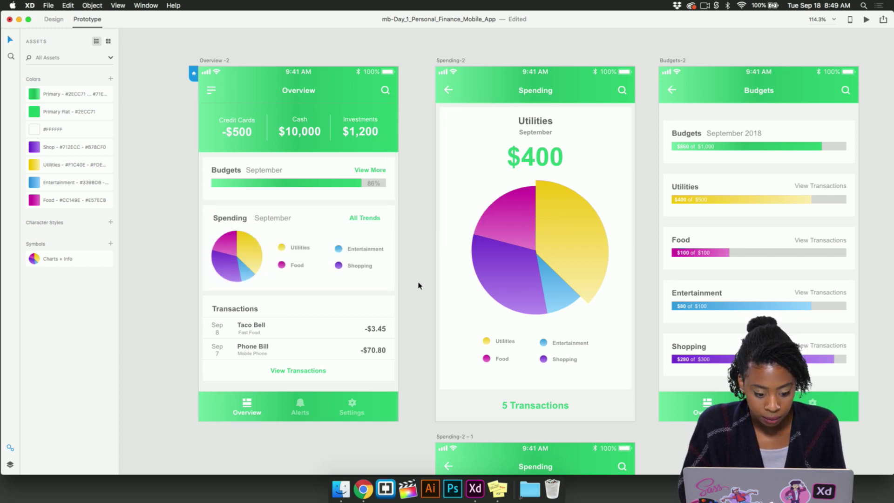
scroll(425, 316, down, 3)
scroll(425, 319, right, 3)
scroll(425, 319, down, 2)
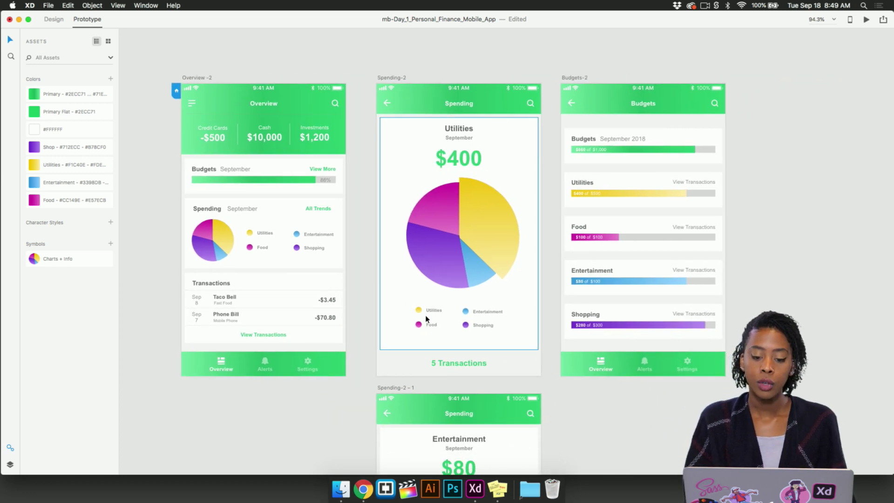
scroll(426, 319, down, 3)
scroll(443, 349, right, 1)
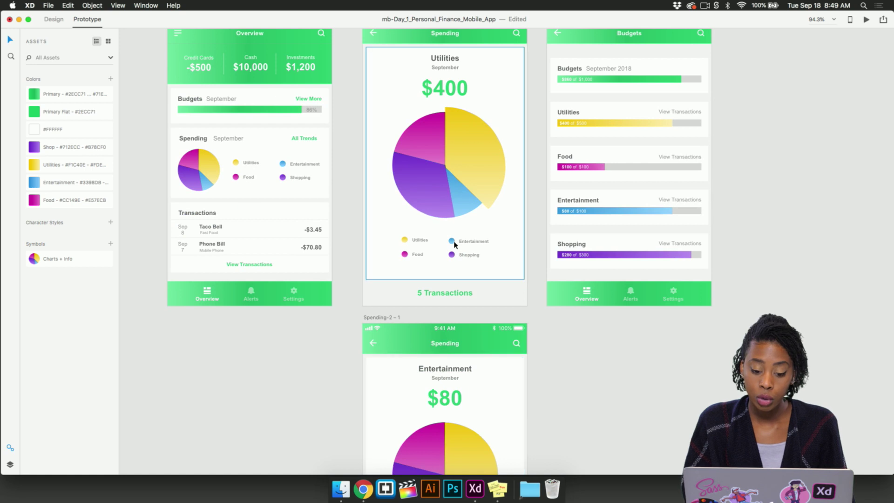
scroll(477, 208, up, 1)
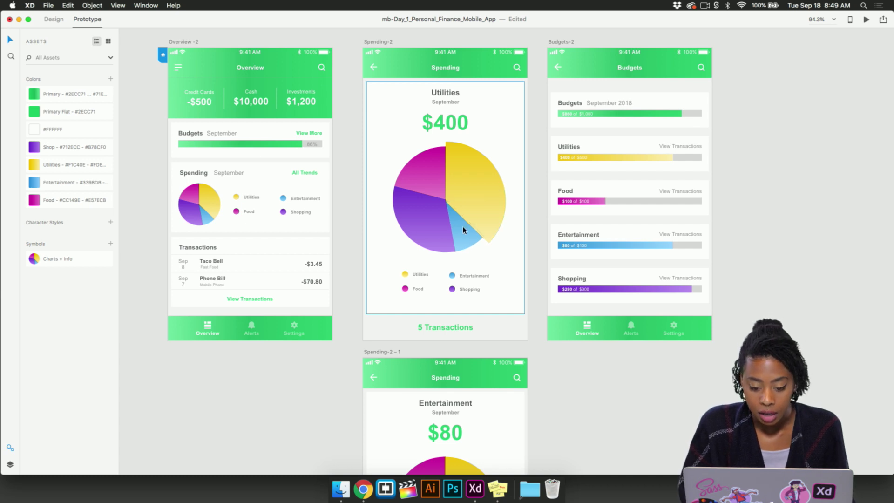
Step: Link the Entertainment slice of the Spending-2 pie chart to the Spending-2 – 1 artboard with a Dissolve transition, Ease Out easing and 0.2 s duration
click(462, 227)
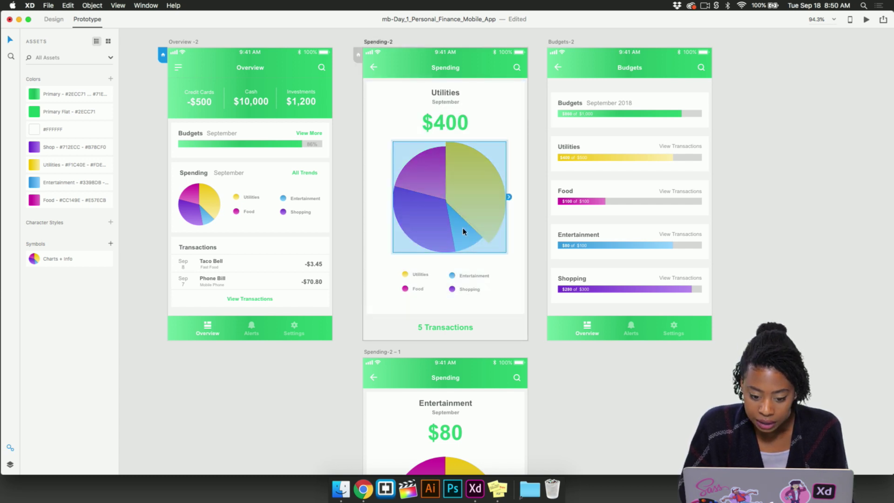
double_click(462, 227)
scroll(477, 260, down, 1)
scroll(477, 260, down, 5)
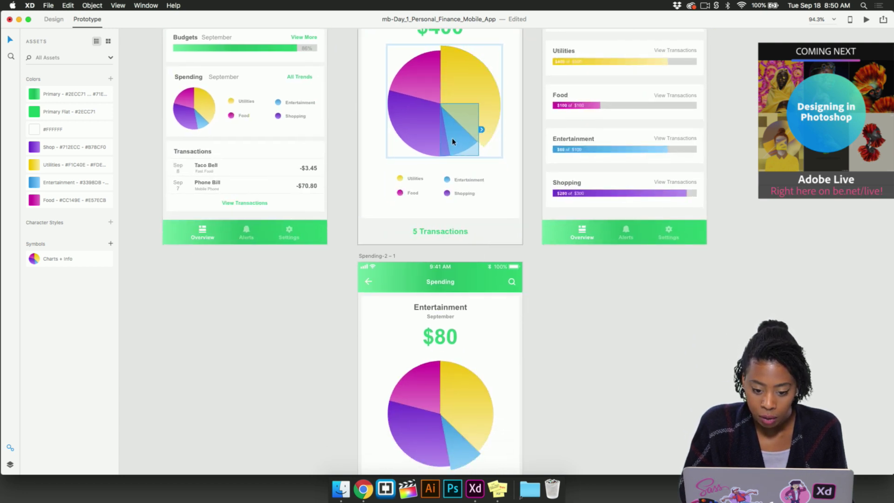
drag(481, 131, 482, 318)
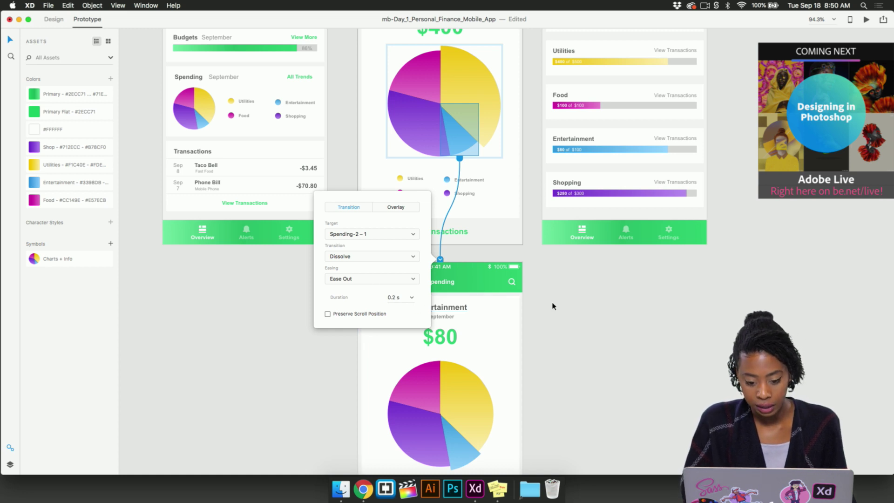
click(539, 322)
Step: Link the whole Utilities slice of the pie chart on Spending-2 – 1 to Spending-2 with Dissolve, Ease Out easing and 0.2 s duration
scroll(540, 322, down, 4)
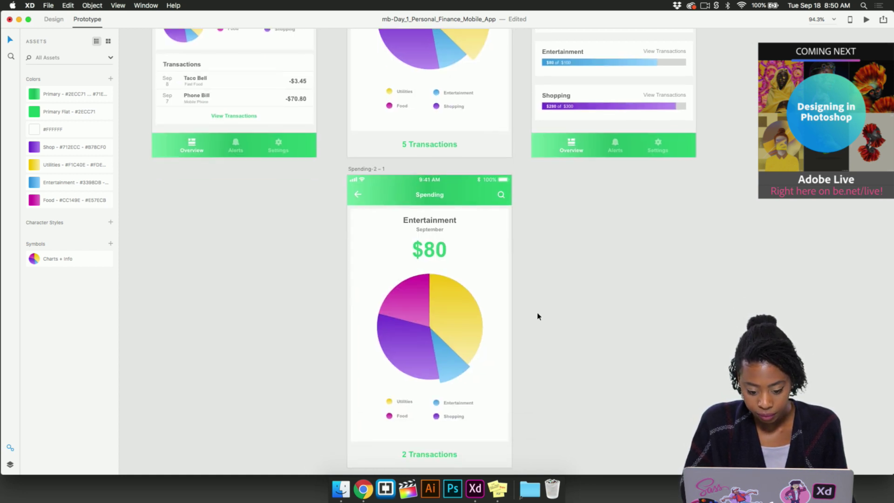
double_click(465, 334)
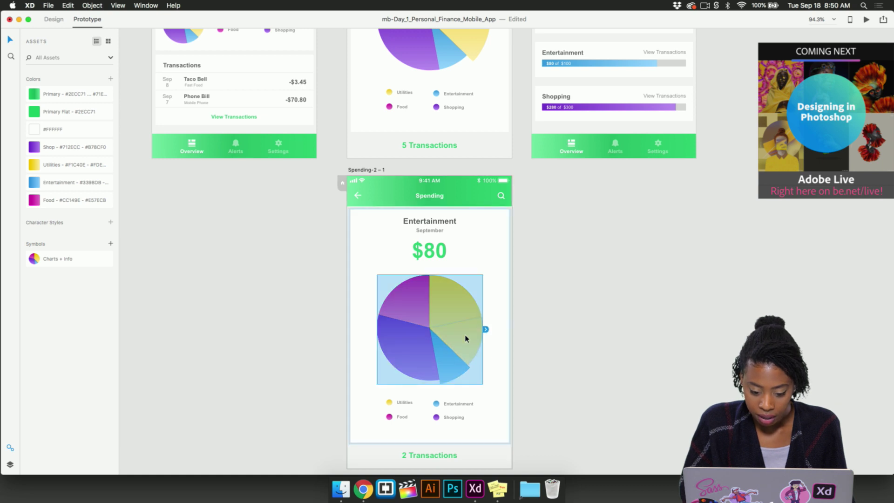
click(465, 321)
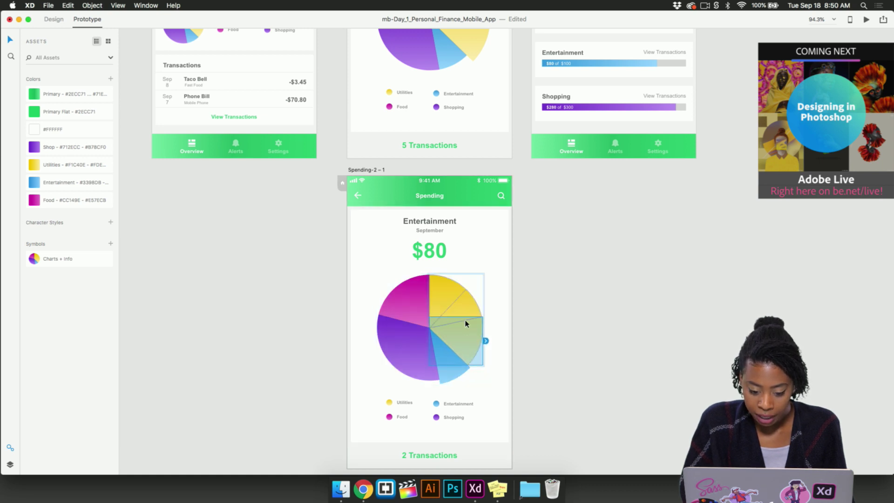
click(539, 298)
double_click(456, 297)
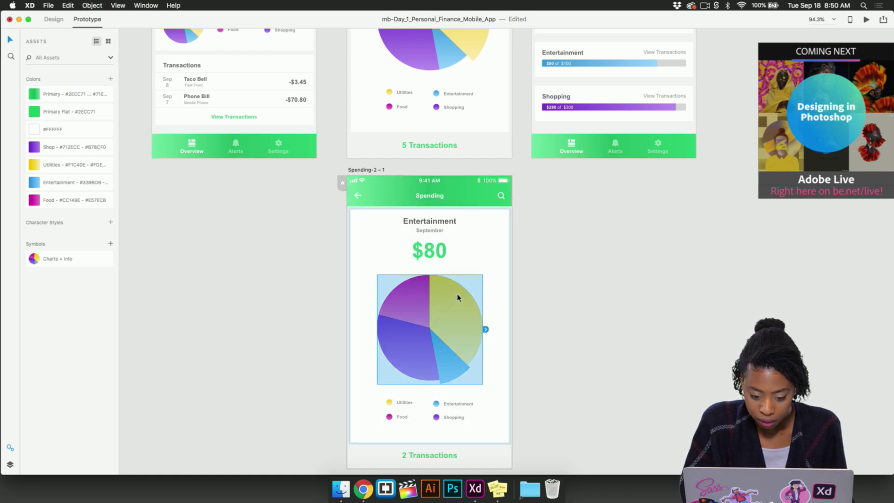
click(456, 294)
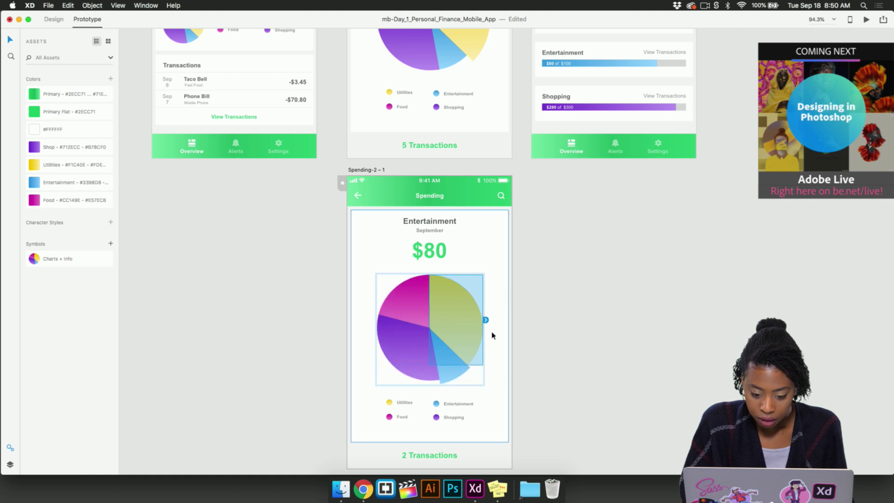
scroll(459, 326, up, 1)
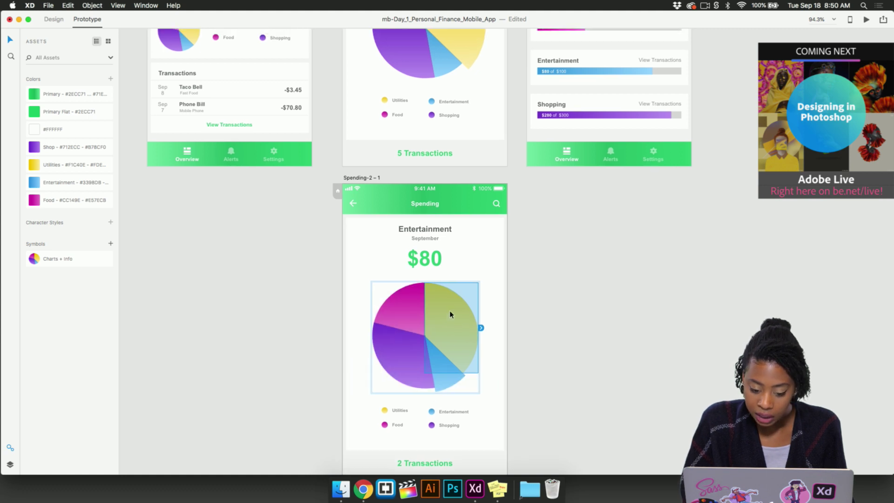
scroll(451, 319, up, 5)
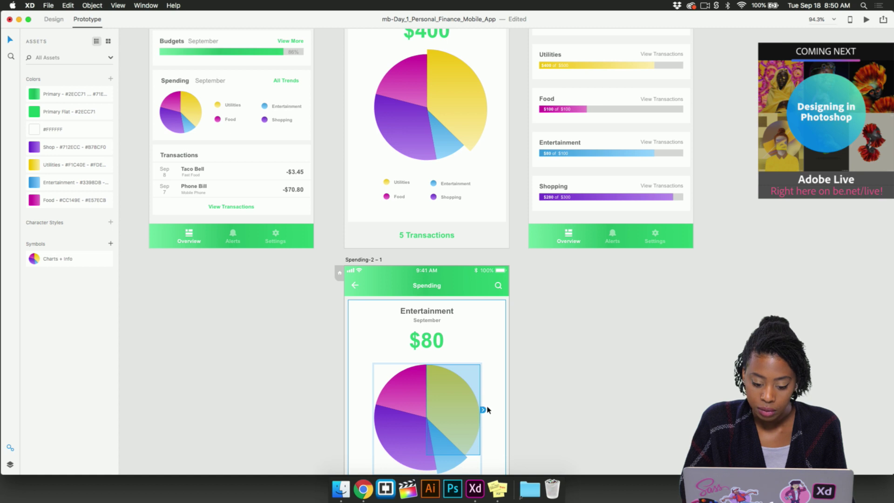
drag(482, 406, 489, 179)
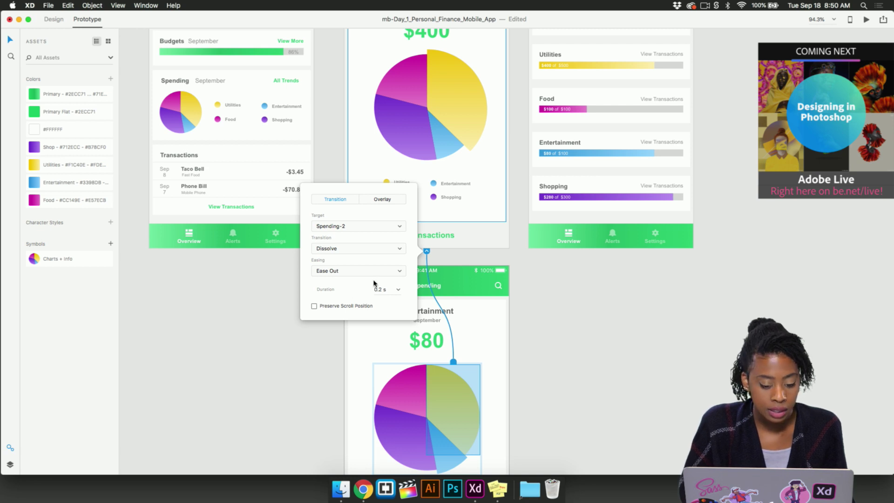
click(620, 319)
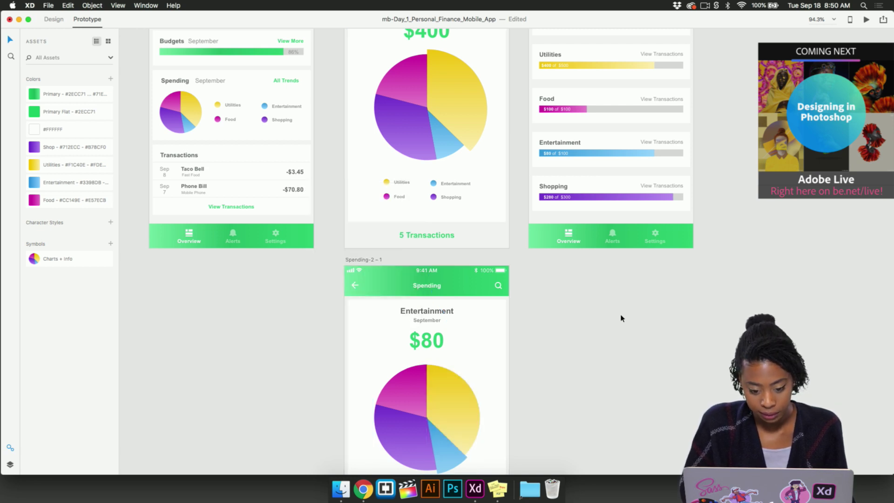
Step: Link the back arrow on Spending-2 to the Overview-2 artboard with a Dissolve transition, Ease Out easing and 0.2 s duration
scroll(621, 318, up, 5)
scroll(620, 319, up, 2)
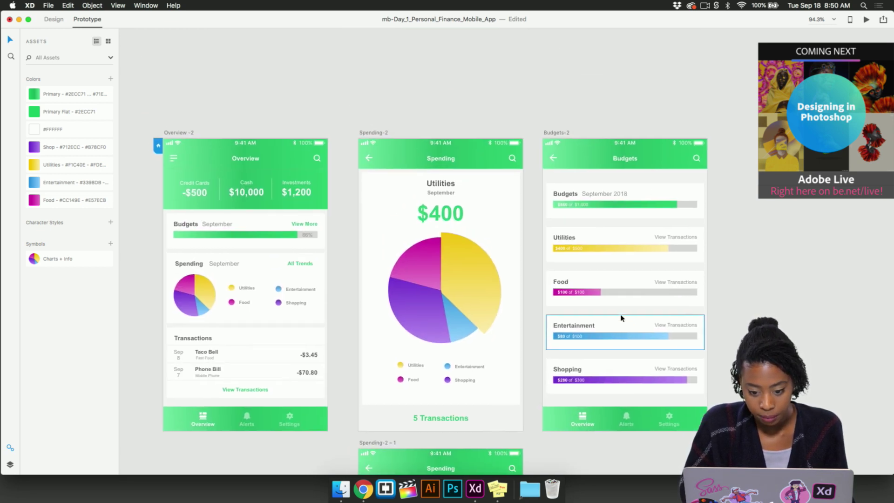
click(368, 159)
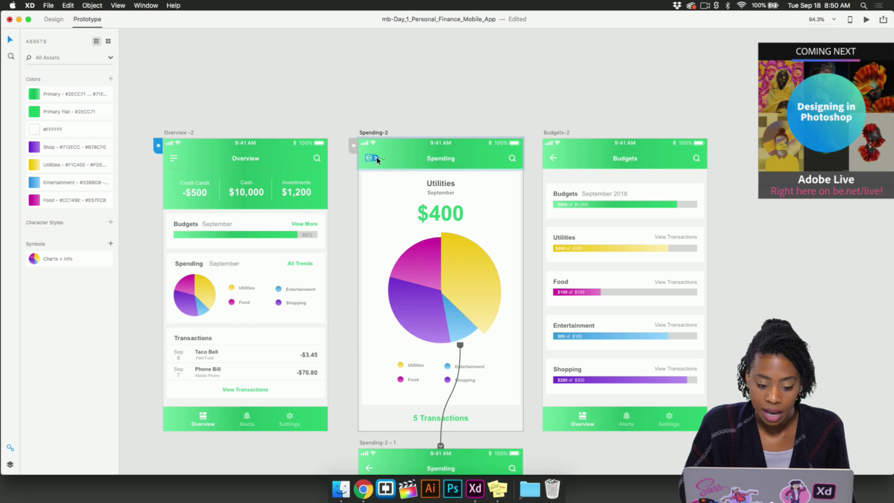
drag(376, 161, 326, 280)
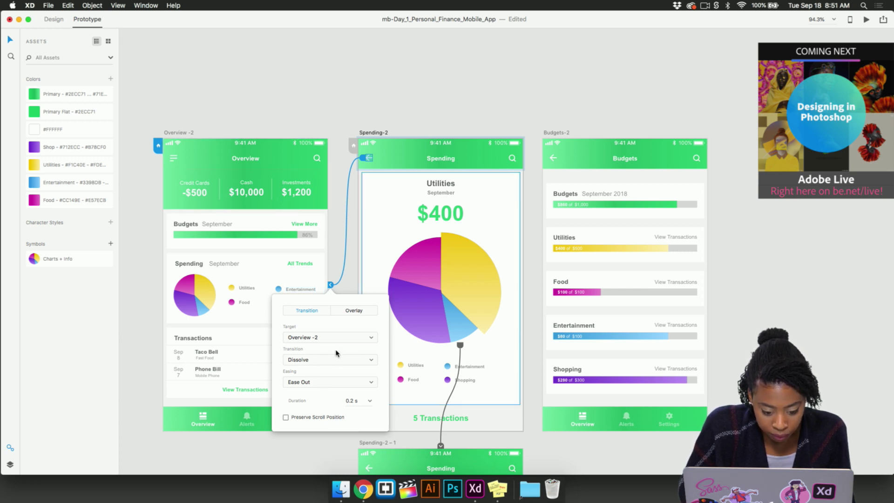
click(319, 450)
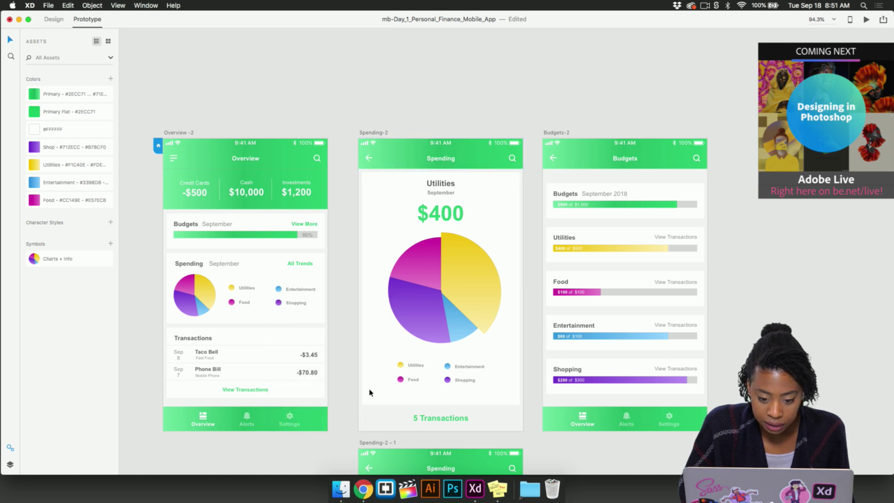
Step: Link the back arrow on Budgets-2 to the Overview-2 artboard with a Dissolve transition, Ease Out easing and 0.2 s duration
click(553, 159)
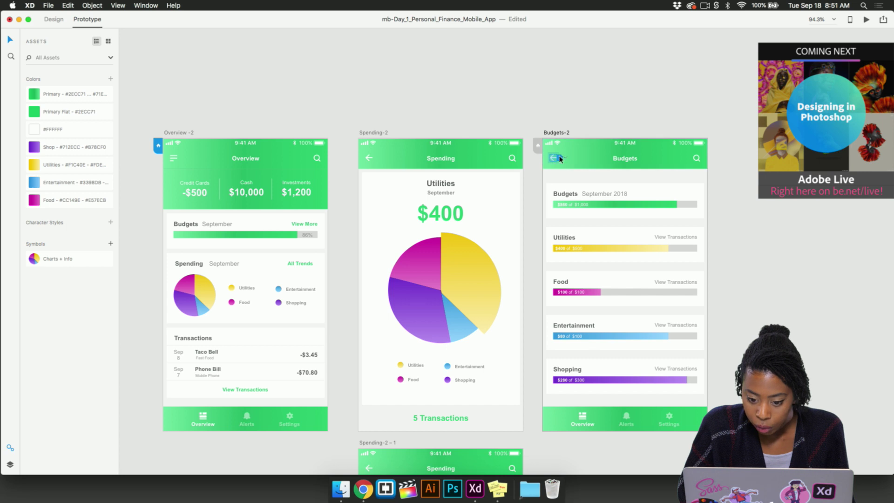
drag(559, 160, 305, 245)
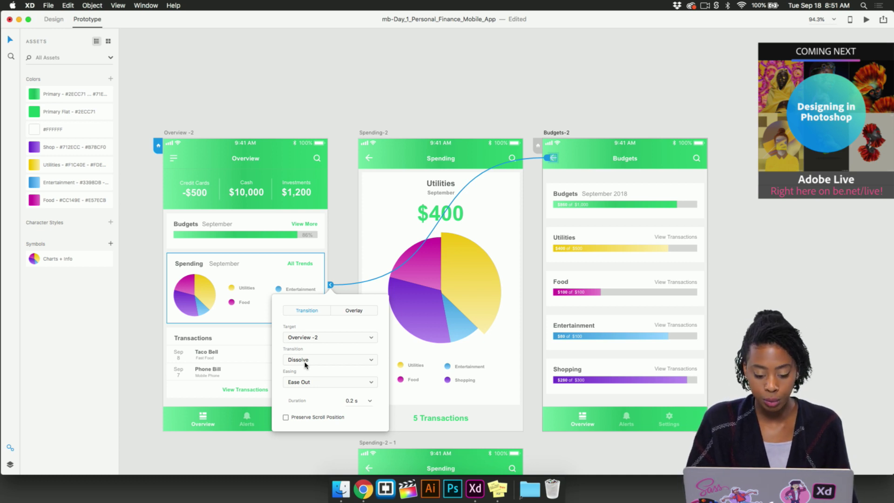
click(342, 262)
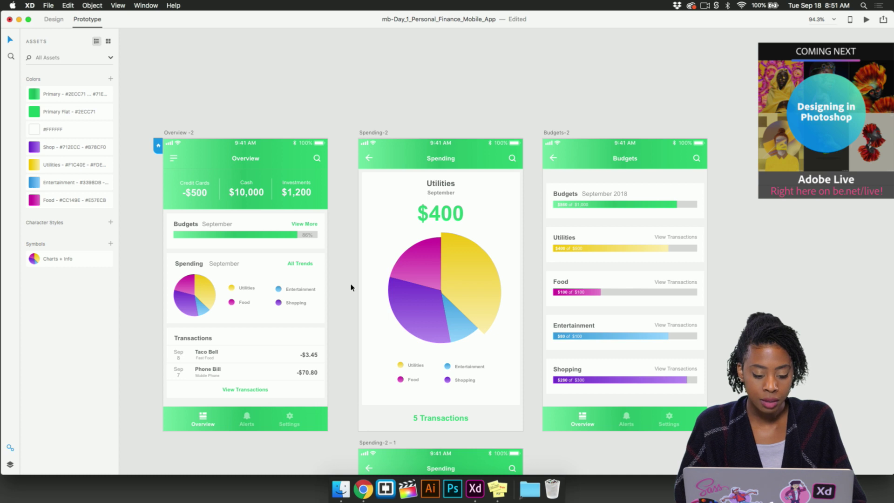
Step: Display all prototype connections across the artboards at once to review the links, then clear the selection
key(super+a)
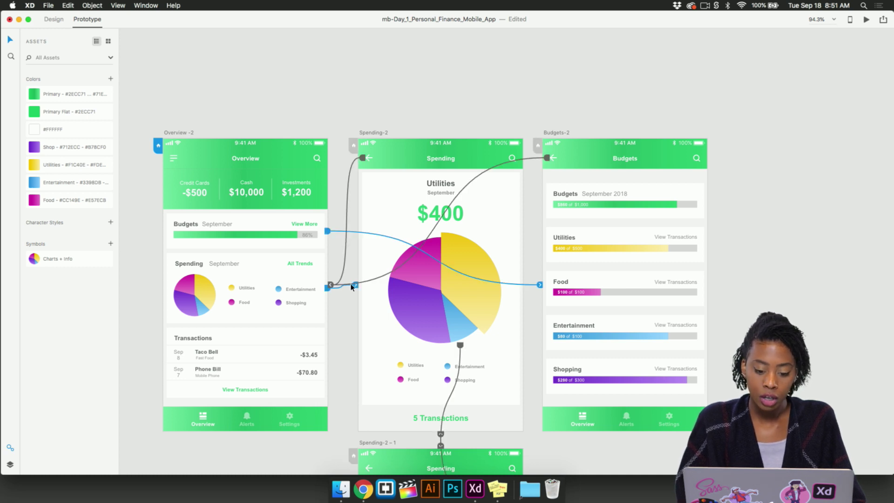
scroll(351, 287, down, 3)
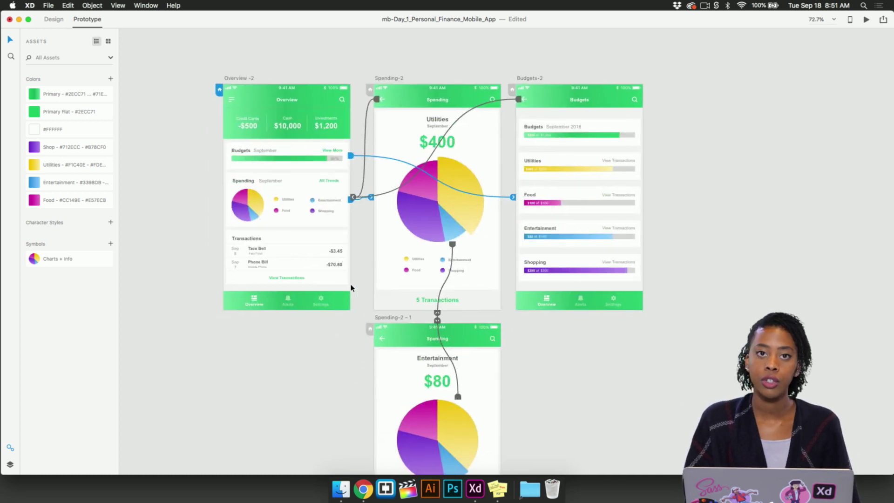
click(358, 211)
key(super+a)
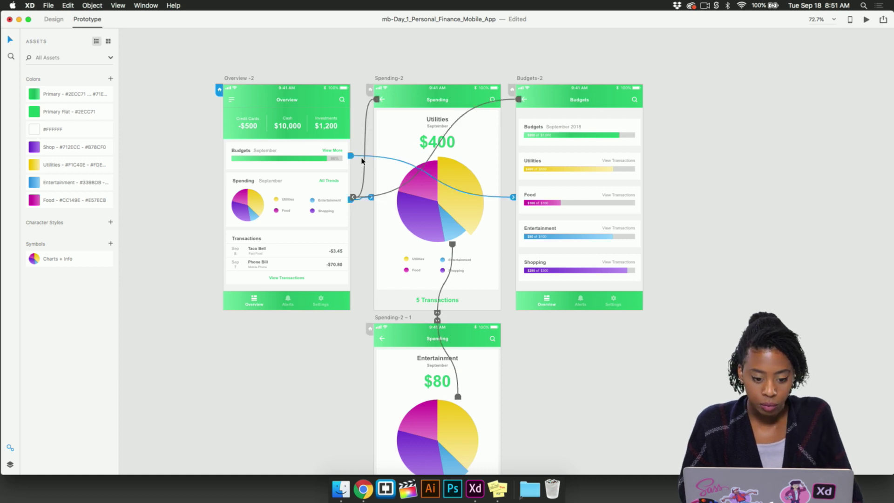
click(359, 224)
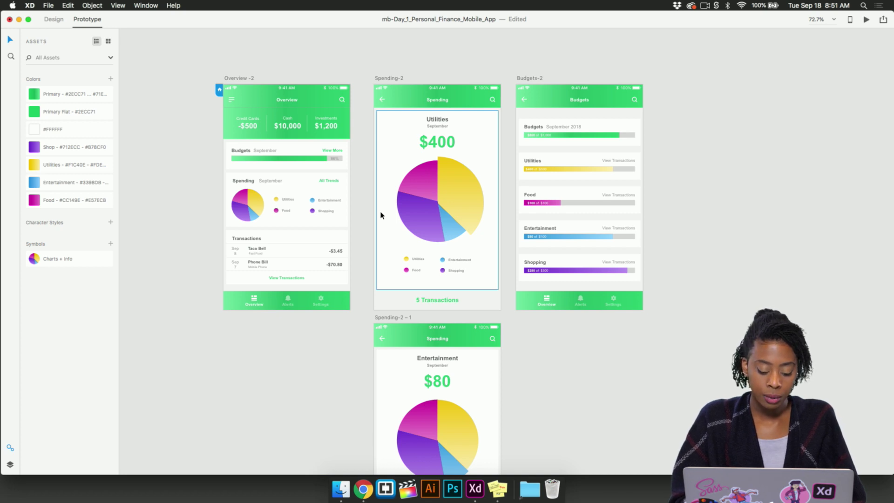
Step: Preview the prototype from Overview and test the Budgets card link and the Budgets screen's back arrow
key(super+Return)
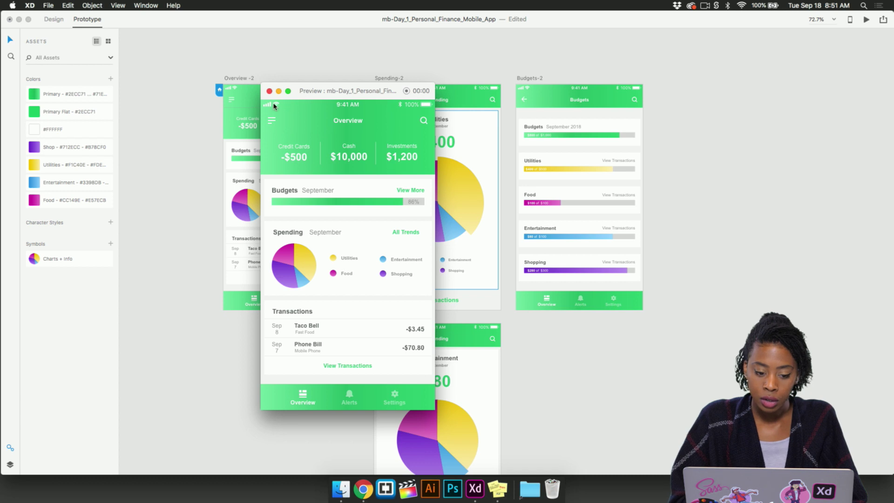
click(269, 91)
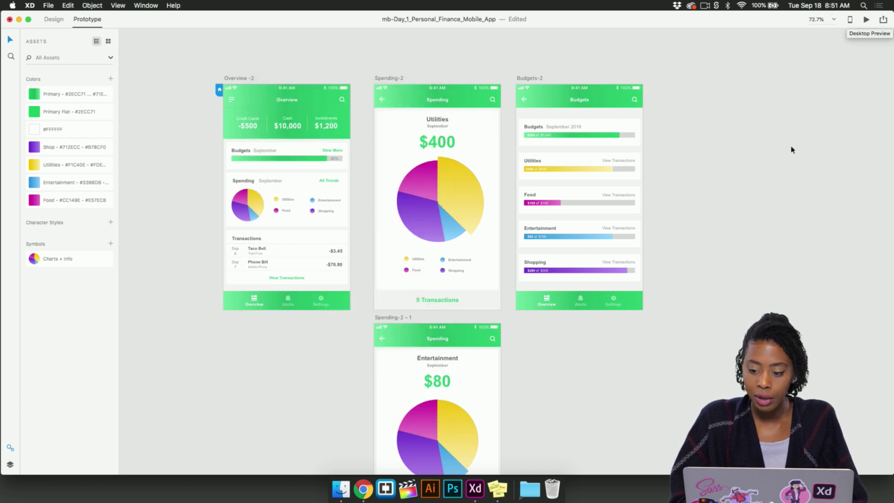
key(super+Return)
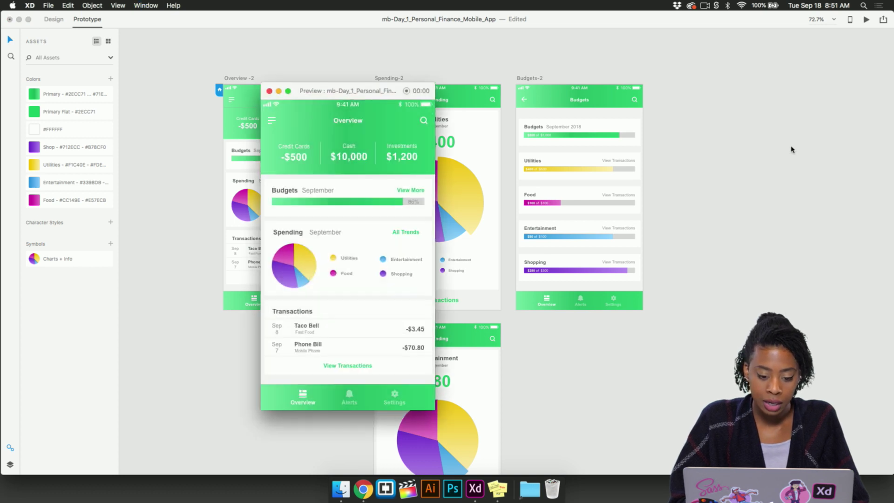
drag(332, 90, 375, 91)
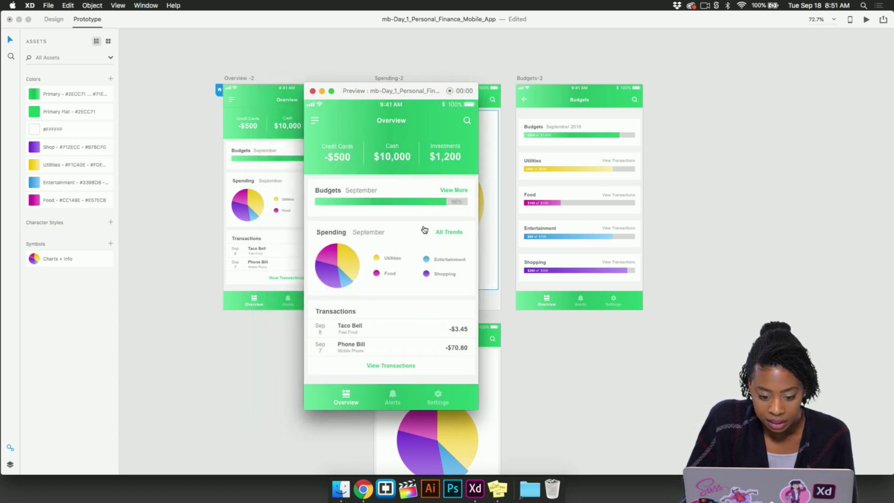
click(404, 192)
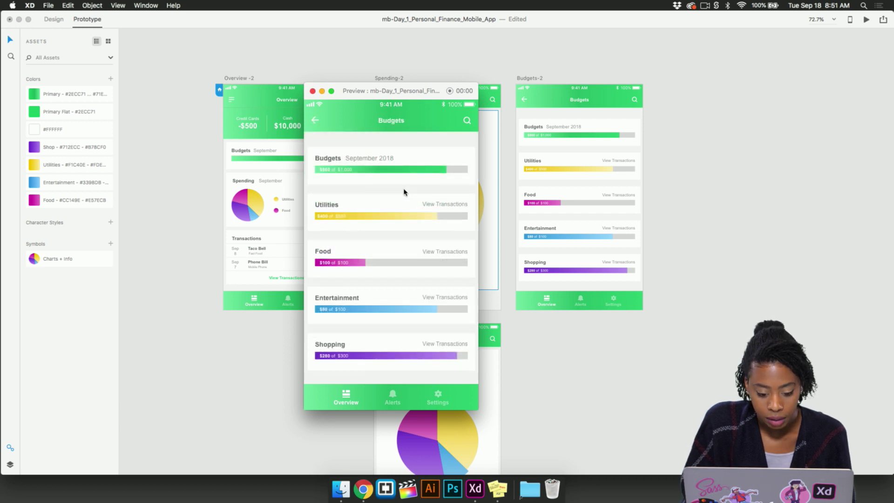
click(316, 122)
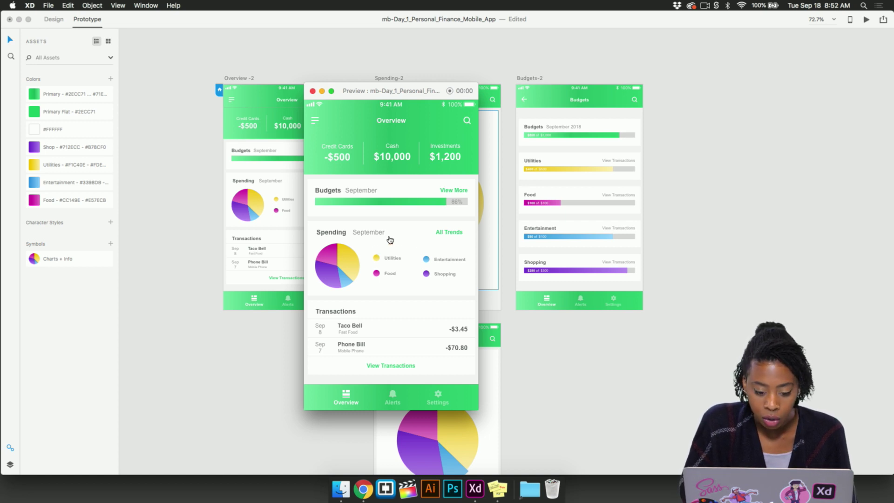
Step: Test the Spending card, Entertainment and Utilities slices and the Spending back arrow in the preview, then close it
click(420, 245)
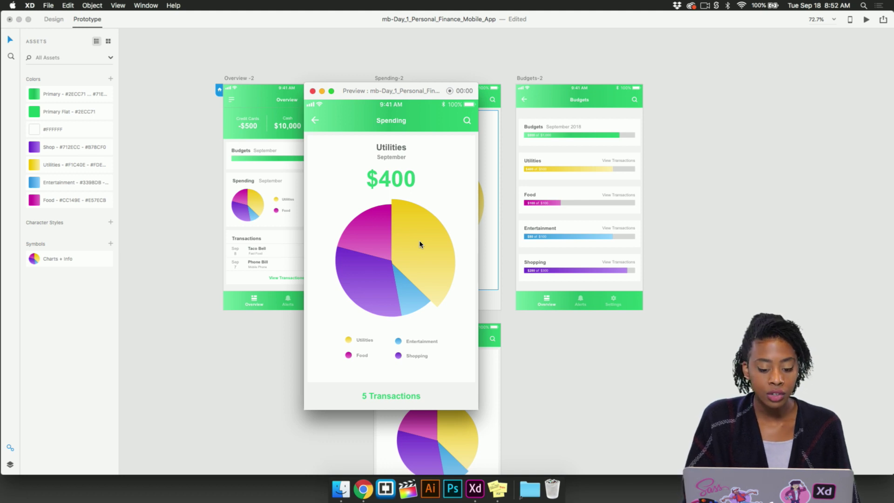
click(415, 299)
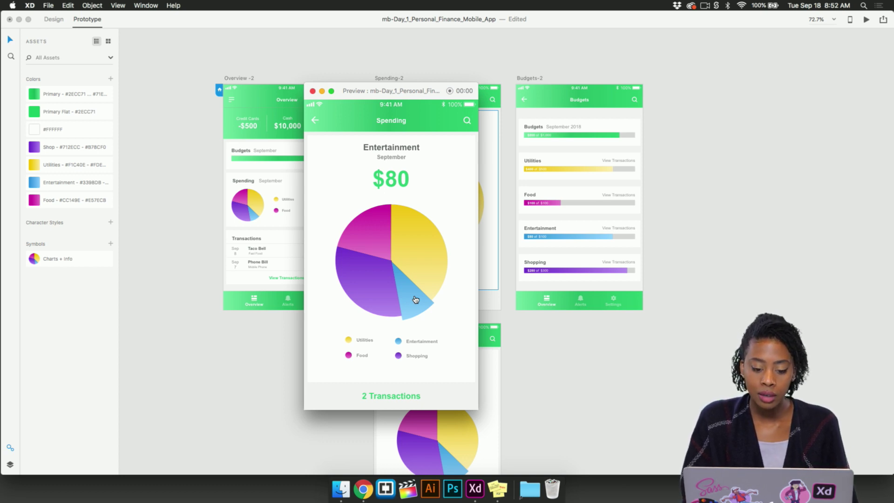
click(428, 270)
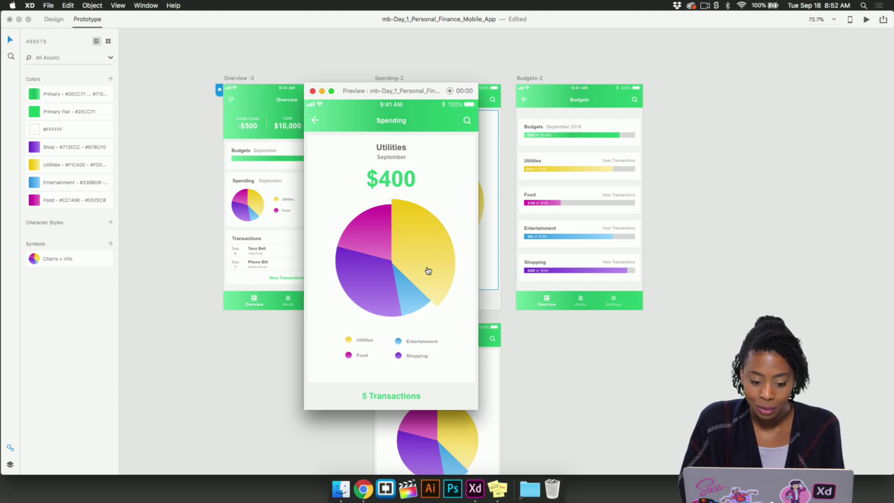
click(315, 120)
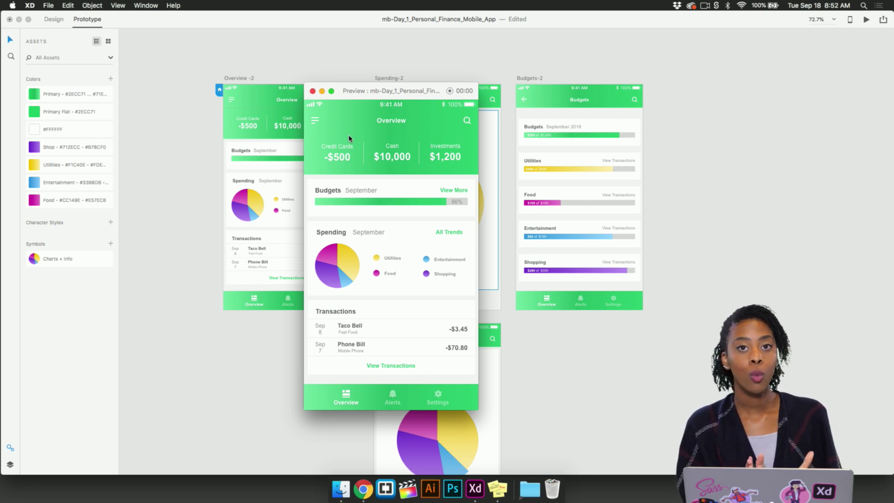
click(312, 91)
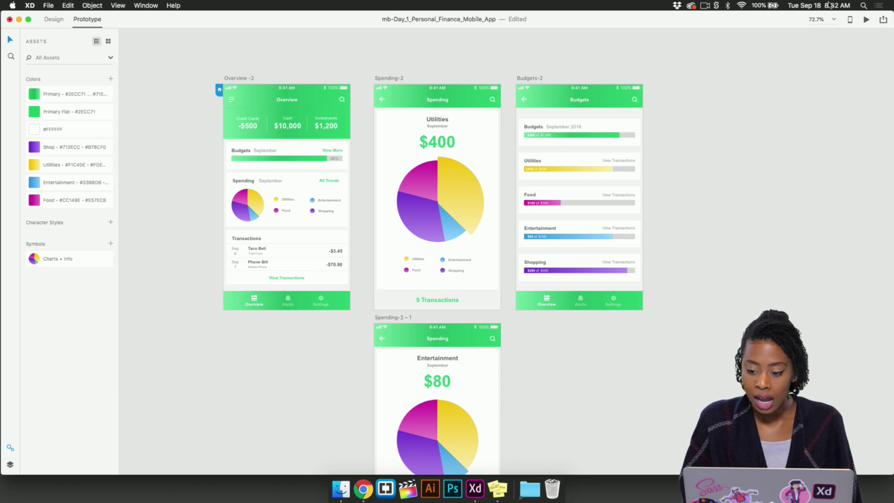
Step: Select the Overview-2, Spending-2, Budgets-2 and Spending-2 – 1 artboards together in Design mode
click(249, 78)
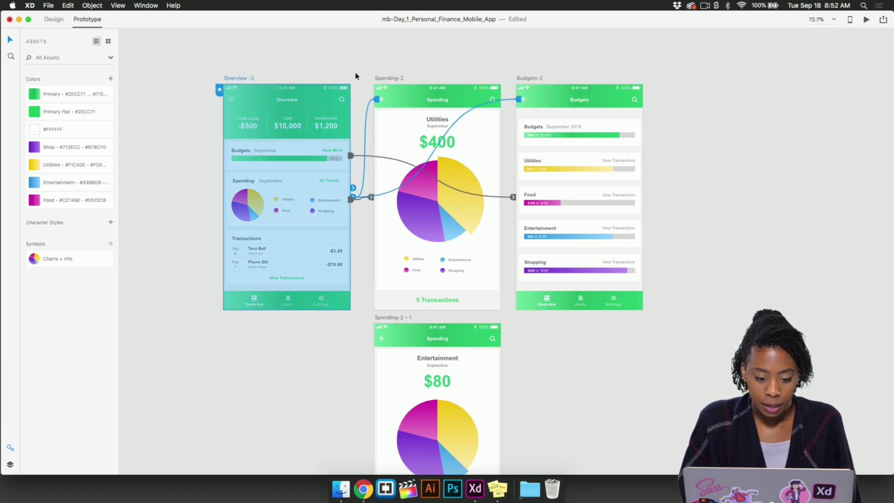
shift+click(390, 78)
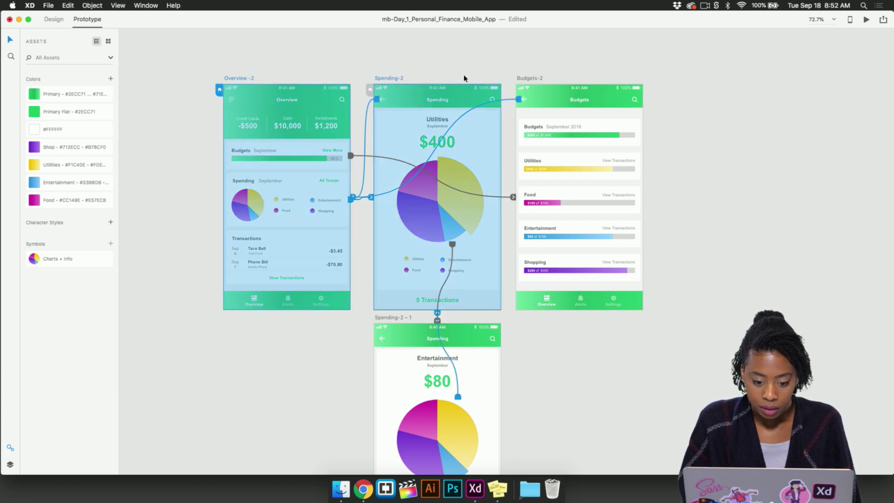
click(55, 20)
shift+click(520, 80)
shift+click(406, 317)
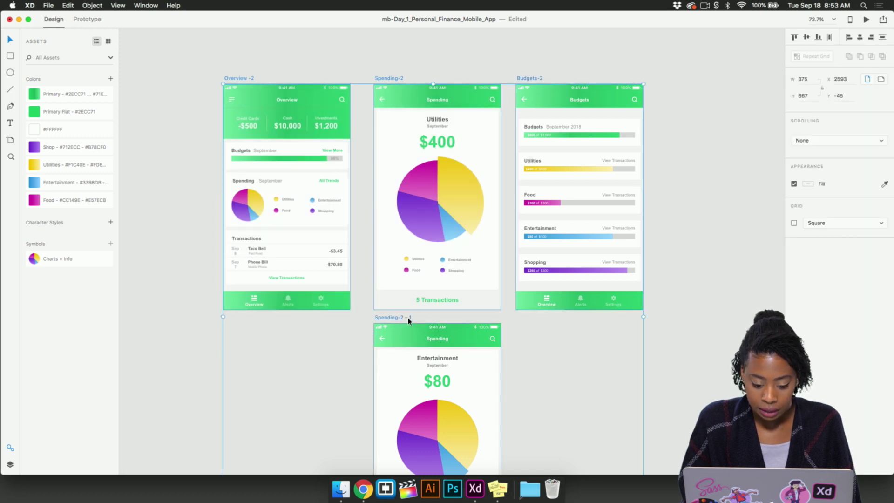
Step: Publish the prototype with a public link, keeping comments and hotspot hints enabled, and copy its embed code
click(884, 20)
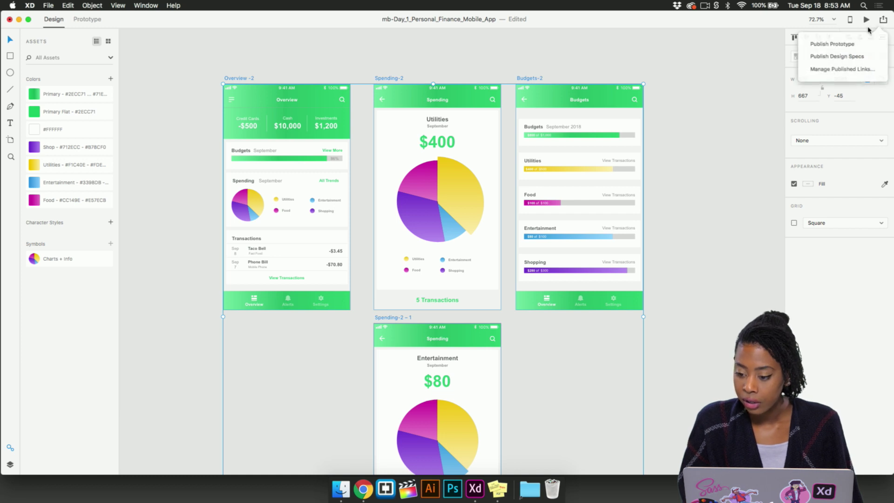
click(849, 44)
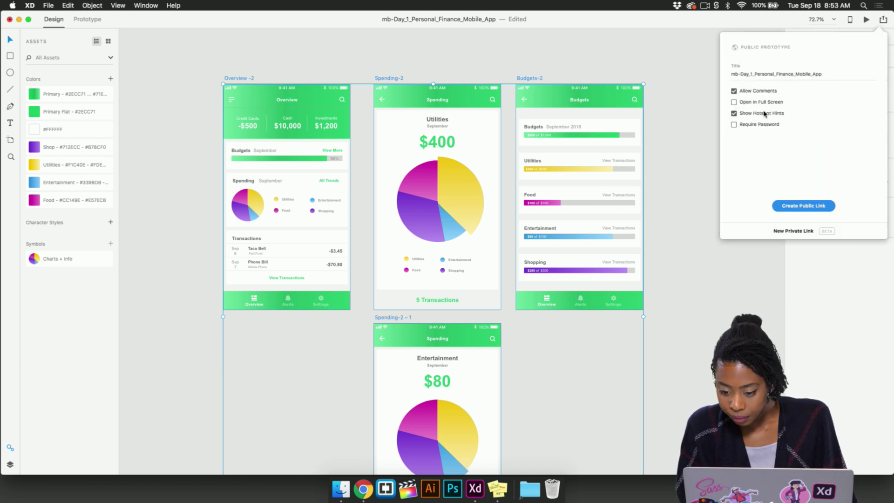
click(799, 206)
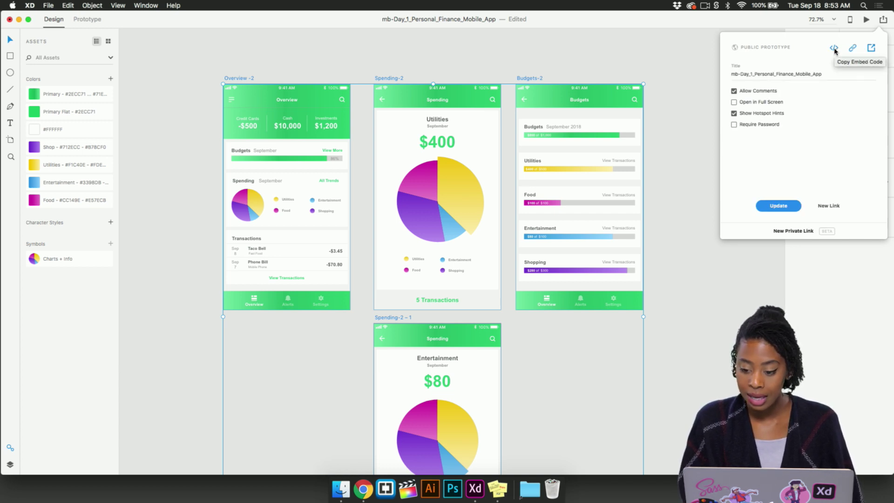
click(834, 50)
Step: Switch to the Behance project editor in Chrome and embed the copied prototype code below the Day #1 text
key(ctrl+Up)
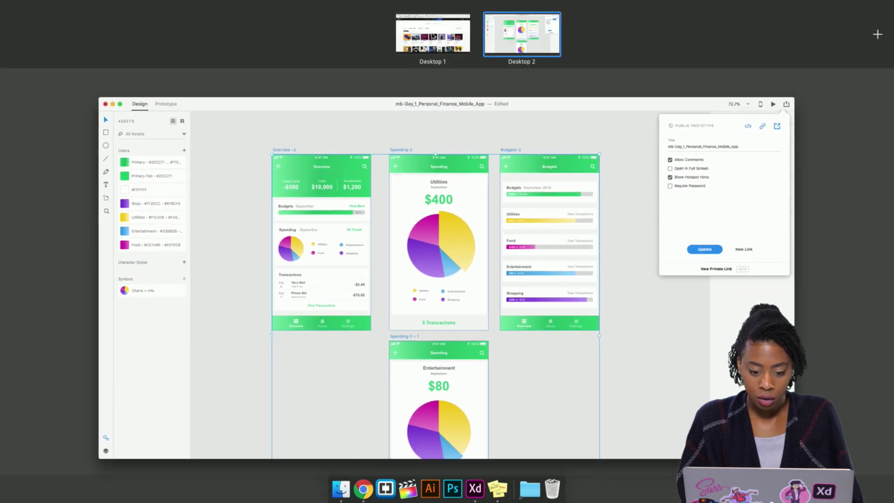
click(432, 33)
click(410, 21)
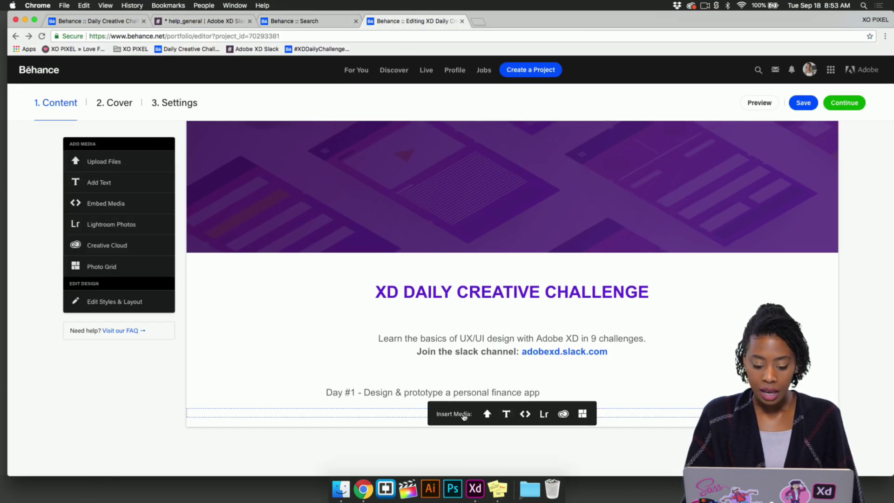
scroll(371, 399, down, 1)
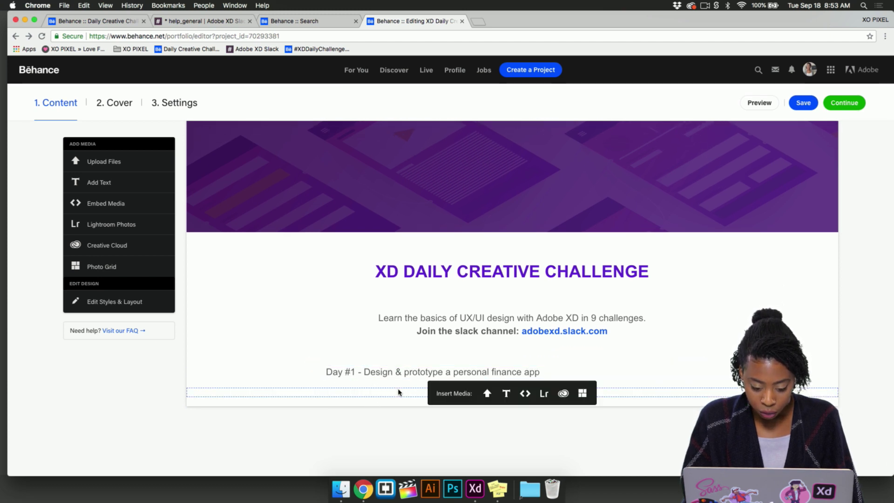
mouse_move(414, 396)
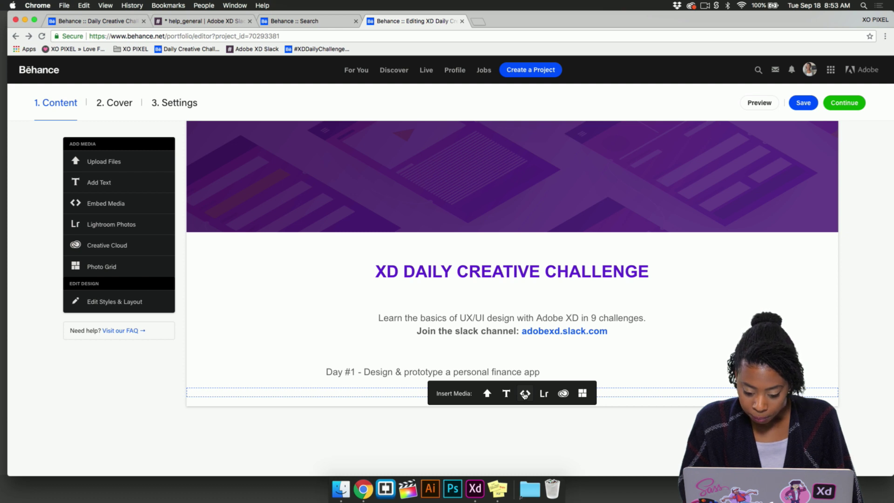
click(525, 395)
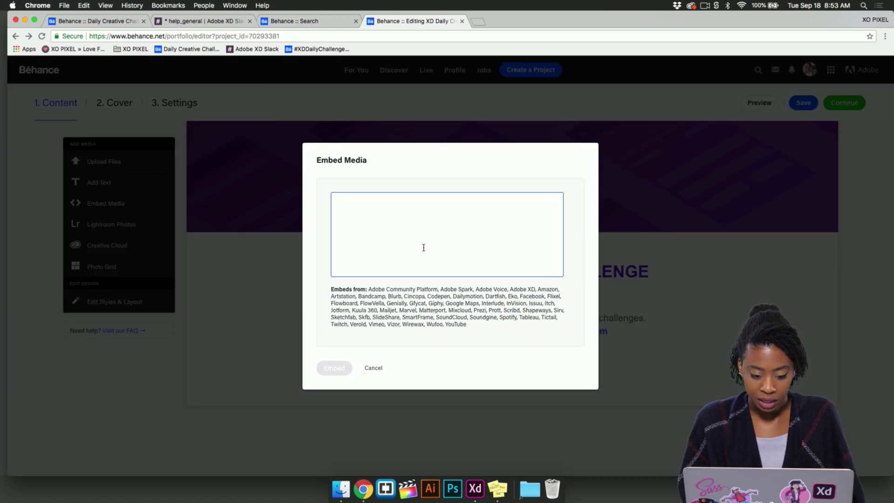
key(super+v)
click(340, 369)
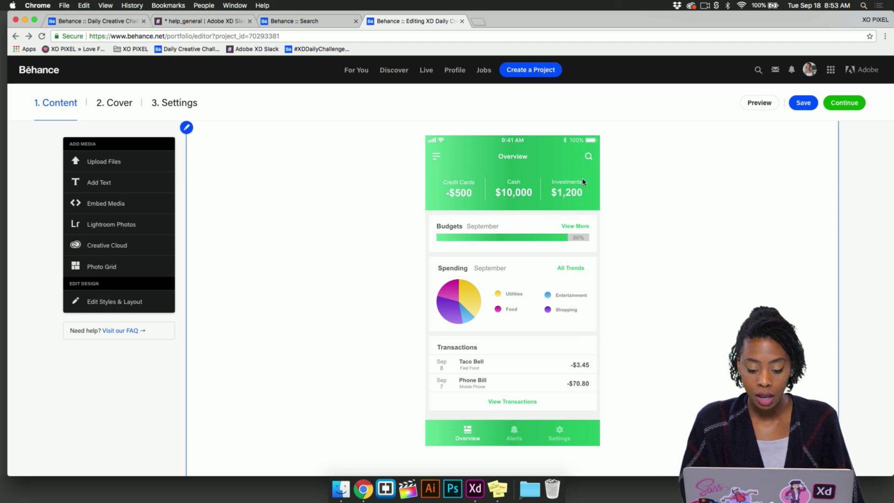
Step: Test the embedded prototype's Budgets and Spending cards, chart slices and back arrows in the project editor
click(514, 239)
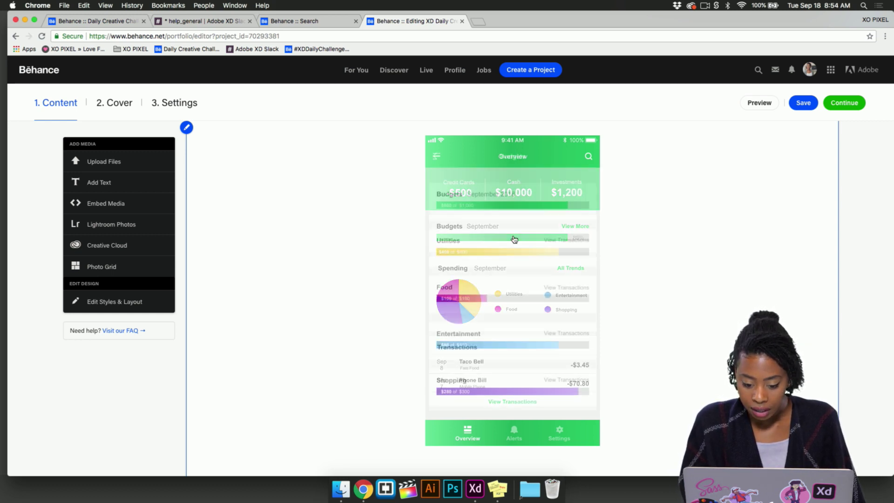
click(444, 158)
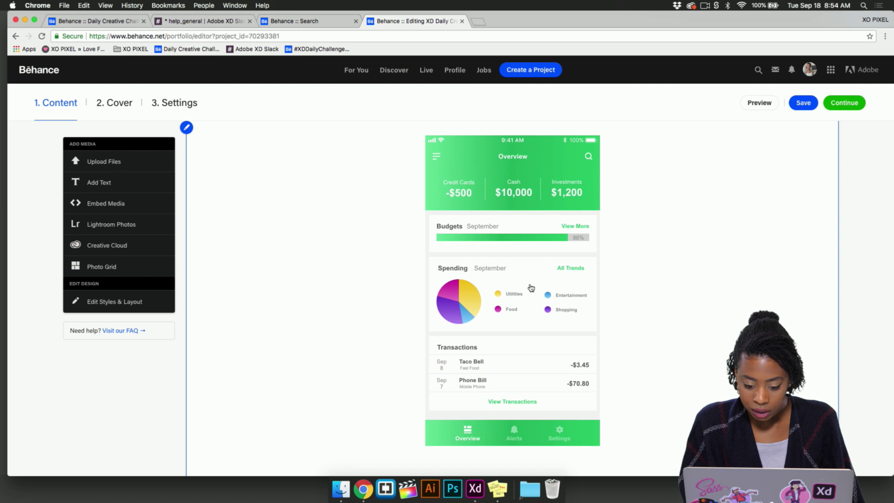
click(531, 287)
click(535, 356)
click(534, 347)
click(549, 284)
click(437, 158)
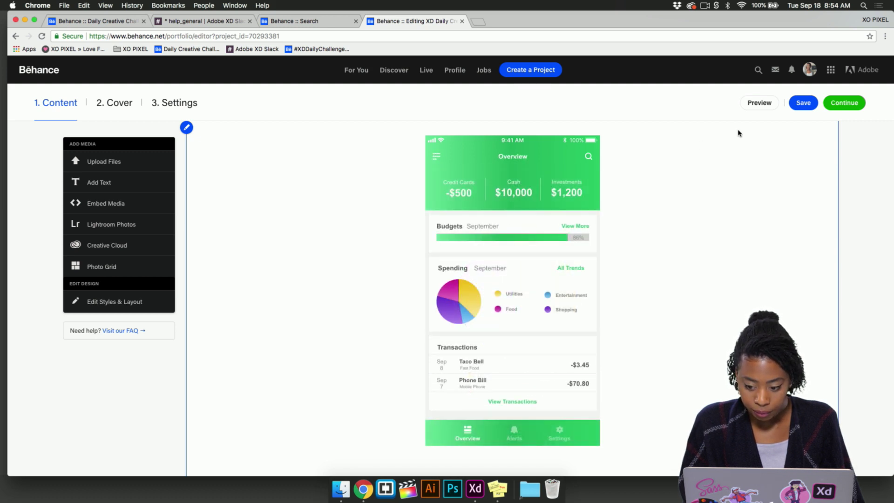
Step: Save the Behance project and continue to its settings with the existing Xd cover image crop
click(803, 102)
scroll(573, 220, up, 3)
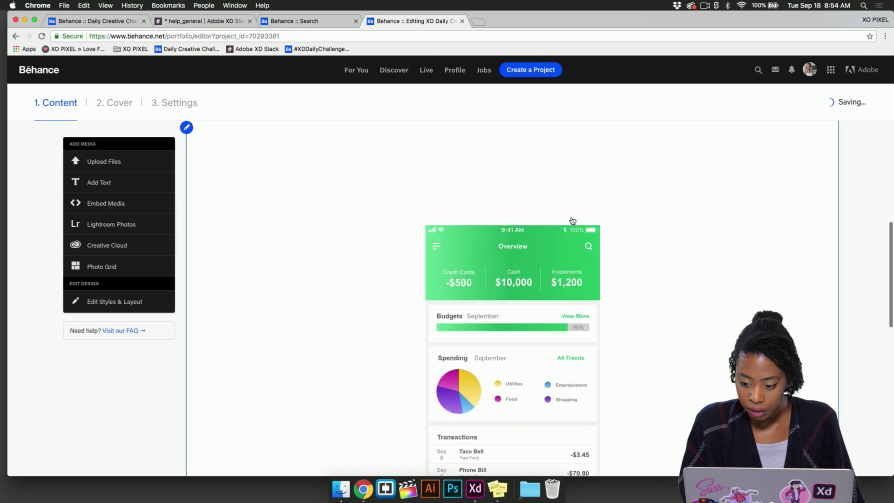
scroll(572, 219, up, 3)
click(845, 102)
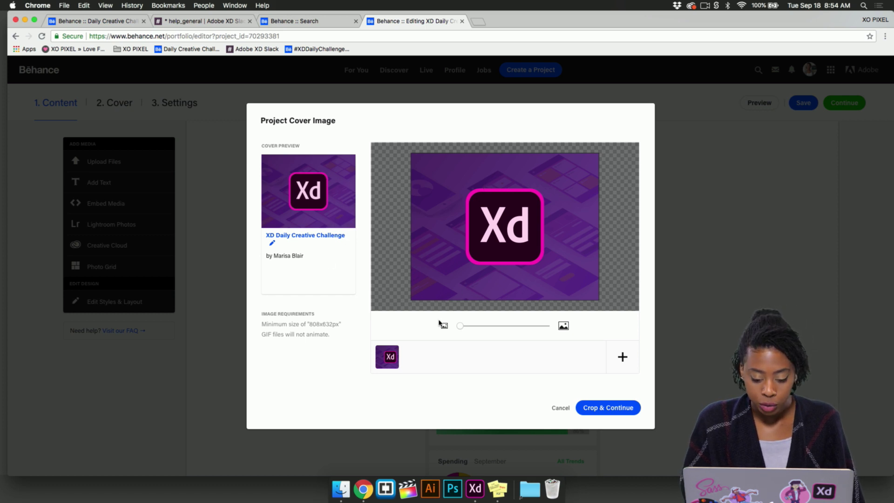
click(601, 408)
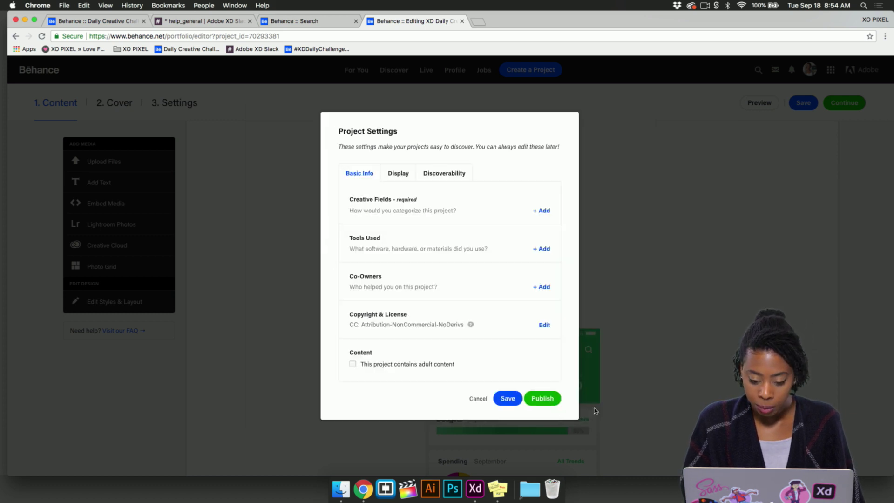
Step: Add the keyword XDDAILYCHALLENGE to the project's discoverability settings and save them
click(450, 176)
click(439, 254)
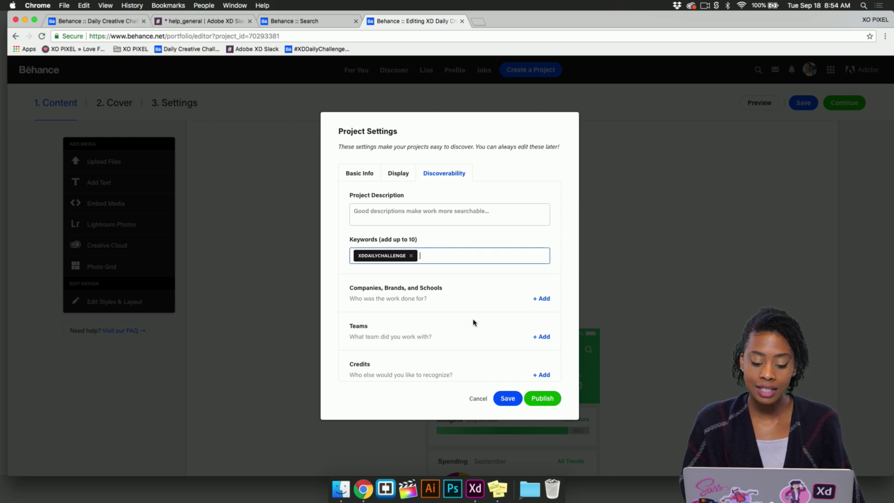
click(508, 399)
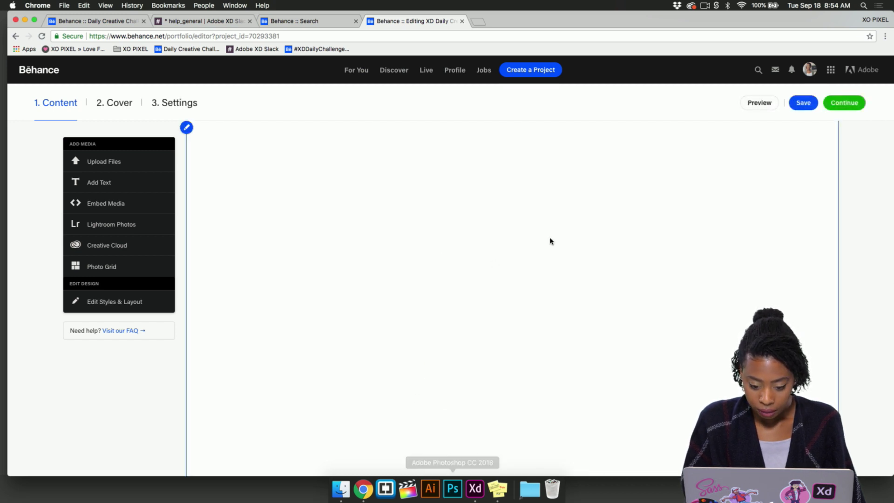
Step: Accept the cover image crop again and try to publish the project
click(845, 103)
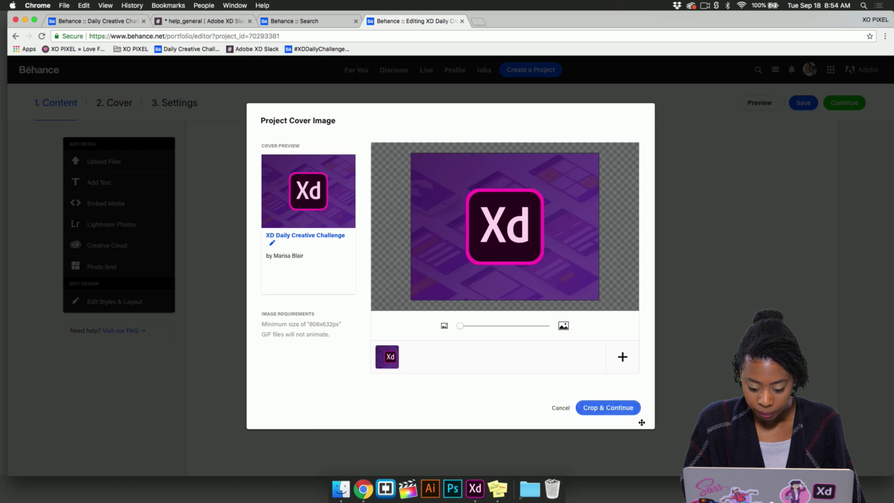
click(624, 408)
click(549, 405)
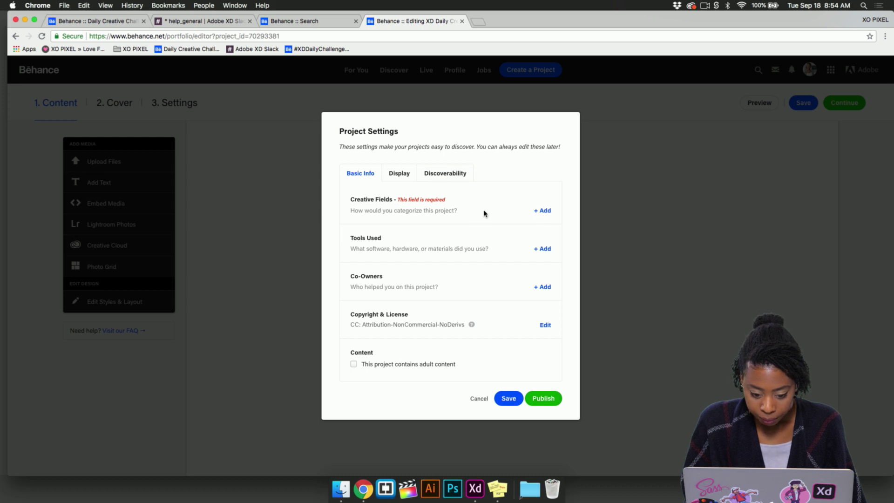
Step: Set the project's creative field to UI/UX and publish it
click(544, 210)
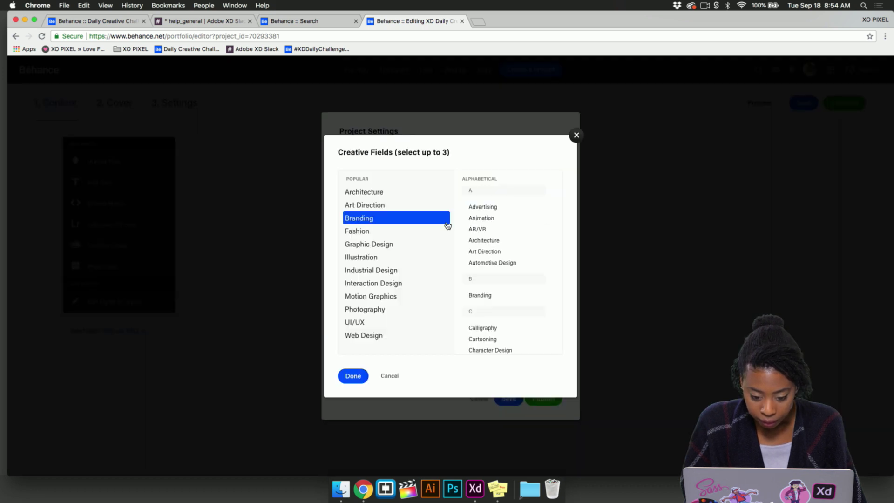
click(391, 321)
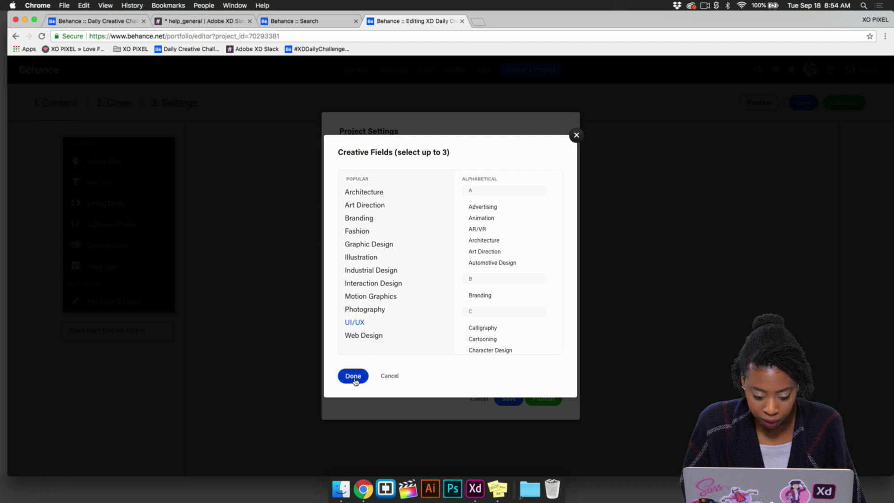
click(353, 378)
click(543, 398)
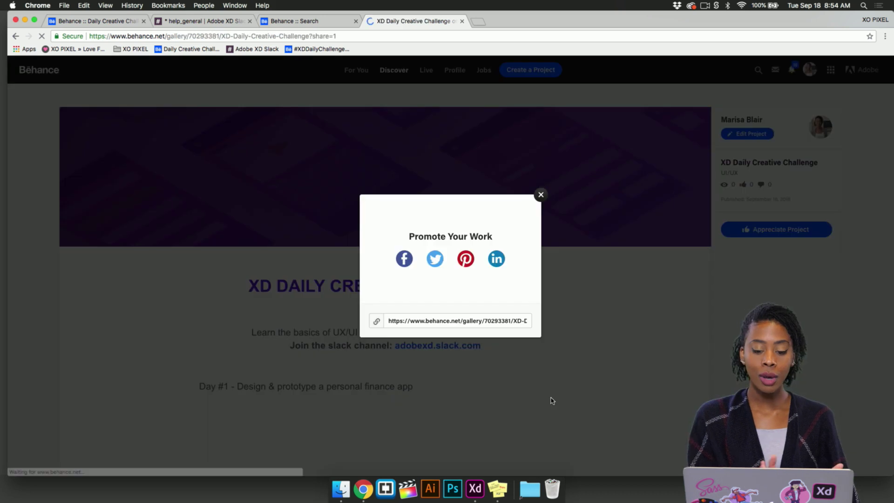
Step: Dismiss the promotion dialog and look over the published project page
click(540, 195)
scroll(523, 365, down, 3)
scroll(522, 365, up, 3)
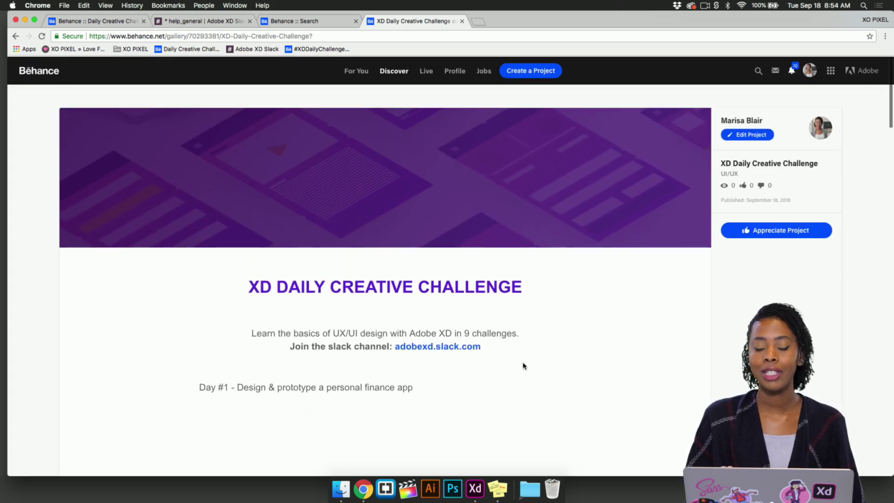